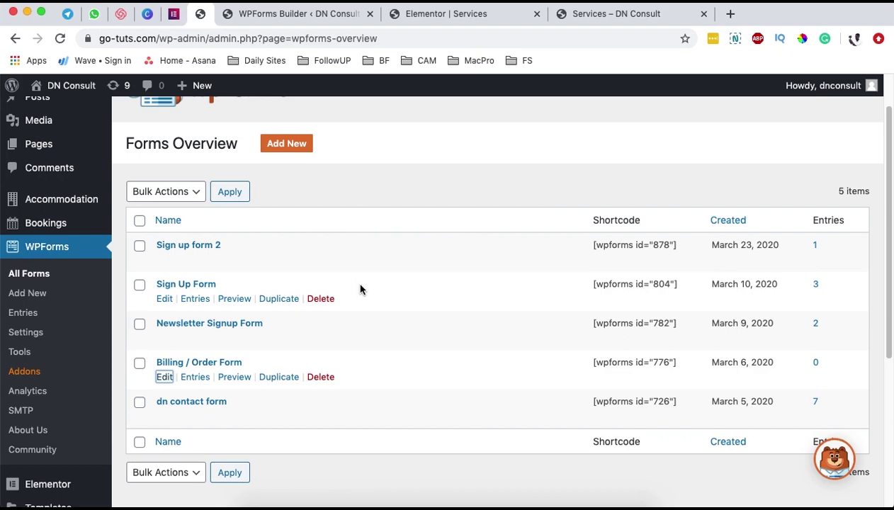
- Preview the live Services page and scroll through its content
{"action": "left_click", "coordinate": [599, 19]}
{"action": "scroll", "coordinate": [459, 297], "scroll_direction": "down", "scroll_amount": 5}
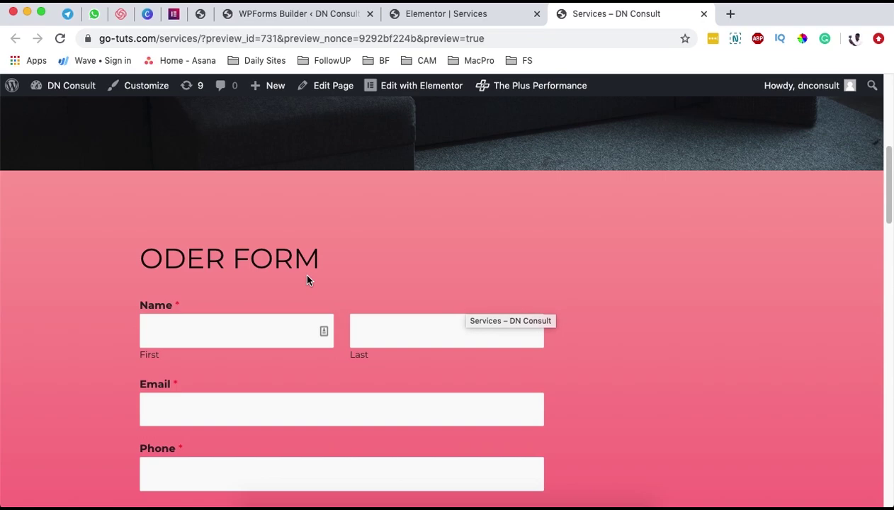
{"action": "scroll", "coordinate": [493, 264], "scroll_direction": "down", "scroll_amount": 5}
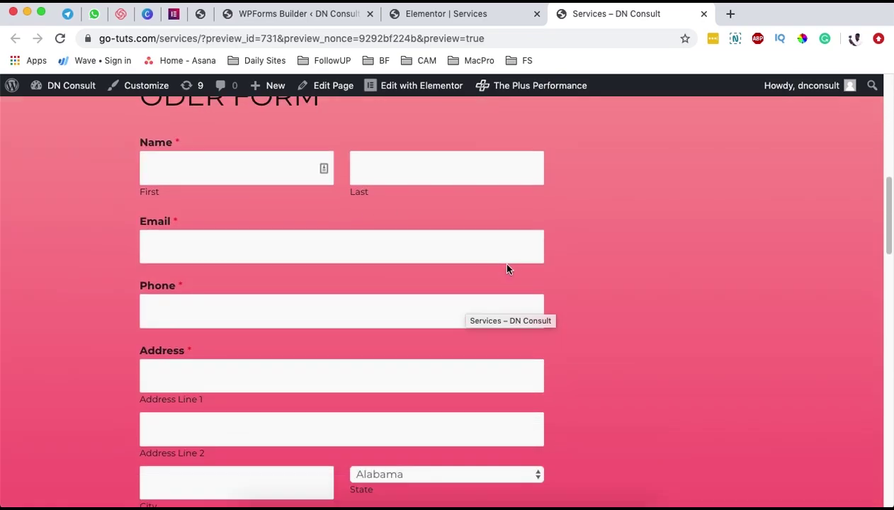
{"action": "scroll", "coordinate": [551, 276], "scroll_direction": "down", "scroll_amount": 5}
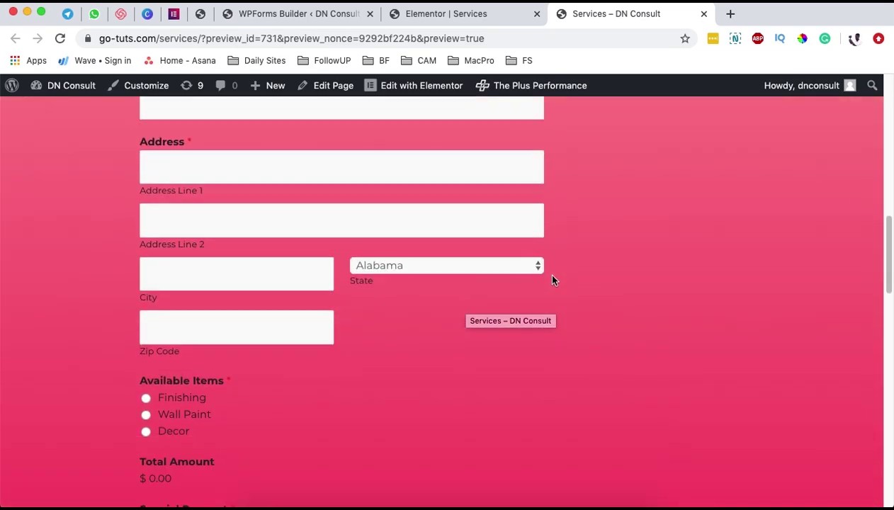
{"action": "scroll", "coordinate": [553, 280], "scroll_direction": "down", "scroll_amount": 5}
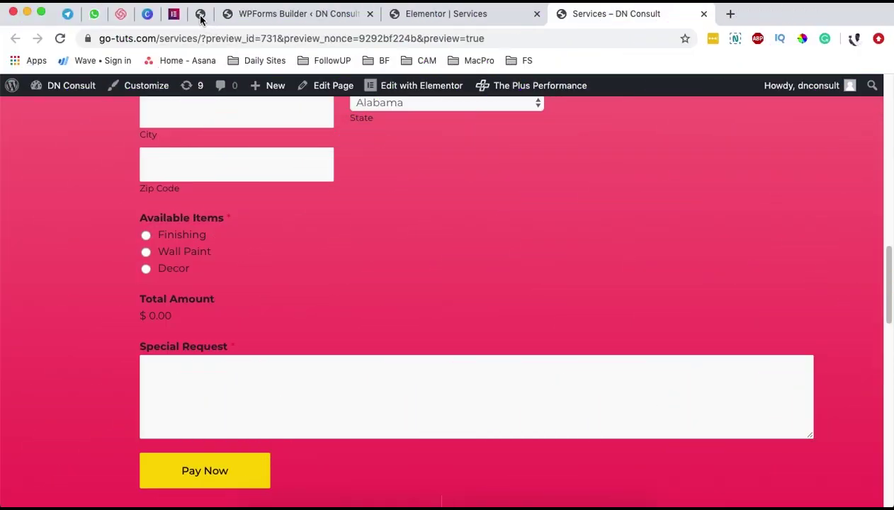
- Return to the WPForms forms overview
{"action": "left_click", "coordinate": [200, 17]}
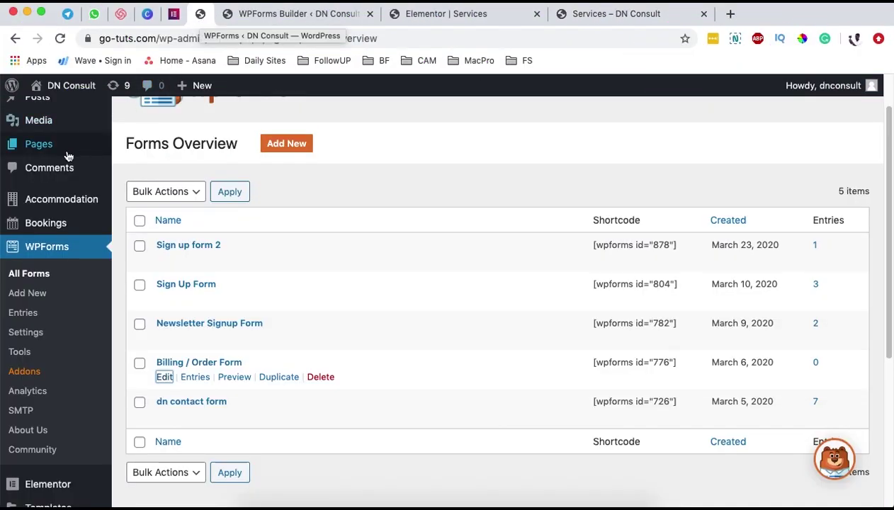
{"action": "scroll", "coordinate": [51, 366], "scroll_direction": "down", "scroll_amount": 2}
{"action": "scroll", "coordinate": [51, 366], "scroll_direction": "down", "scroll_amount": 4}
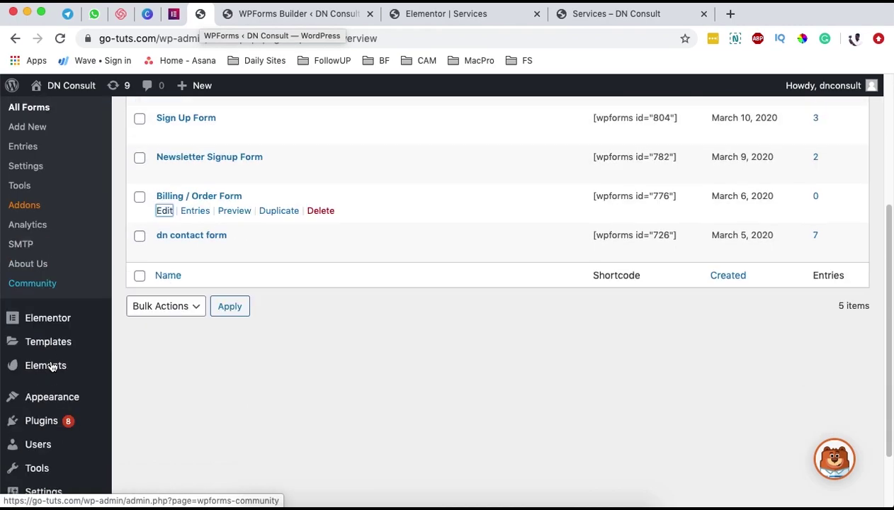
- Open the Installed Plugins list and scroll down to the WPForms plugin
{"action": "left_click", "coordinate": [41, 421]}
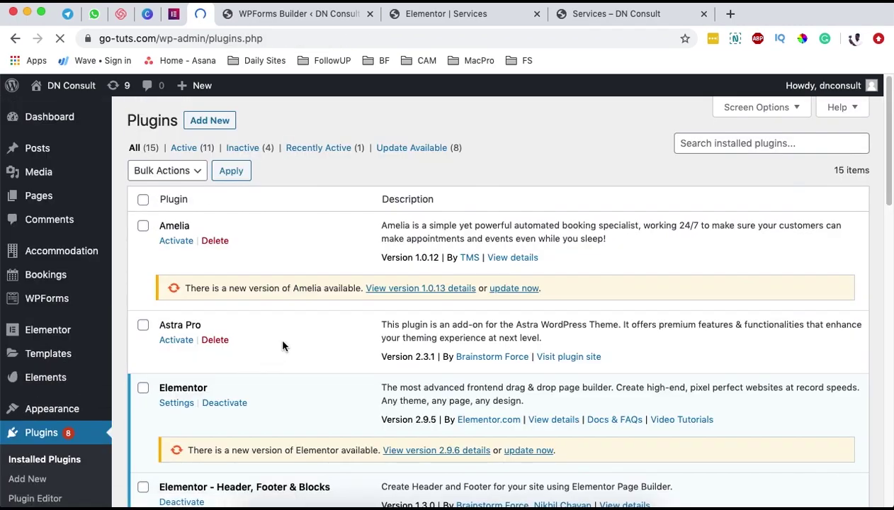
{"action": "scroll", "coordinate": [282, 348], "scroll_direction": "down", "scroll_amount": 10}
{"action": "scroll", "coordinate": [290, 324], "scroll_direction": "down", "scroll_amount": 15}
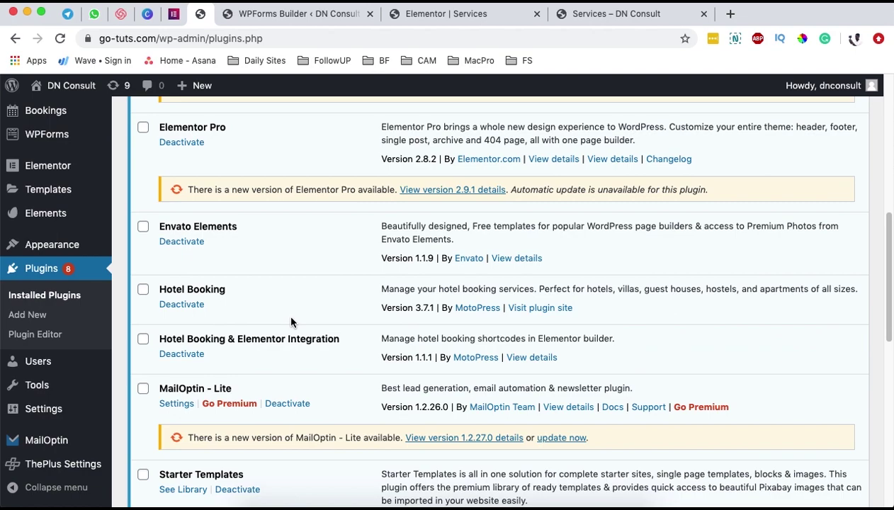
{"action": "scroll", "coordinate": [292, 320], "scroll_direction": "down", "scroll_amount": 4}
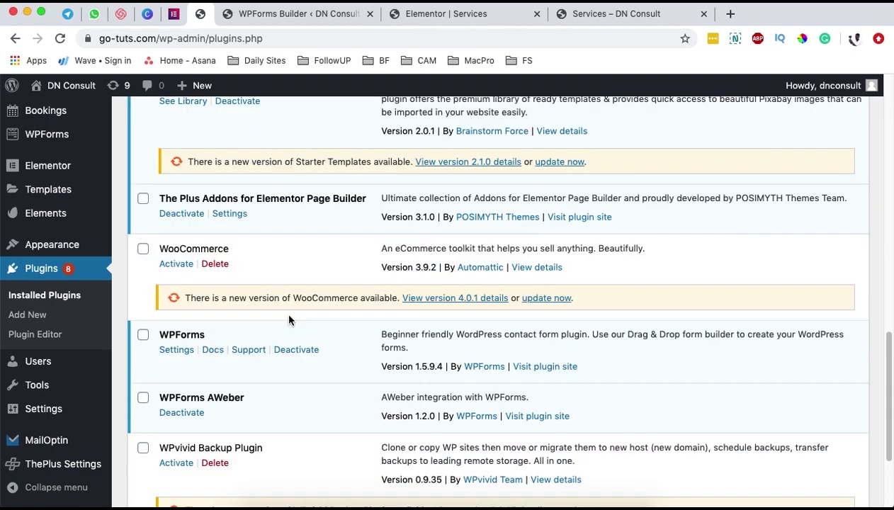
- Highlight the WPForms plugin name, then go back to the WPForms forms list
{"action": "left_click_drag", "start_coordinate": [173, 338], "coordinate": [225, 336]}
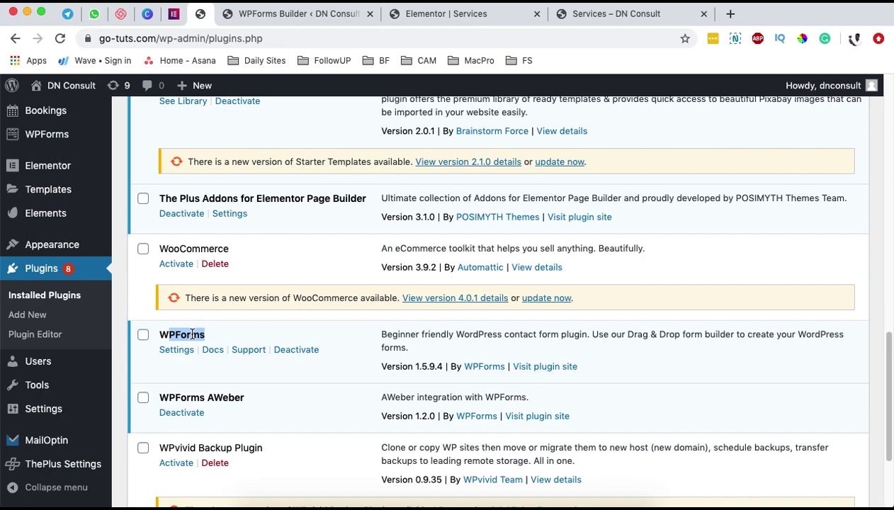
{"action": "double_click", "coordinate": [191, 335]}
{"action": "left_click", "coordinate": [184, 337]}
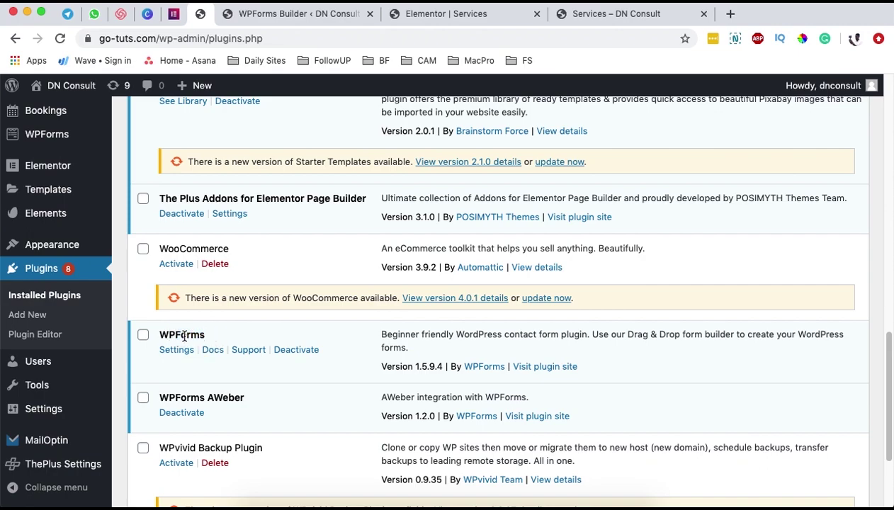
{"action": "mouse_move", "coordinate": [55, 142]}
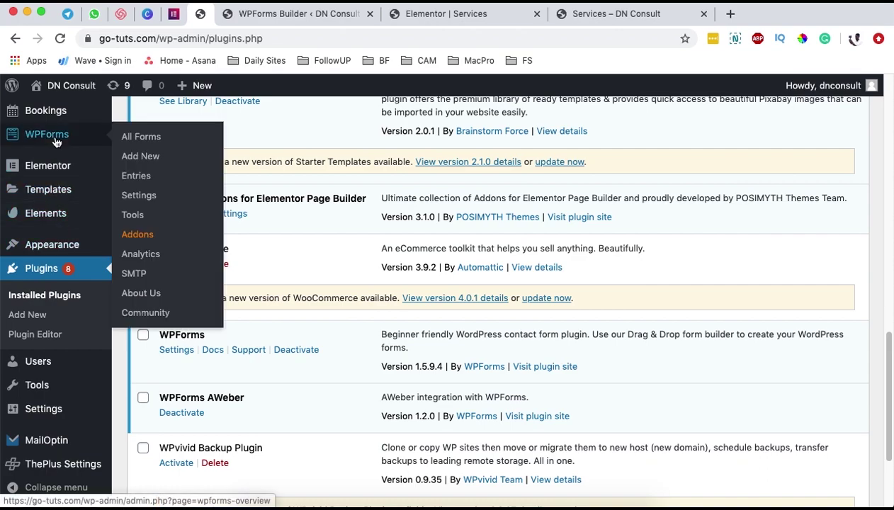
{"action": "left_click", "coordinate": [135, 138]}
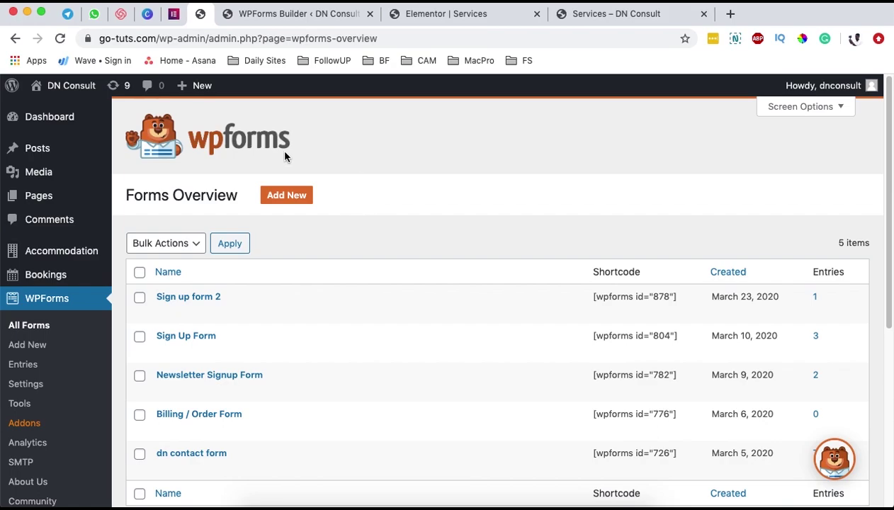
- Review the Billing / Order Form's fields, then return and start a new form
{"action": "scroll", "coordinate": [216, 442], "scroll_direction": "down", "scroll_amount": 1}
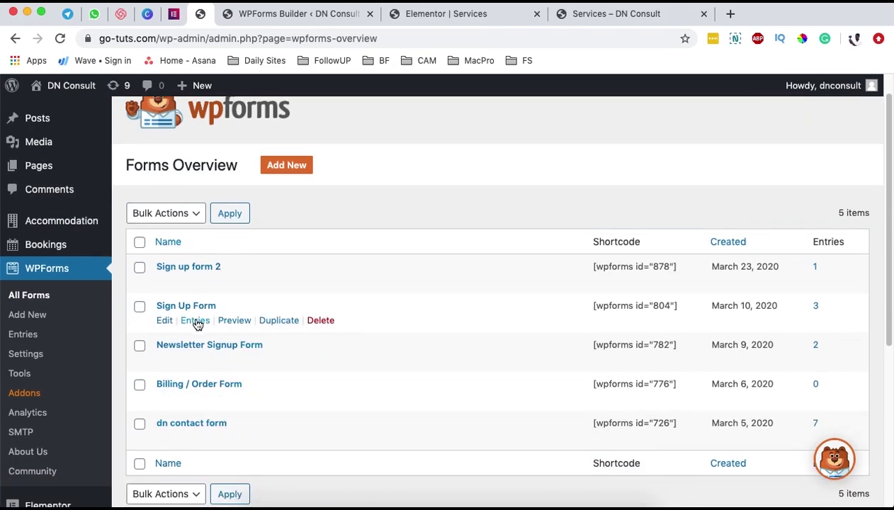
{"action": "left_click", "coordinate": [185, 382]}
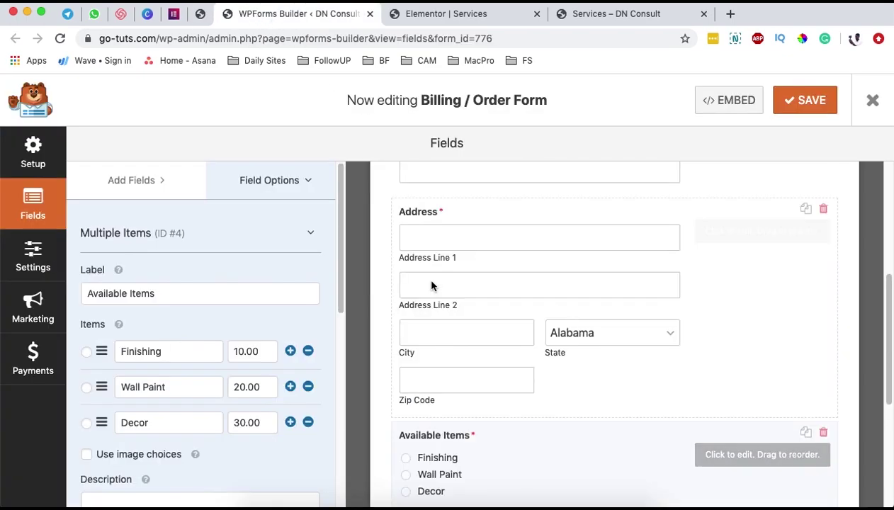
{"action": "scroll", "coordinate": [446, 282], "scroll_direction": "up", "scroll_amount": 5}
{"action": "scroll", "coordinate": [548, 340], "scroll_direction": "down", "scroll_amount": 5}
{"action": "scroll", "coordinate": [547, 338], "scroll_direction": "down", "scroll_amount": 2}
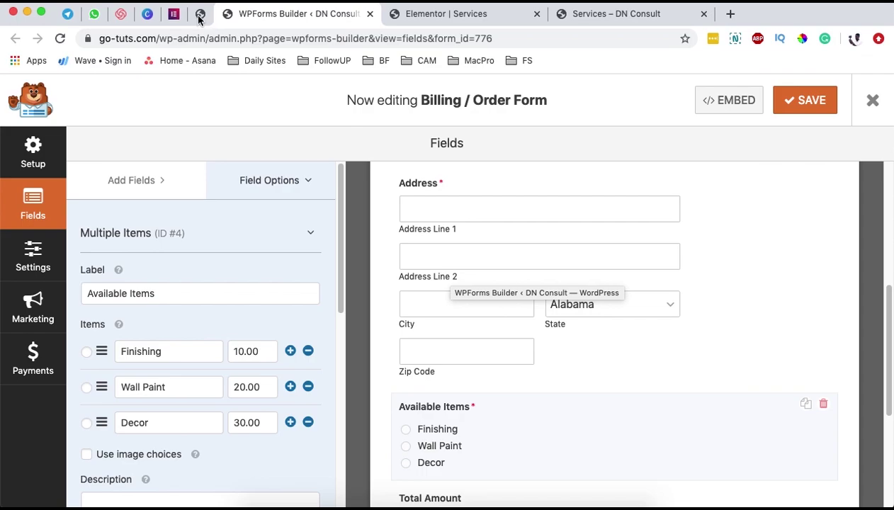
{"action": "left_click", "coordinate": [199, 16]}
{"action": "left_click", "coordinate": [284, 168]}
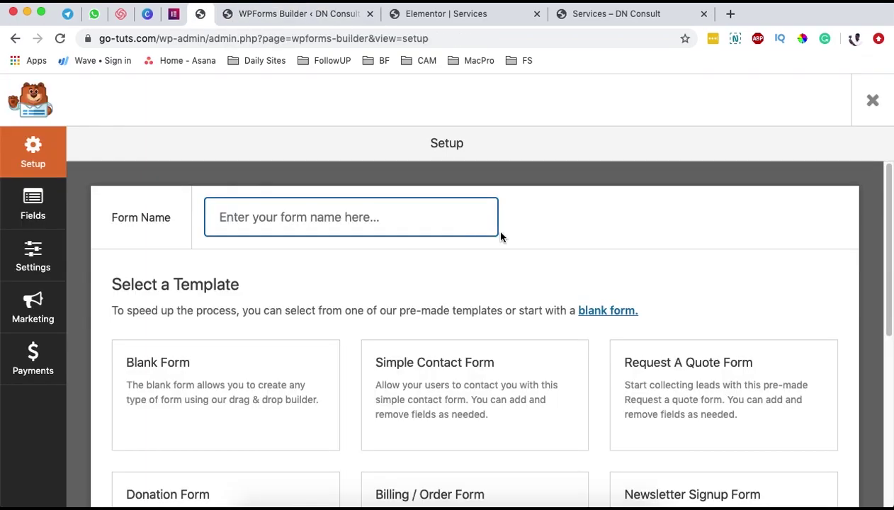
- Name the new form 'Order Form'
{"action": "scroll", "coordinate": [460, 234], "scroll_direction": "down", "scroll_amount": 1}
{"action": "left_click", "coordinate": [397, 213]}
{"action": "type", "text": "D"}
{"action": "key", "text": "BackSpace"}
{"action": "type", "text": "Order Form"}
- Browse the templates and build the form from the Billing / Order Form template
{"action": "scroll", "coordinate": [554, 234], "scroll_direction": "up", "scroll_amount": 1}
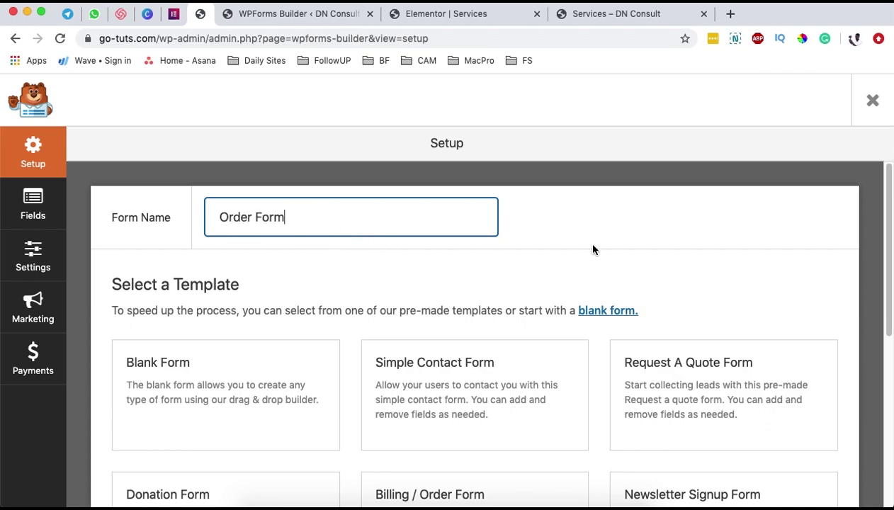
{"action": "scroll", "coordinate": [609, 246], "scroll_direction": "down", "scroll_amount": 3}
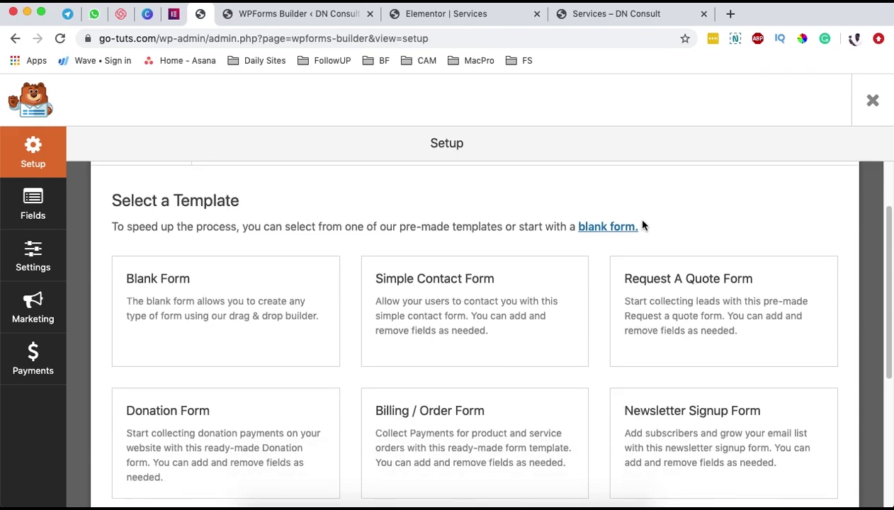
{"action": "scroll", "coordinate": [625, 216], "scroll_direction": "down", "scroll_amount": 2}
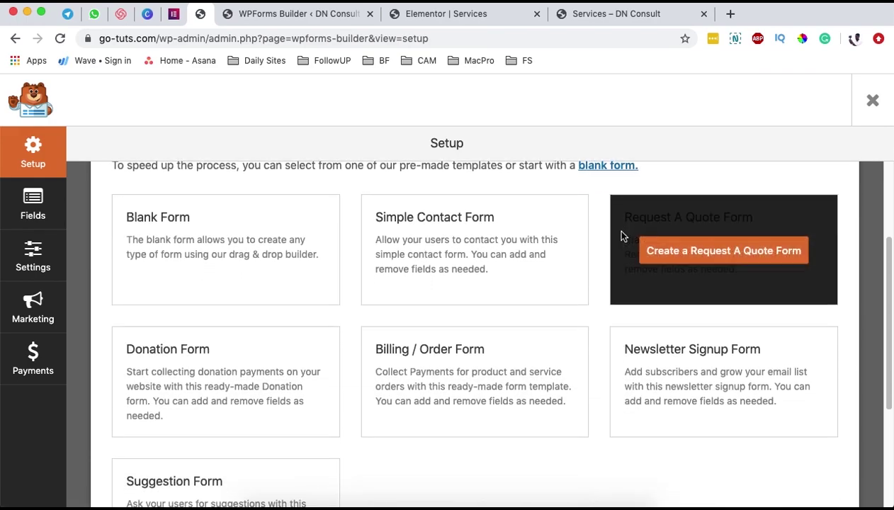
{"action": "mouse_move", "coordinate": [439, 390]}
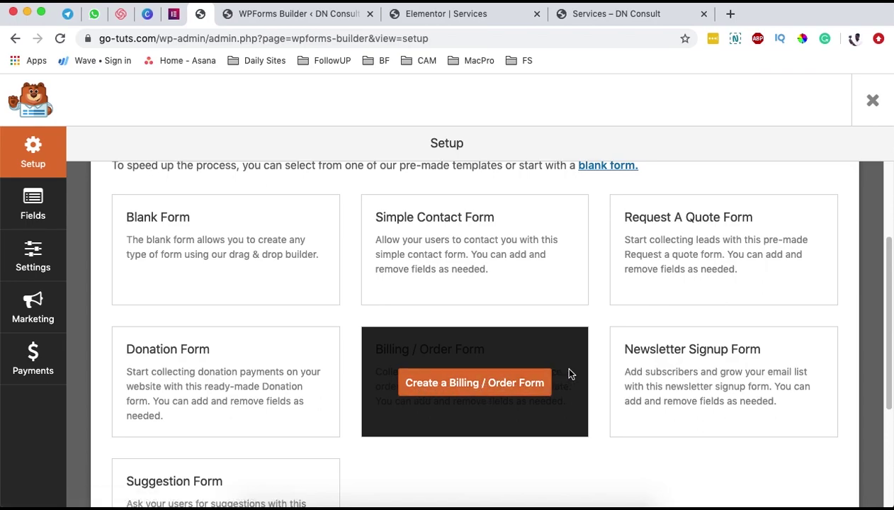
{"action": "mouse_move", "coordinate": [209, 370]}
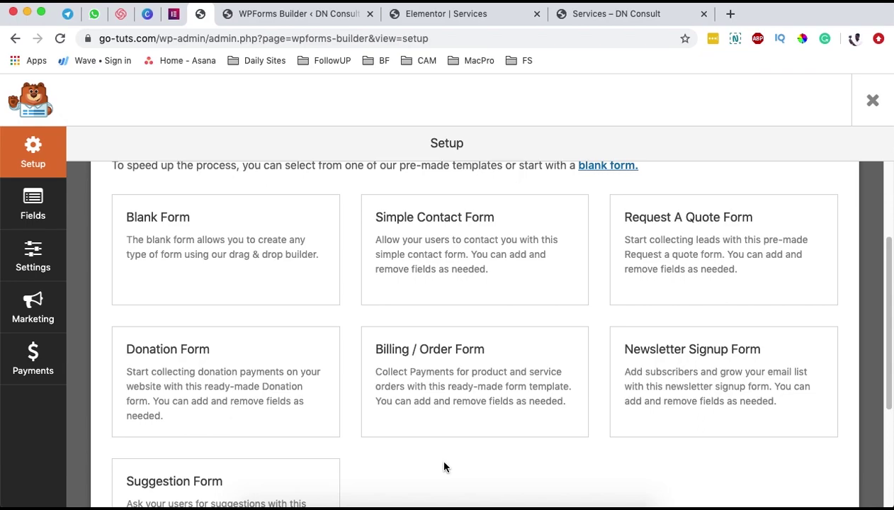
{"action": "scroll", "coordinate": [444, 467], "scroll_direction": "up", "scroll_amount": 2}
{"action": "scroll", "coordinate": [444, 467], "scroll_direction": "up", "scroll_amount": 5}
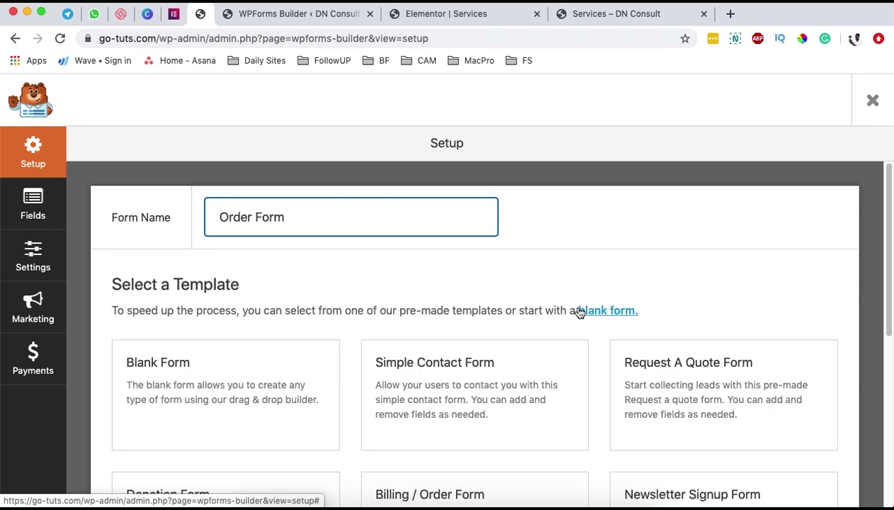
{"action": "scroll", "coordinate": [433, 291], "scroll_direction": "down", "scroll_amount": 2}
{"action": "scroll", "coordinate": [434, 289], "scroll_direction": "down", "scroll_amount": 2}
{"action": "left_click", "coordinate": [445, 424]}
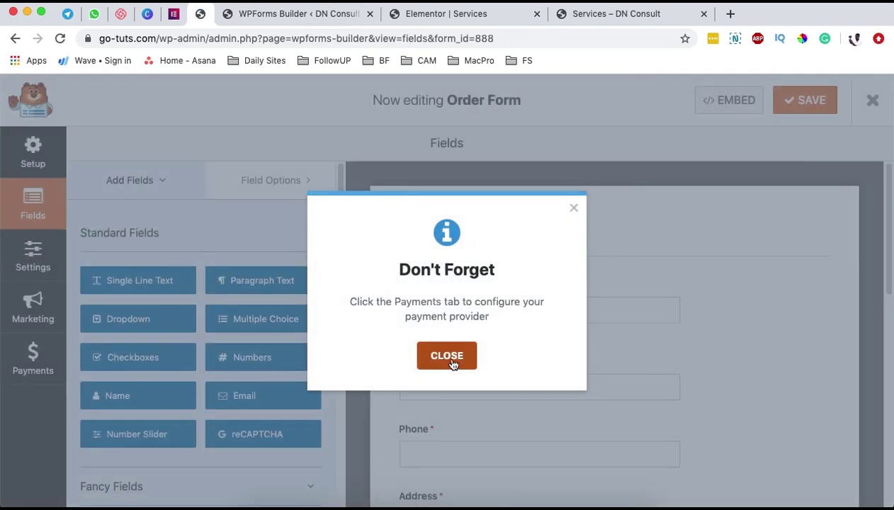
{"action": "left_click", "coordinate": [447, 356]}
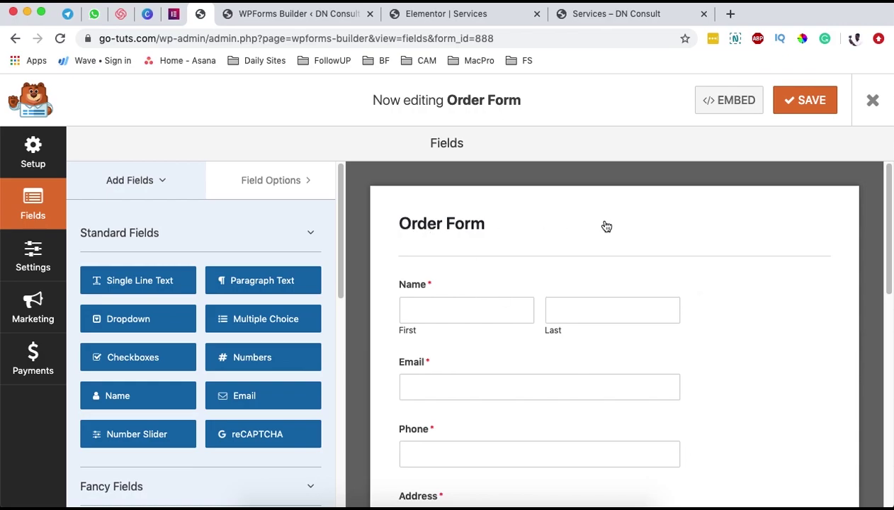
{"action": "scroll", "coordinate": [457, 372], "scroll_direction": "down", "scroll_amount": 5}
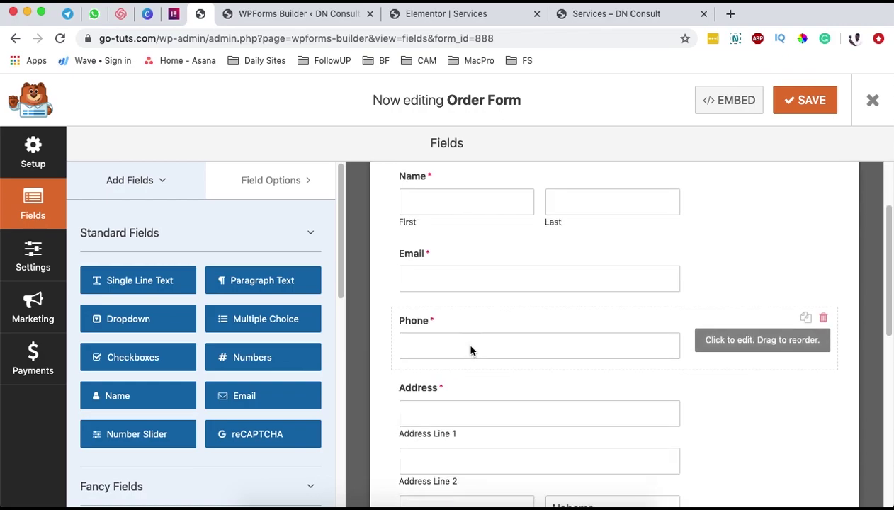
{"action": "scroll", "coordinate": [474, 347], "scroll_direction": "down", "scroll_amount": 10}
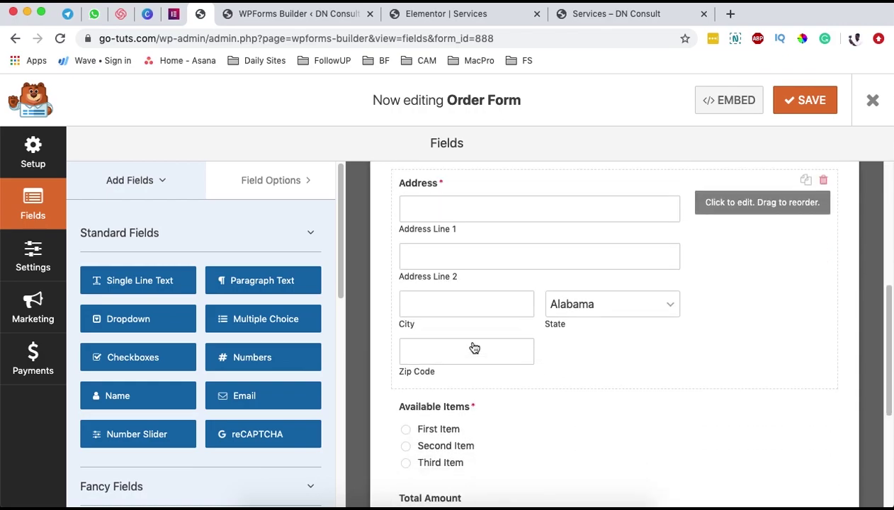
{"action": "scroll", "coordinate": [473, 348], "scroll_direction": "down", "scroll_amount": 3}
{"action": "scroll", "coordinate": [473, 349], "scroll_direction": "up", "scroll_amount": 15}
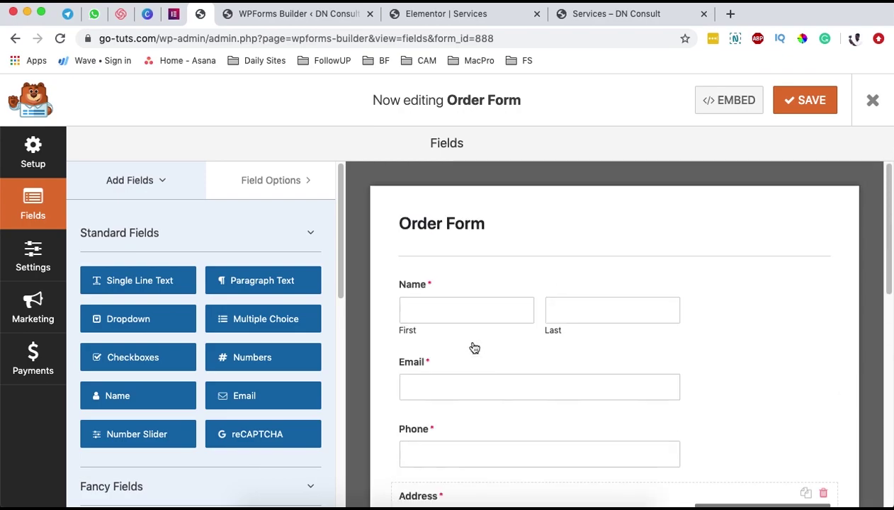
{"action": "scroll", "coordinate": [732, 354], "scroll_direction": "down", "scroll_amount": 1}
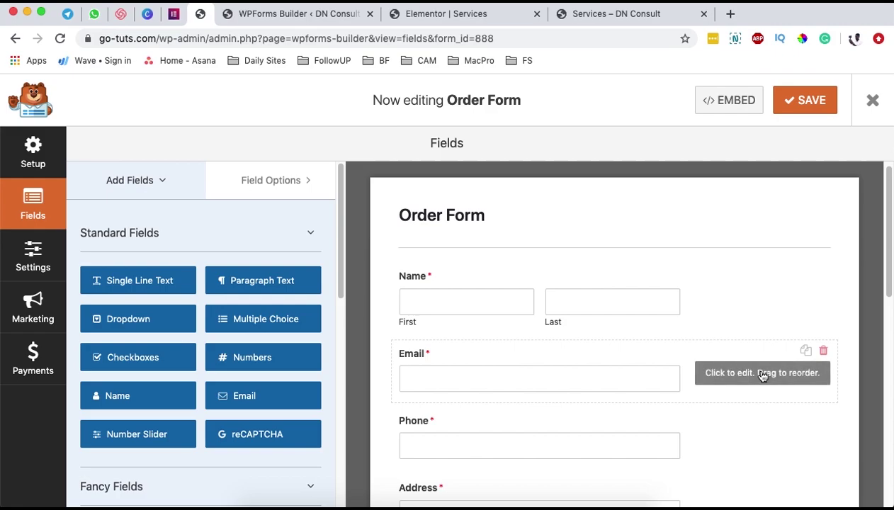
{"action": "scroll", "coordinate": [618, 347], "scroll_direction": "down", "scroll_amount": 5}
{"action": "scroll", "coordinate": [619, 347], "scroll_direction": "up", "scroll_amount": 1}
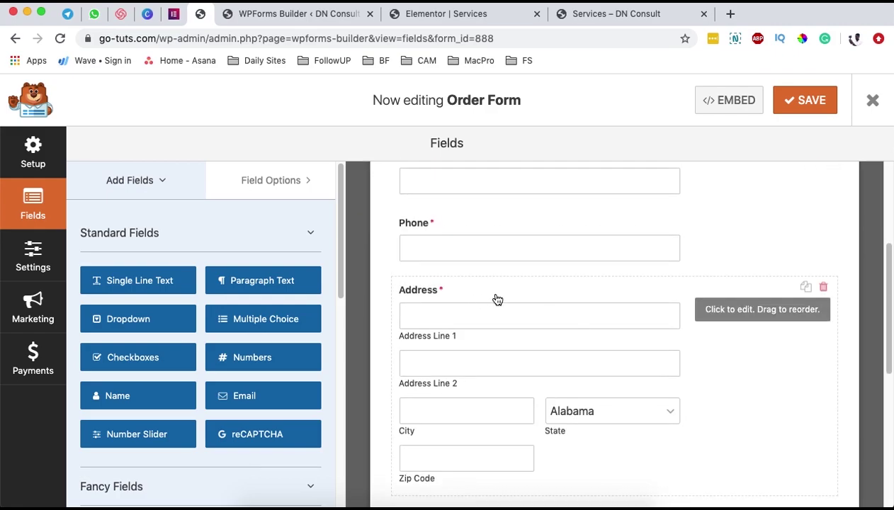
{"action": "scroll", "coordinate": [524, 300], "scroll_direction": "up", "scroll_amount": 3}
{"action": "left_click", "coordinate": [602, 201]}
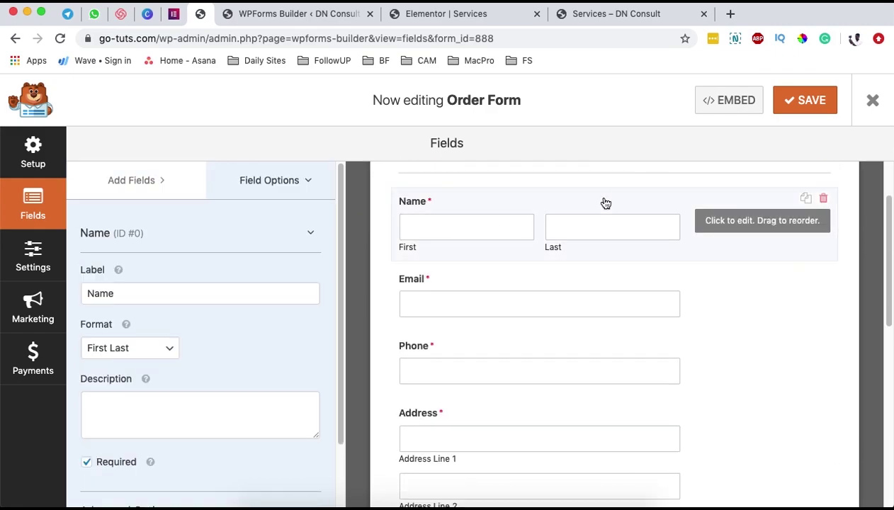
- Set the Name field format to Simple
{"action": "left_click", "coordinate": [160, 350]}
{"action": "left_click", "coordinate": [154, 335]}
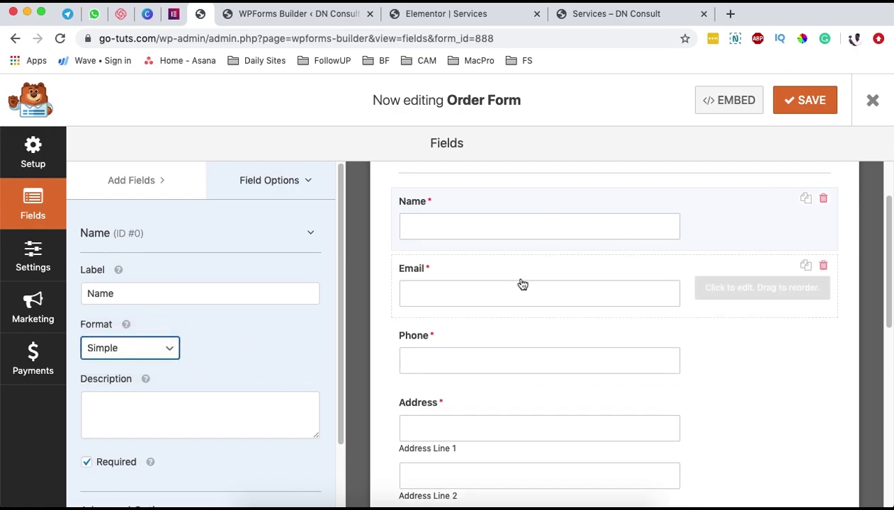
{"action": "scroll", "coordinate": [488, 309], "scroll_direction": "down", "scroll_amount": 1}
{"action": "scroll", "coordinate": [566, 303], "scroll_direction": "down", "scroll_amount": 1}
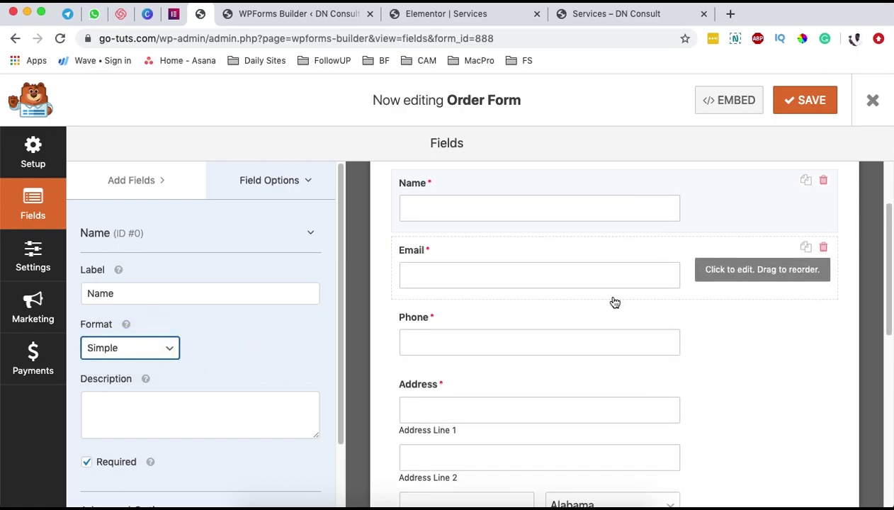
{"action": "scroll", "coordinate": [490, 341], "scroll_direction": "down", "scroll_amount": 3}
- Set the Phone field to International format and make it optional
{"action": "left_click", "coordinate": [604, 253]}
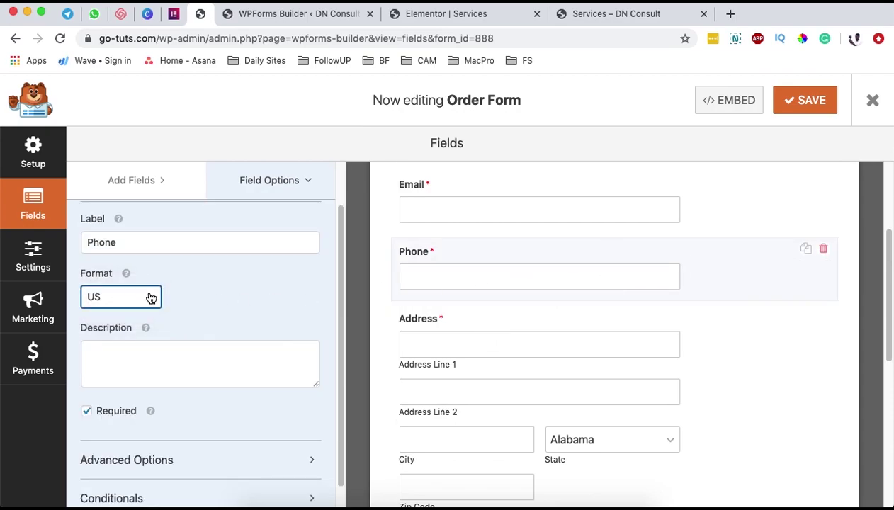
{"action": "left_click", "coordinate": [150, 297]}
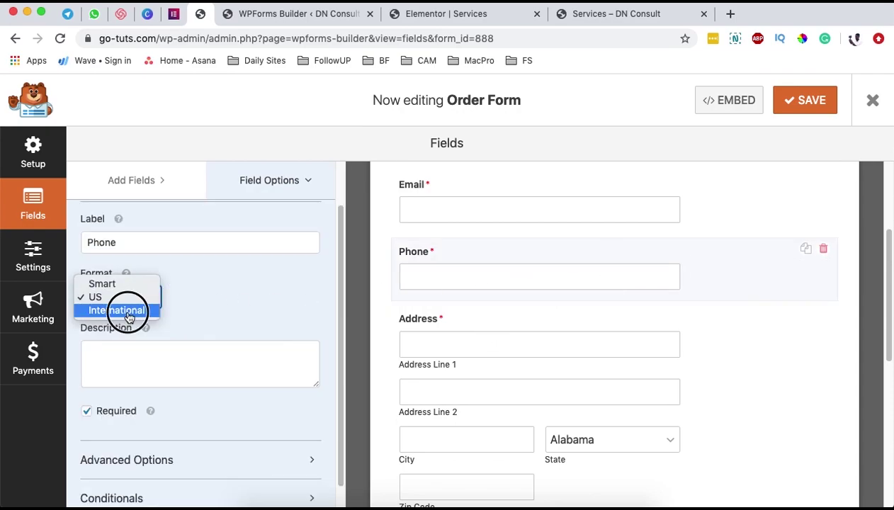
{"action": "left_click", "coordinate": [128, 313]}
{"action": "scroll", "coordinate": [198, 351], "scroll_direction": "down", "scroll_amount": 1}
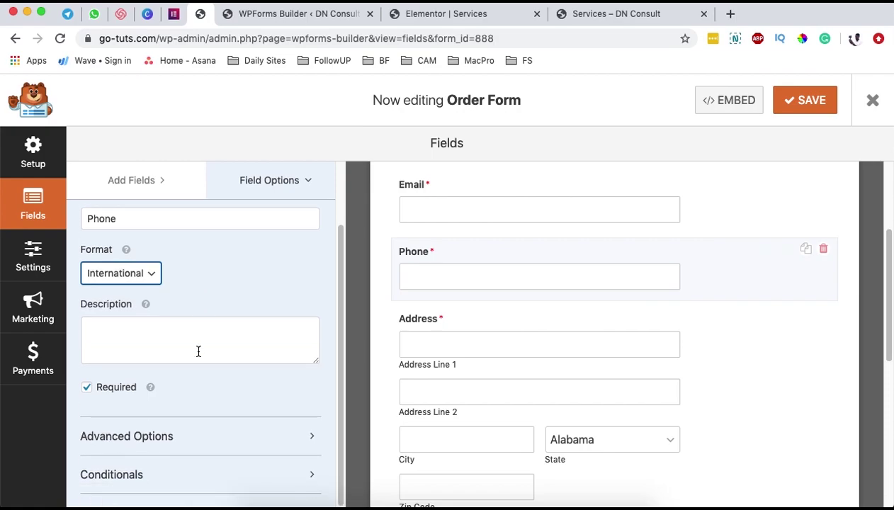
{"action": "scroll", "coordinate": [197, 351], "scroll_direction": "up", "scroll_amount": 3}
{"action": "scroll", "coordinate": [150, 365], "scroll_direction": "down", "scroll_amount": 3}
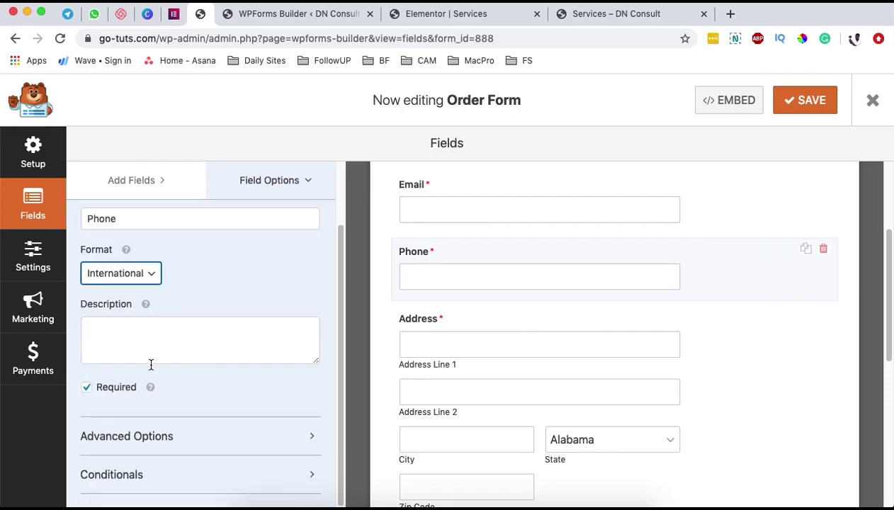
{"action": "left_click", "coordinate": [87, 388]}
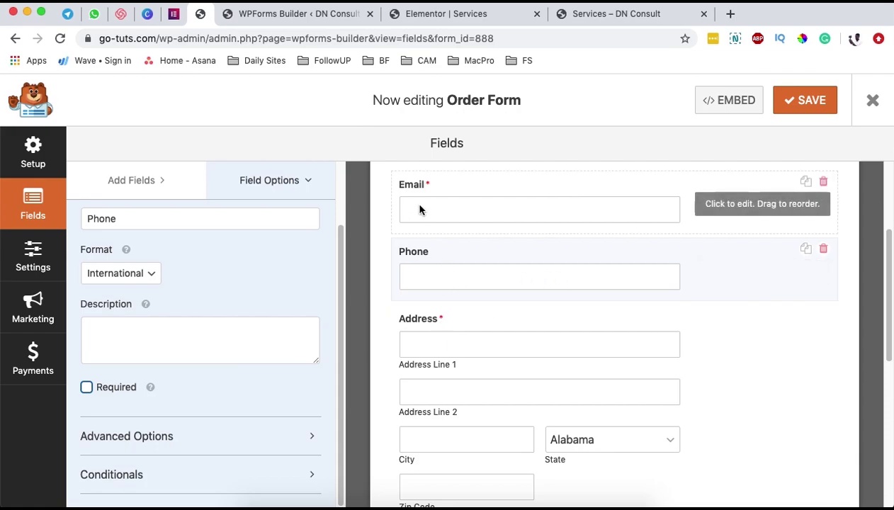
{"action": "scroll", "coordinate": [437, 212], "scroll_direction": "up", "scroll_amount": 1}
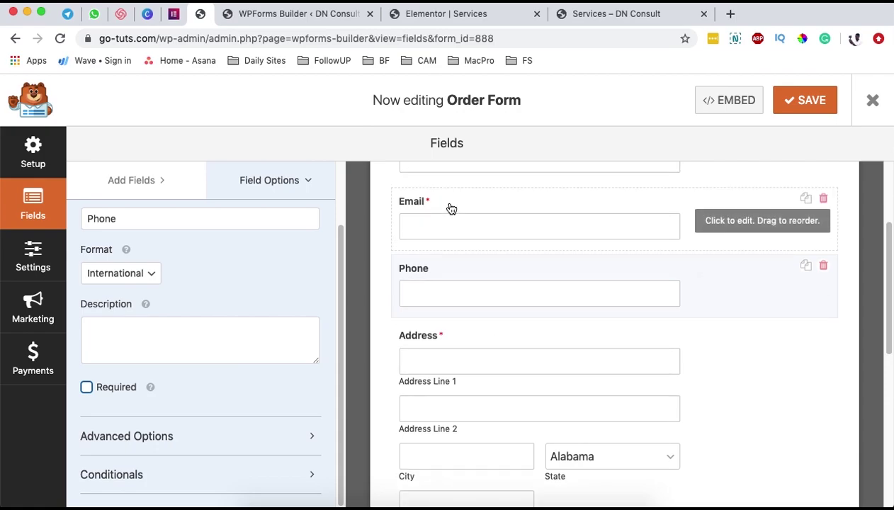
{"action": "scroll", "coordinate": [520, 358], "scroll_direction": "down", "scroll_amount": 3}
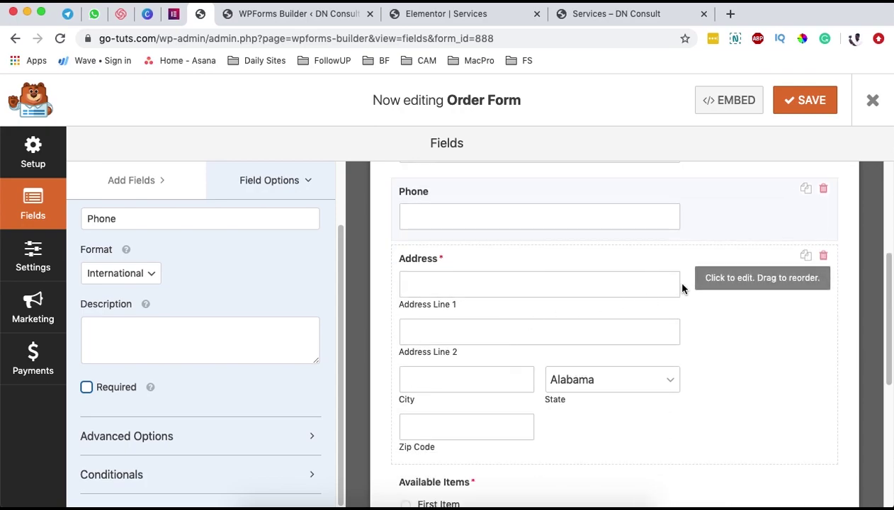
- Switch the Address field to the International scheme
{"action": "left_click", "coordinate": [626, 261]}
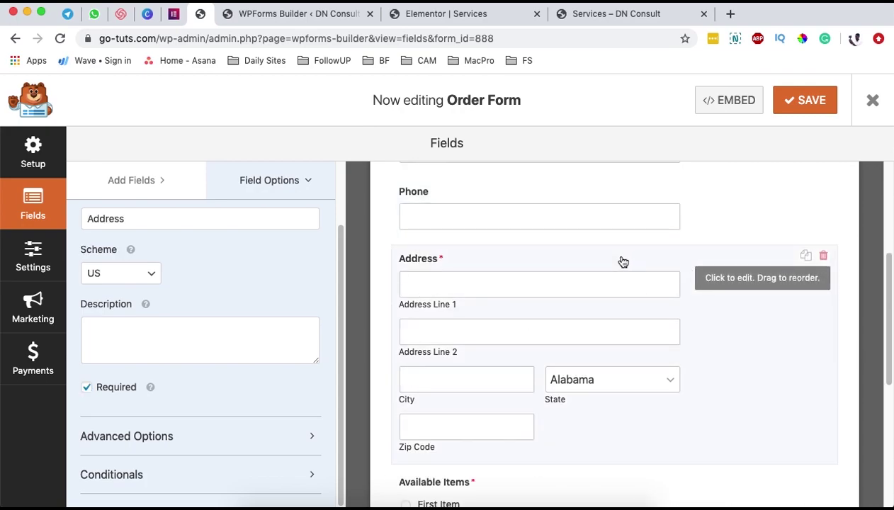
{"action": "scroll", "coordinate": [213, 272], "scroll_direction": "up", "scroll_amount": 2}
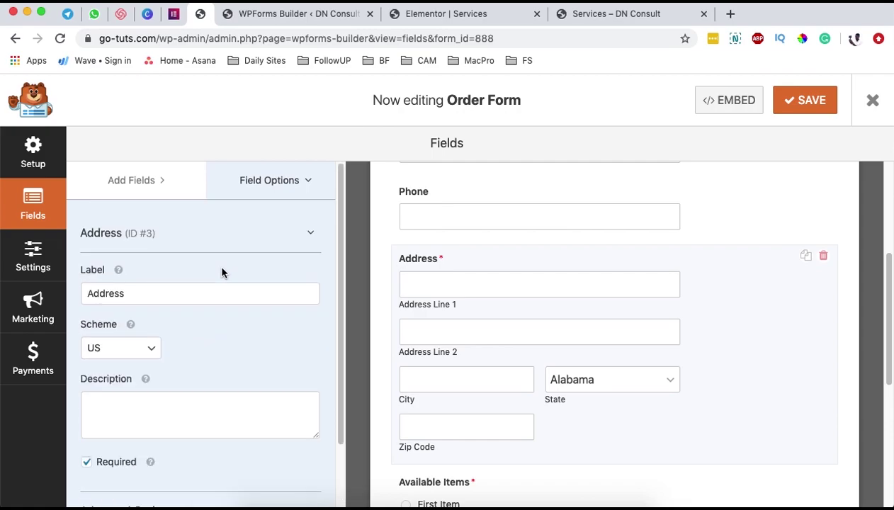
{"action": "scroll", "coordinate": [142, 355], "scroll_direction": "down", "scroll_amount": 1}
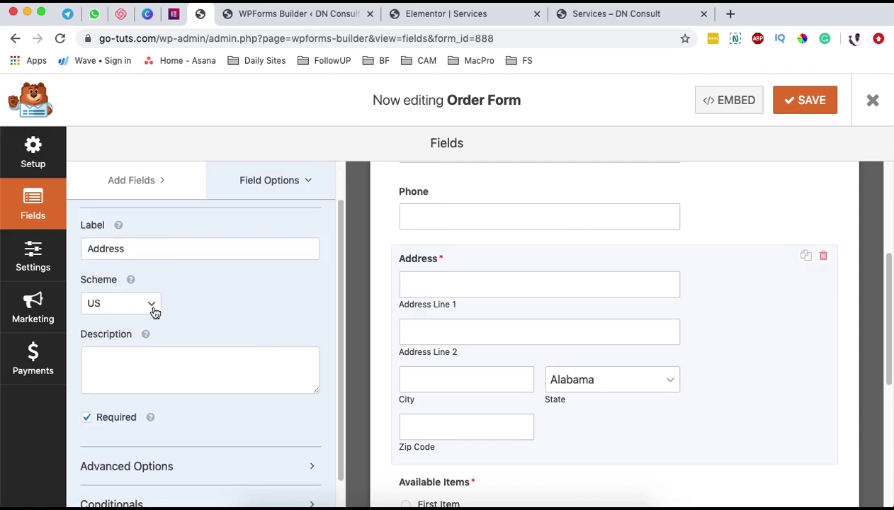
{"action": "left_click", "coordinate": [153, 304]}
{"action": "left_click", "coordinate": [142, 316]}
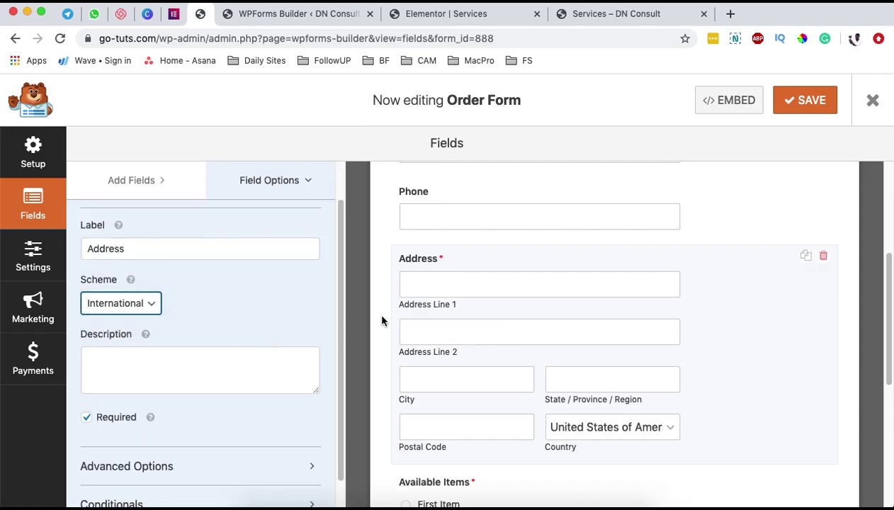
{"action": "scroll", "coordinate": [669, 394], "scroll_direction": "down", "scroll_amount": 2}
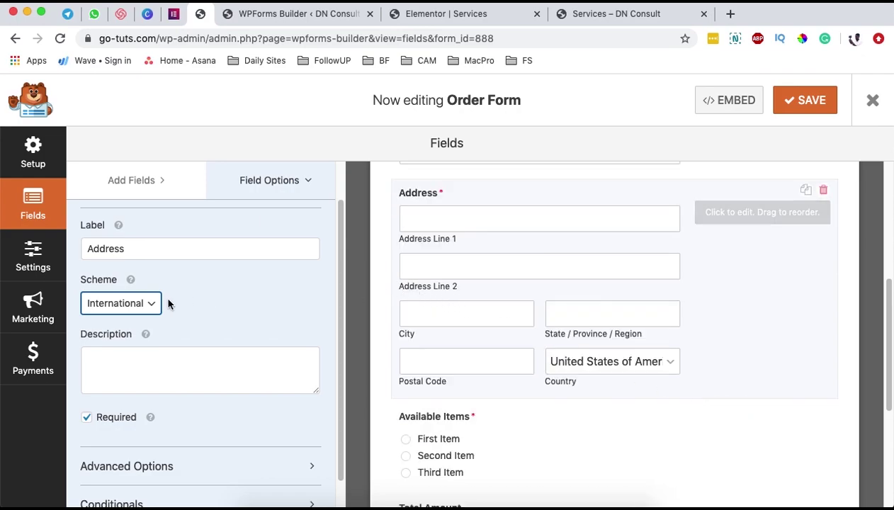
{"action": "scroll", "coordinate": [206, 327], "scroll_direction": "down", "scroll_amount": 1}
{"action": "scroll", "coordinate": [212, 339], "scroll_direction": "down", "scroll_amount": 1}
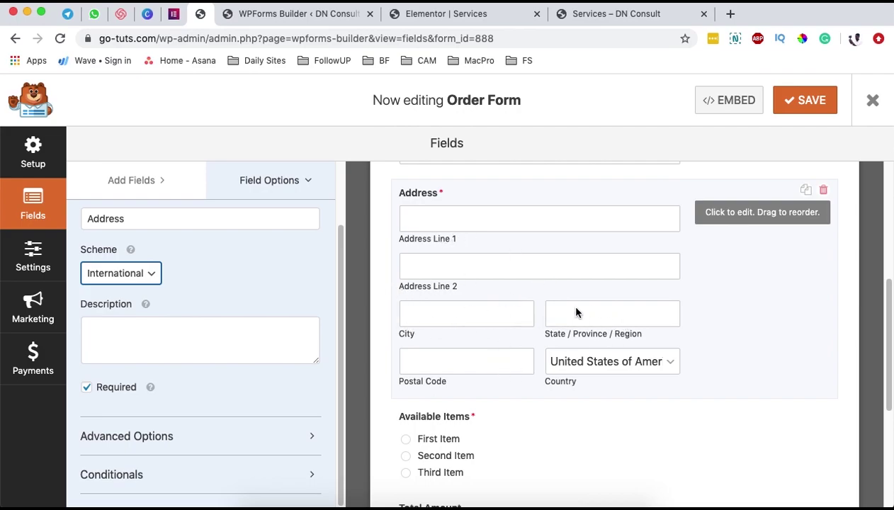
{"action": "scroll", "coordinate": [628, 403], "scroll_direction": "down", "scroll_amount": 1}
{"action": "scroll", "coordinate": [626, 403], "scroll_direction": "down", "scroll_amount": 2}
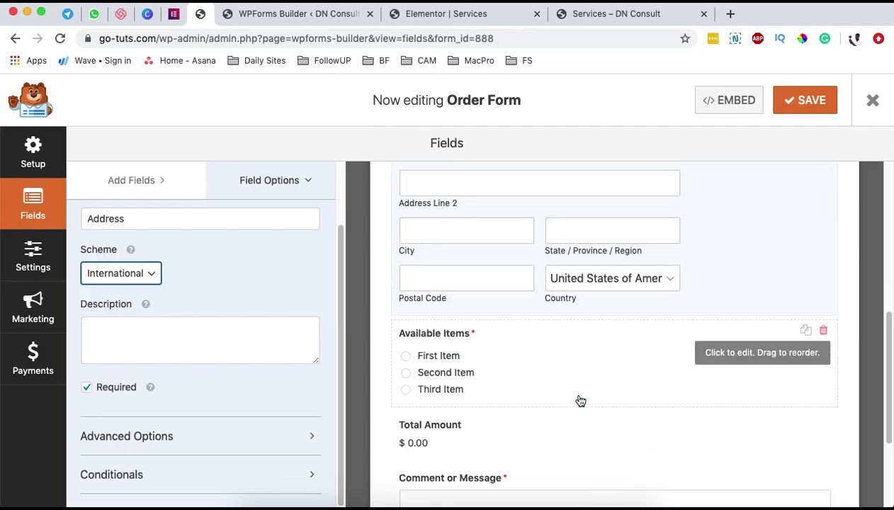
{"action": "left_click", "coordinate": [552, 341]}
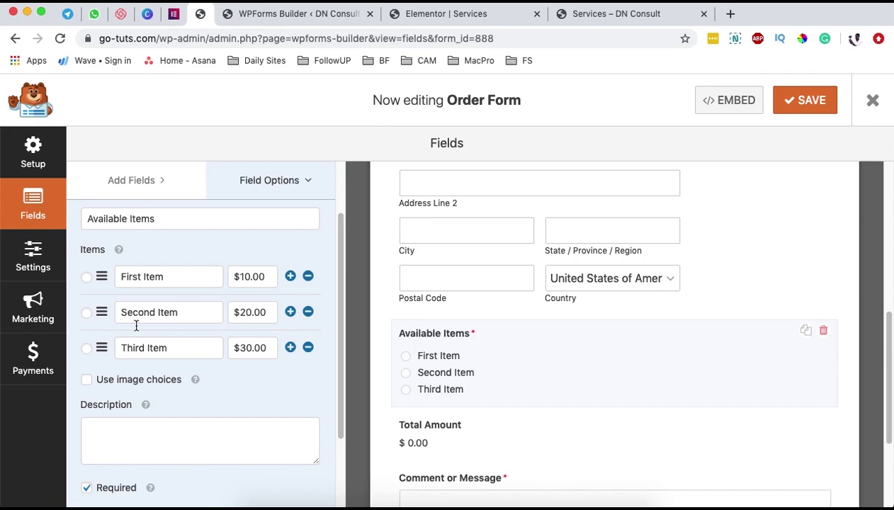
- Rename the Available Items field label to 'Services to oder'
{"action": "scroll", "coordinate": [160, 286], "scroll_direction": "up", "scroll_amount": 3}
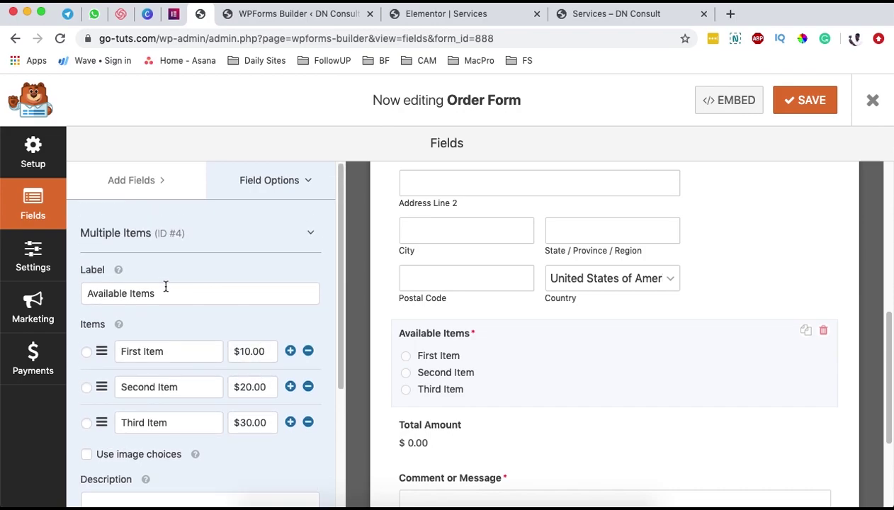
{"action": "scroll", "coordinate": [277, 327], "scroll_direction": "down", "scroll_amount": 1}
{"action": "scroll", "coordinate": [276, 326], "scroll_direction": "down", "scroll_amount": 1}
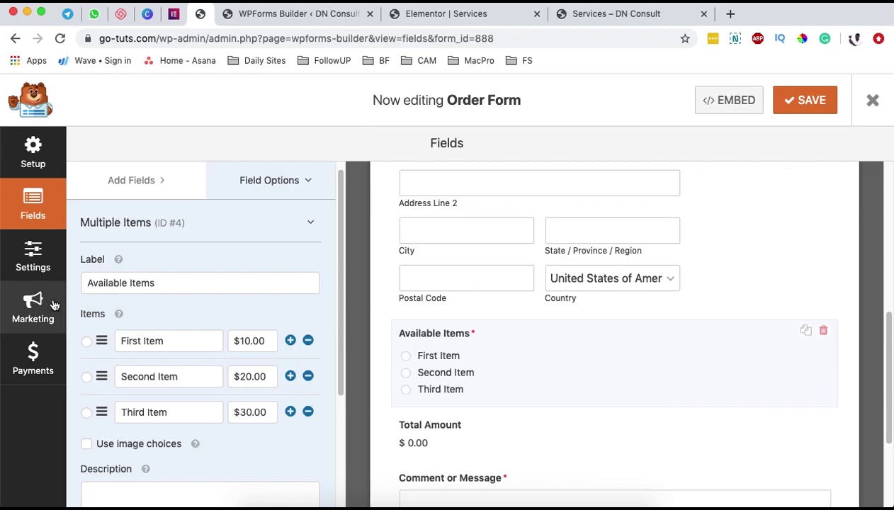
{"action": "triple_click", "coordinate": [118, 285]}
{"action": "key", "text": "Right"}
{"action": "key", "text": "shift+Left"}
{"action": "key", "text": "shift+Left"}
{"action": "key", "text": "shift+Left"}
{"action": "key", "text": "shift+Left"}
{"action": "key", "text": "shift+Left"}
{"action": "key", "text": "Left"}
{"action": "key", "text": "Left"}
{"action": "key", "text": "Left"}
{"action": "key", "text": "Left"}
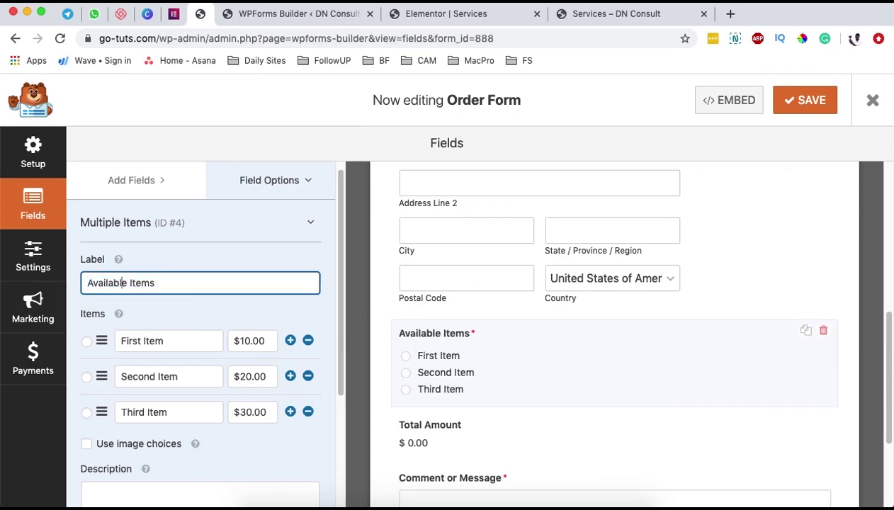
{"action": "key", "text": "super+a"}
{"action": "type", "text": "Service"}
{"action": "type", "text": "s fo"}
{"action": "type", "text": " ode"}
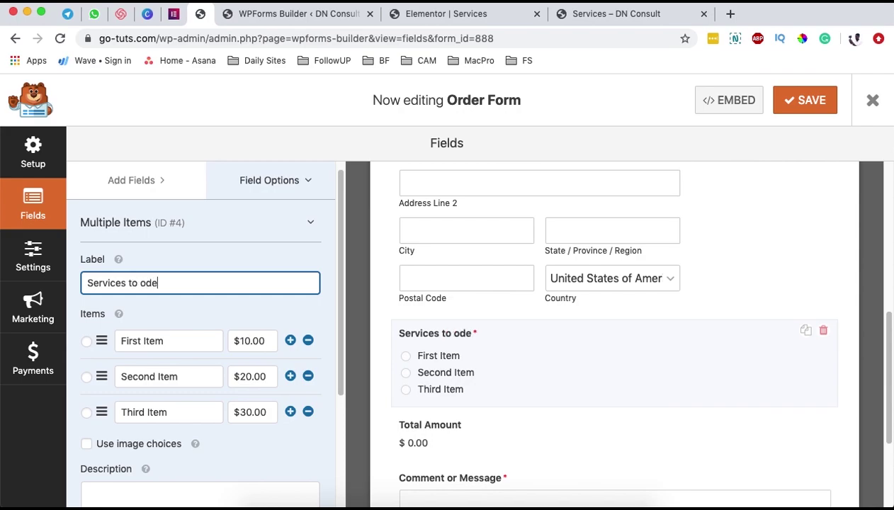
- Rename the items to Wall Painting, Furinishing and Parking Grading
{"action": "triple_click", "coordinate": [150, 342]}
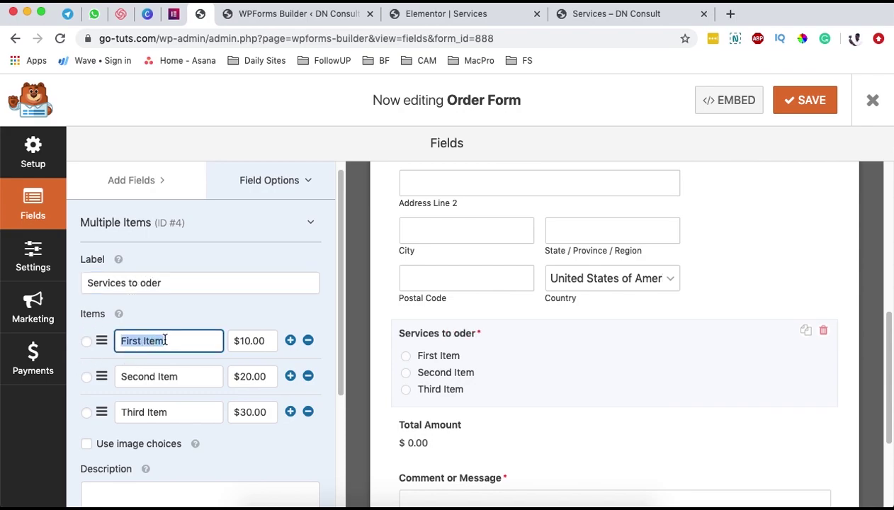
{"action": "type", "text": "Wall Painting"}
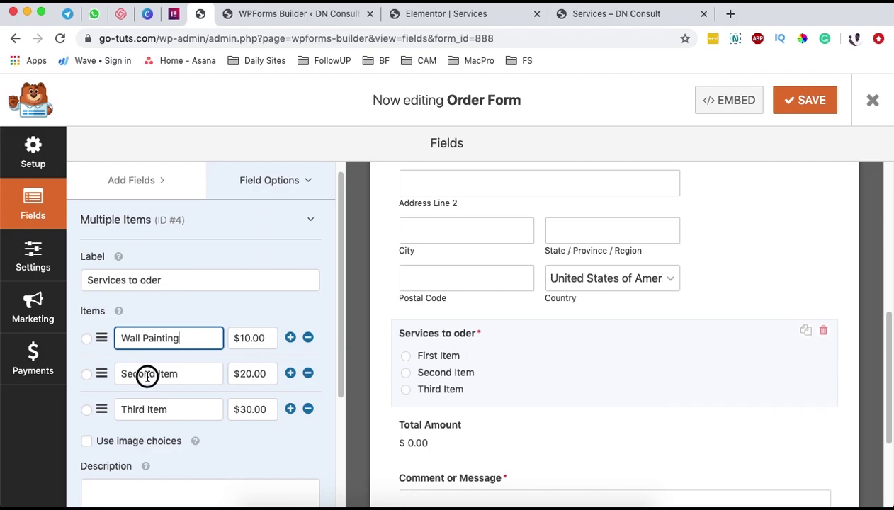
{"action": "triple_click", "coordinate": [146, 373]}
{"action": "type", "text": "Fur"}
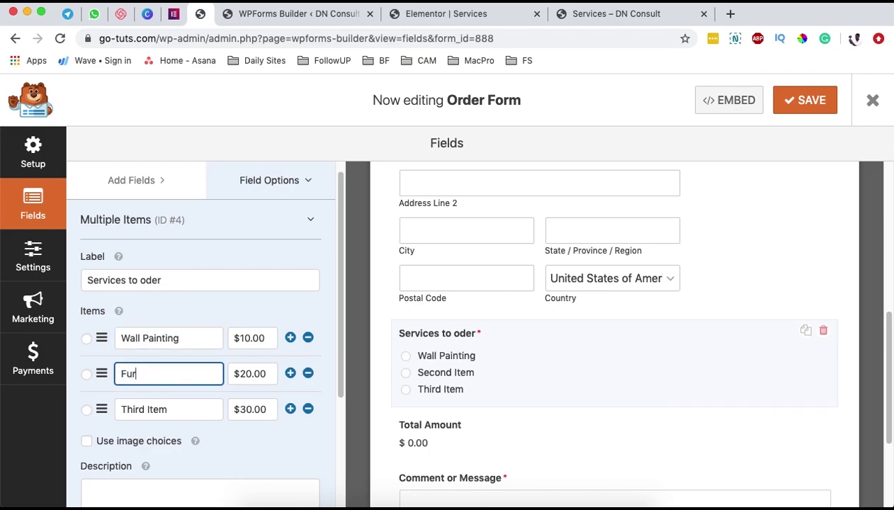
{"action": "triple_click", "coordinate": [133, 406]}
{"action": "key", "text": "BackSpace"}
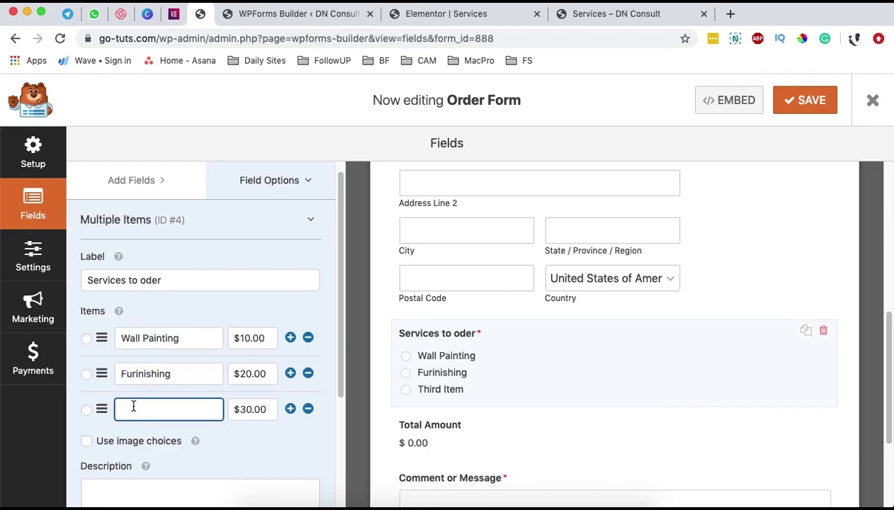
{"action": "type", "text": "Parking Grading"}
- Edit the item prices to 10.00, 20.00 and 30.00, adding then removing a fourth row
{"action": "left_click", "coordinate": [246, 338]}
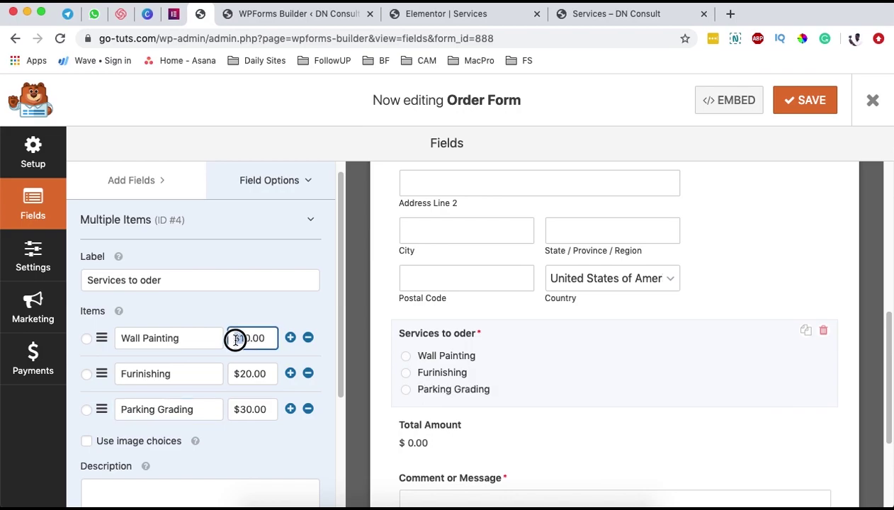
{"action": "left_click", "coordinate": [256, 375]}
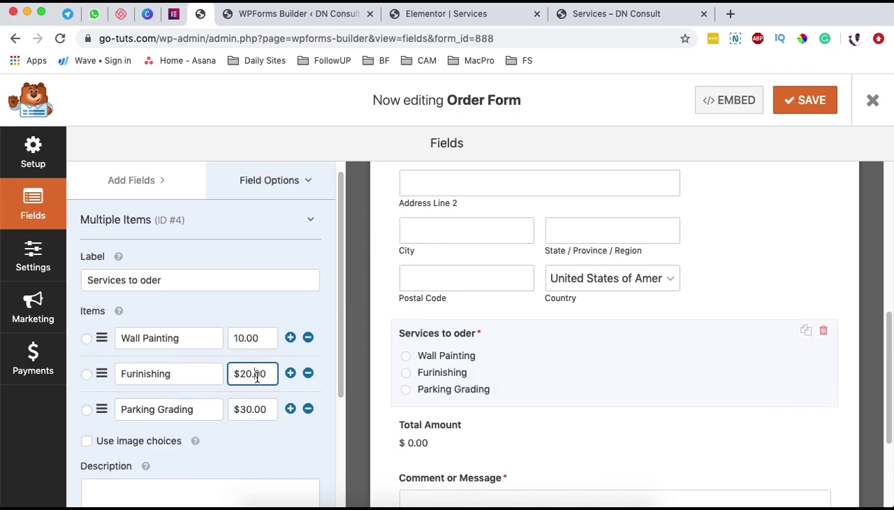
{"action": "scroll", "coordinate": [265, 421], "scroll_direction": "down", "scroll_amount": 2}
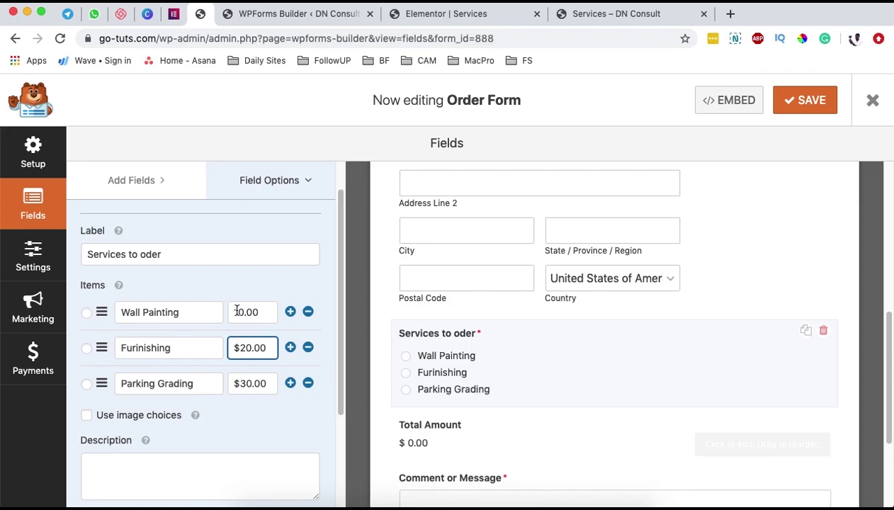
{"action": "left_click", "coordinate": [291, 383]}
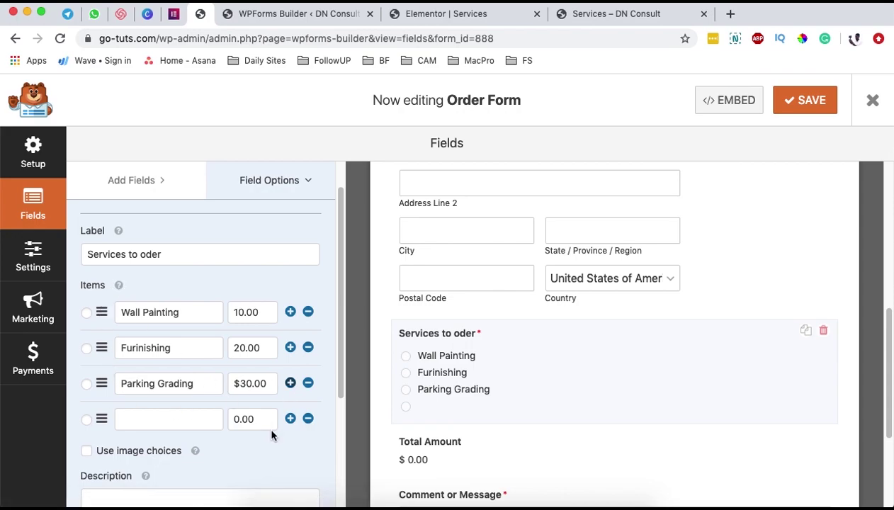
{"action": "left_click", "coordinate": [307, 419]}
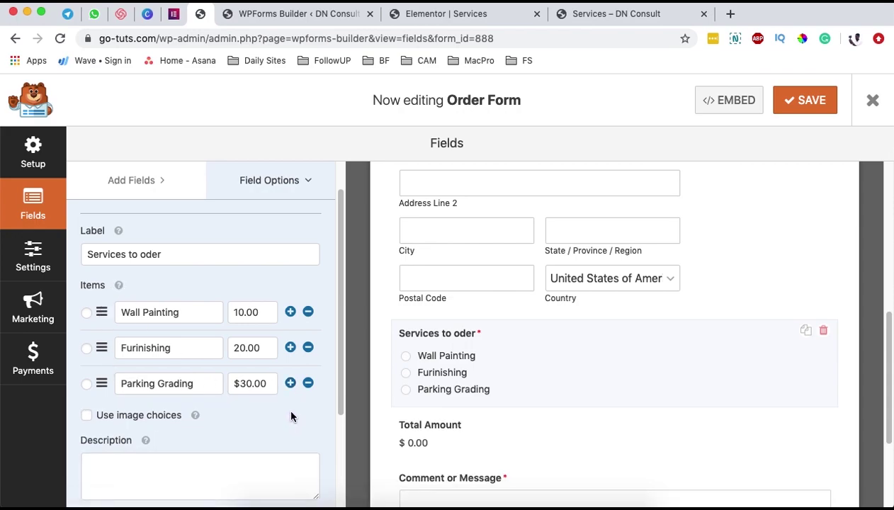
{"action": "scroll", "coordinate": [289, 418], "scroll_direction": "up", "scroll_amount": 1}
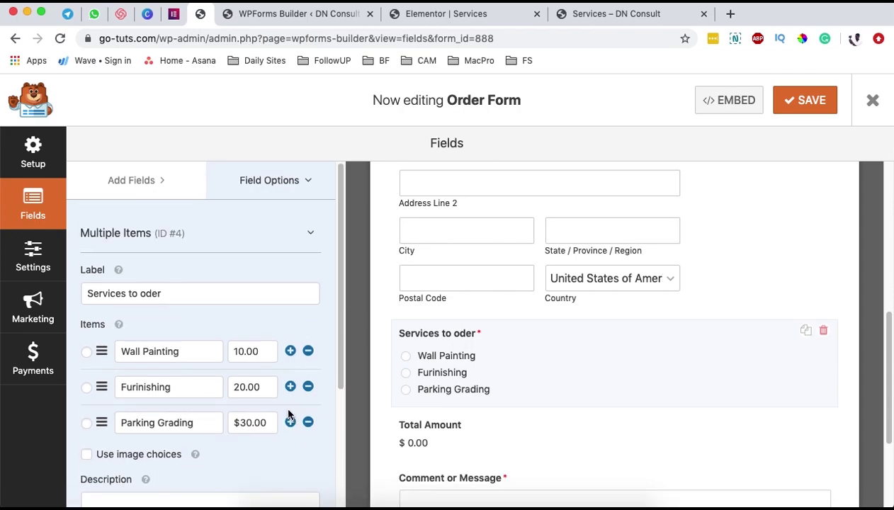
{"action": "left_click", "coordinate": [312, 236]}
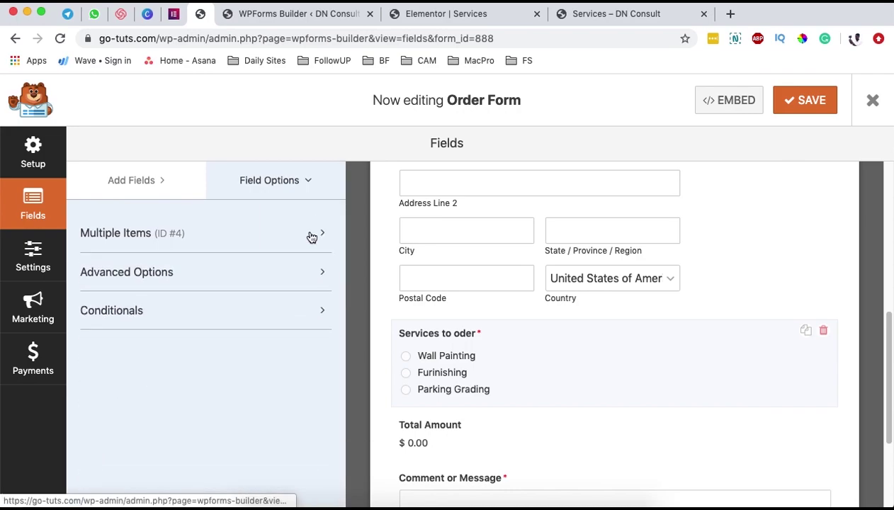
- Try the Classic and None image choice styles, then keep Modern
{"action": "left_click", "coordinate": [301, 281]}
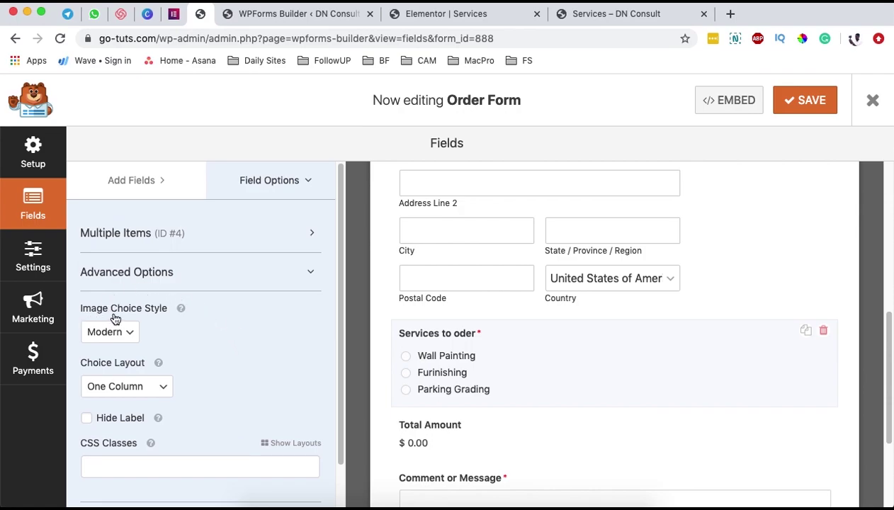
{"action": "left_click", "coordinate": [131, 329]}
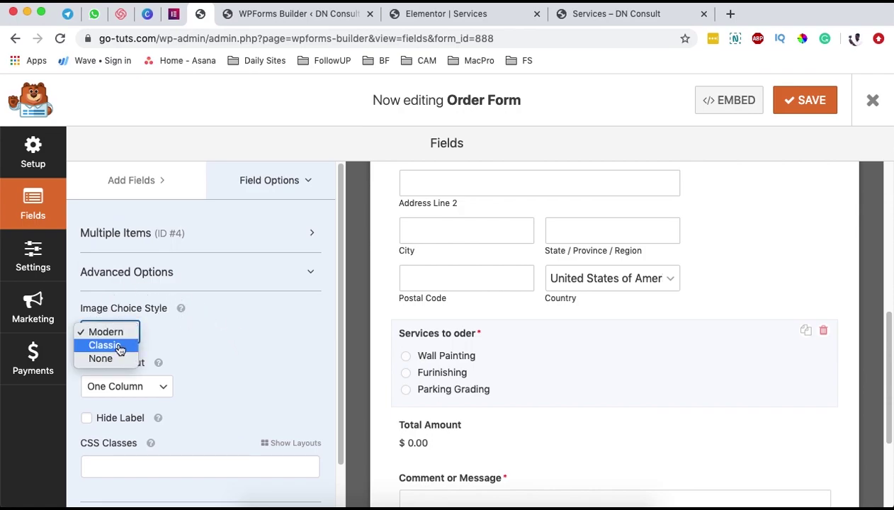
{"action": "left_click", "coordinate": [119, 345]}
{"action": "left_click", "coordinate": [122, 331]}
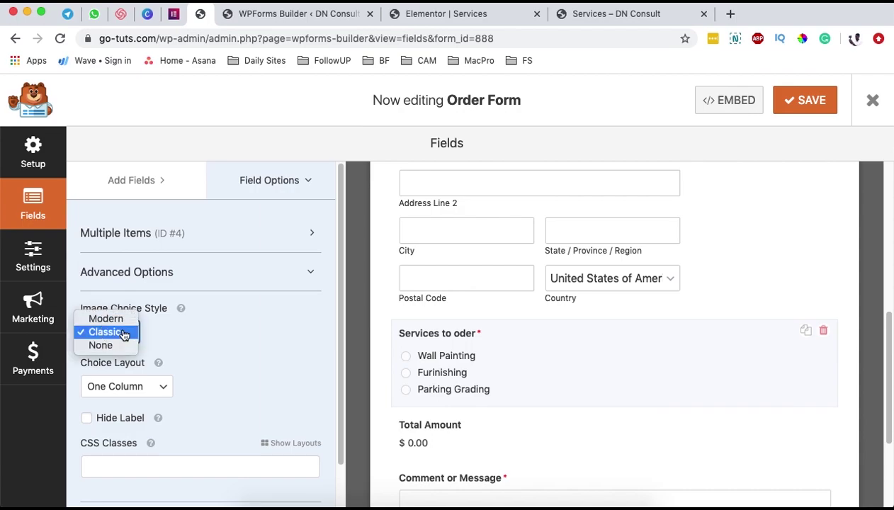
{"action": "left_click", "coordinate": [126, 333]}
{"action": "left_click", "coordinate": [125, 332]}
{"action": "left_click", "coordinate": [125, 345]}
{"action": "left_click", "coordinate": [125, 333]}
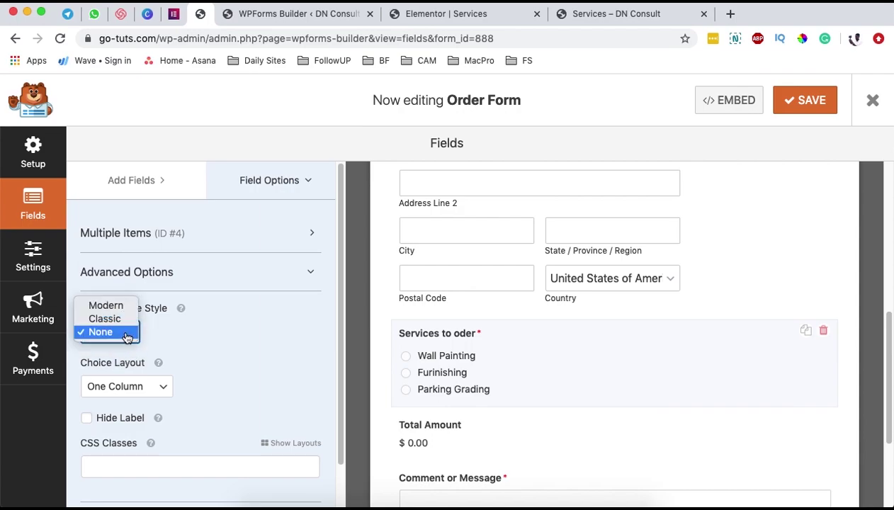
{"action": "left_click", "coordinate": [114, 303]}
- Set the Choice Layout to Inline and show the Conditionals settings
{"action": "scroll", "coordinate": [222, 357], "scroll_direction": "down", "scroll_amount": 1}
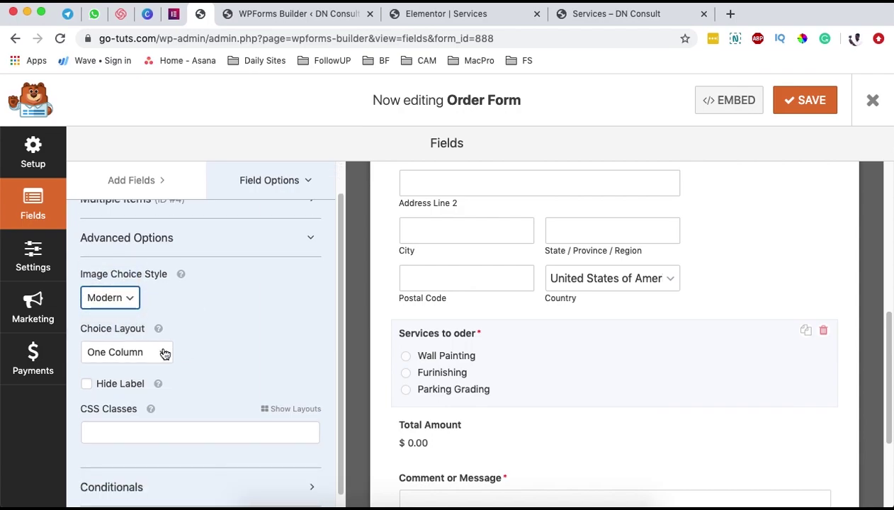
{"action": "left_click", "coordinate": [169, 356]}
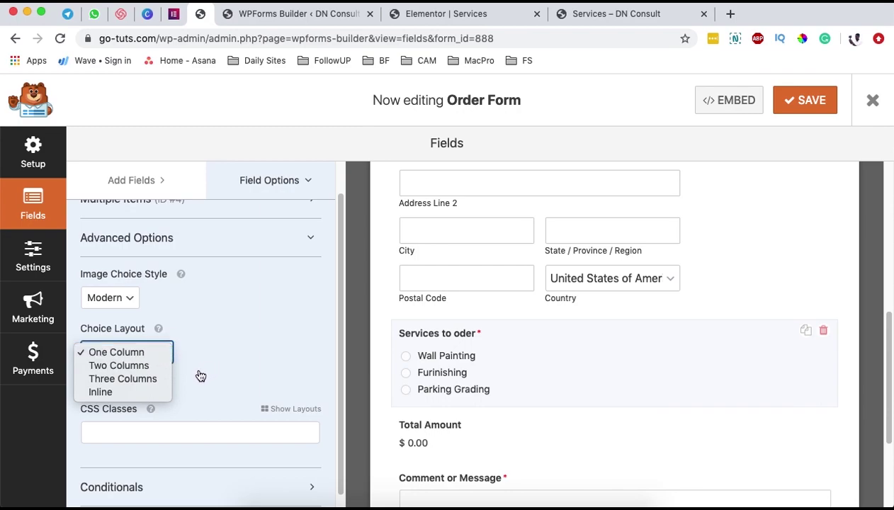
{"action": "left_click", "coordinate": [125, 396]}
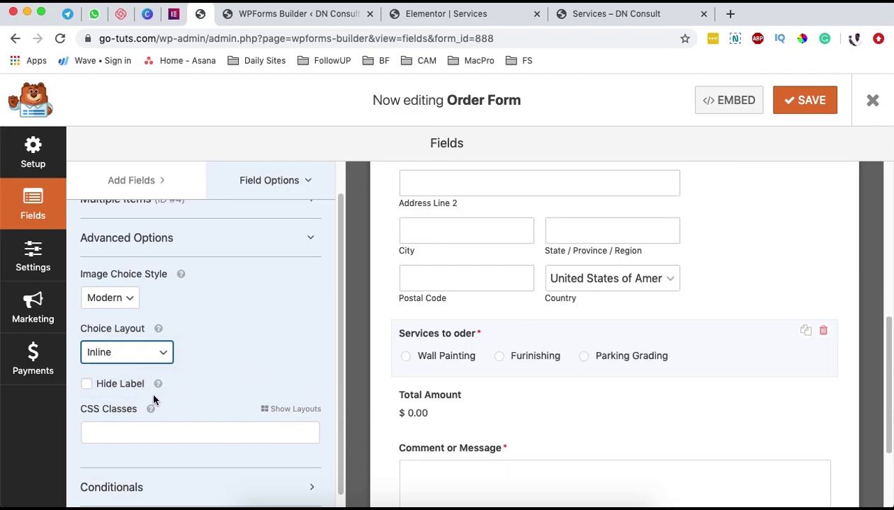
{"action": "scroll", "coordinate": [177, 385], "scroll_direction": "down", "scroll_amount": 1}
{"action": "left_click", "coordinate": [163, 475]}
{"action": "scroll", "coordinate": [247, 391], "scroll_direction": "down", "scroll_amount": 3}
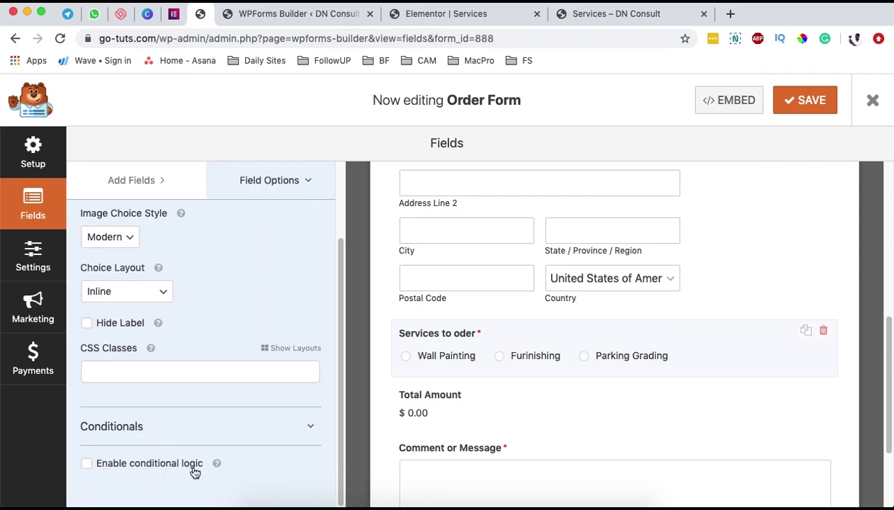
{"action": "scroll", "coordinate": [244, 446], "scroll_direction": "up", "scroll_amount": 5}
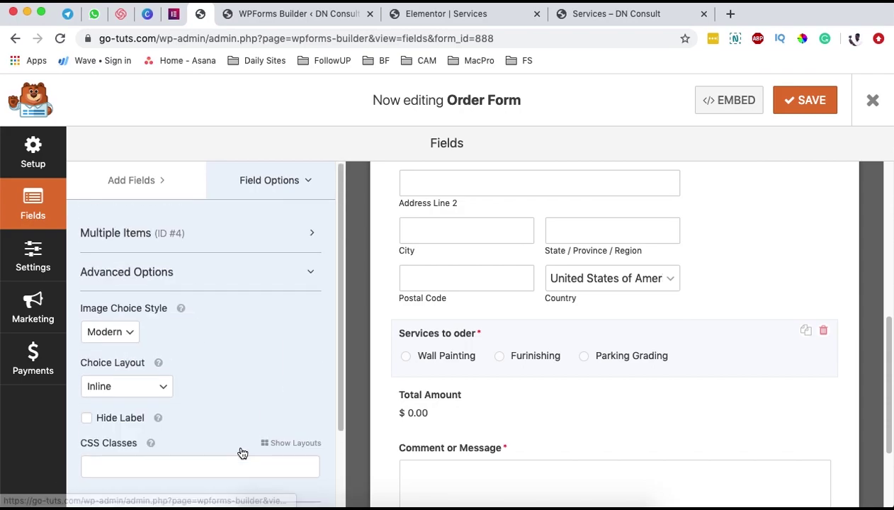
- Enable Use image choices so each service gets a placeholder image
{"action": "left_click", "coordinate": [192, 240]}
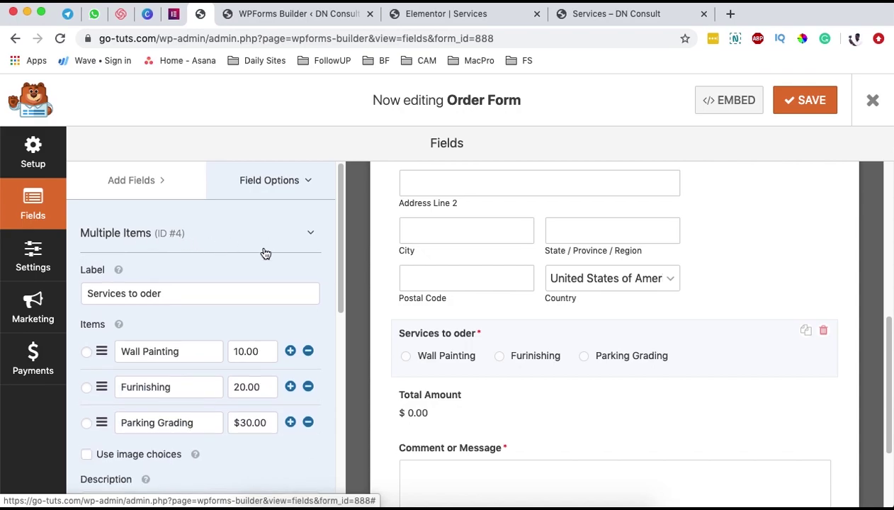
{"action": "scroll", "coordinate": [294, 285], "scroll_direction": "down", "scroll_amount": 1}
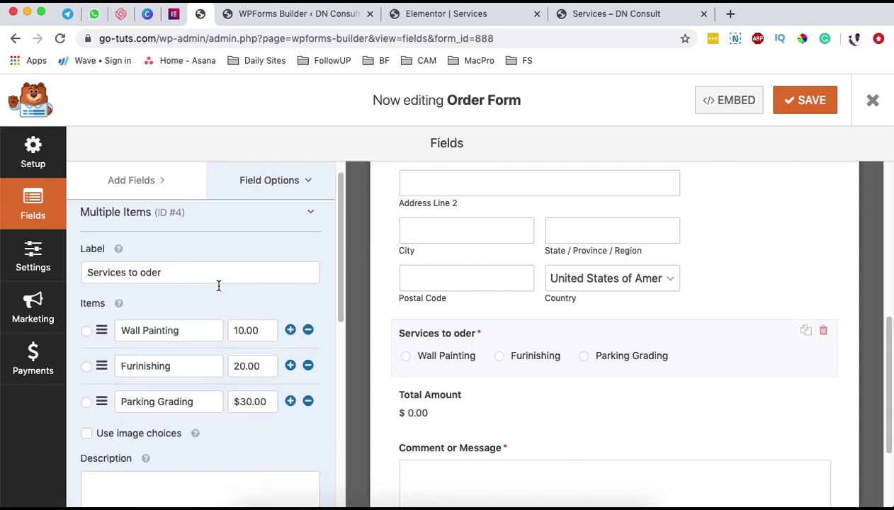
{"action": "scroll", "coordinate": [220, 285], "scroll_direction": "down", "scroll_amount": 6}
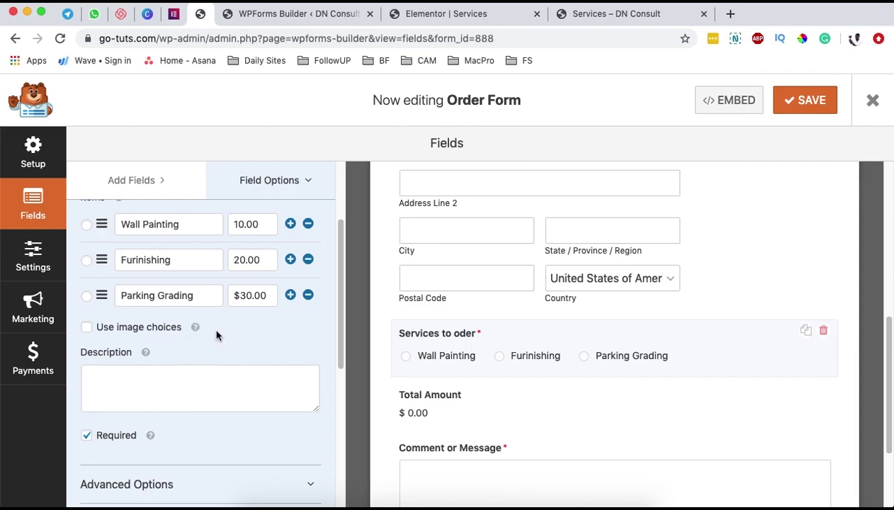
{"action": "left_click_drag", "start_coordinate": [196, 295], "coordinate": [122, 298]}
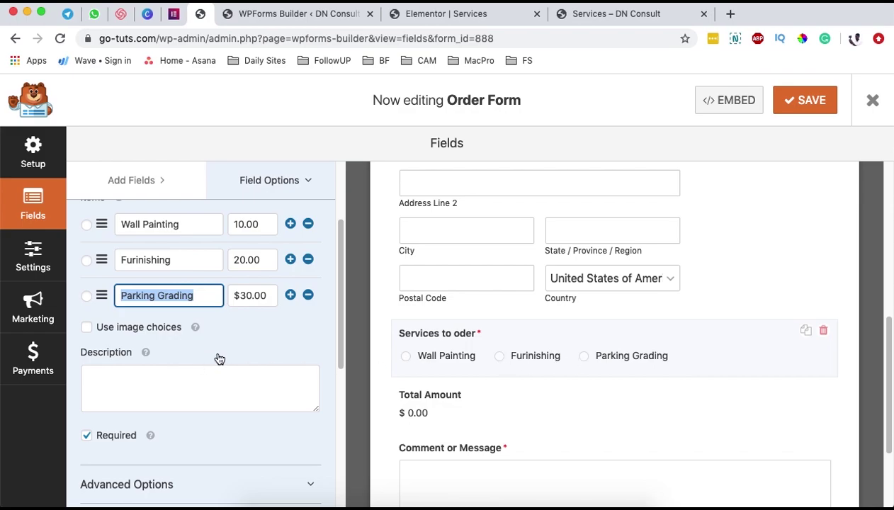
{"action": "left_click", "coordinate": [86, 327]}
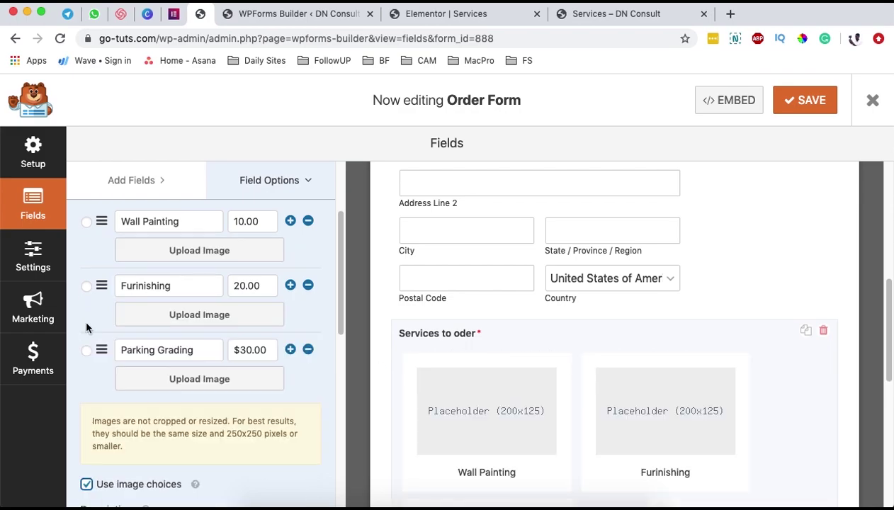
{"action": "scroll", "coordinate": [90, 340], "scroll_direction": "down", "scroll_amount": 1}
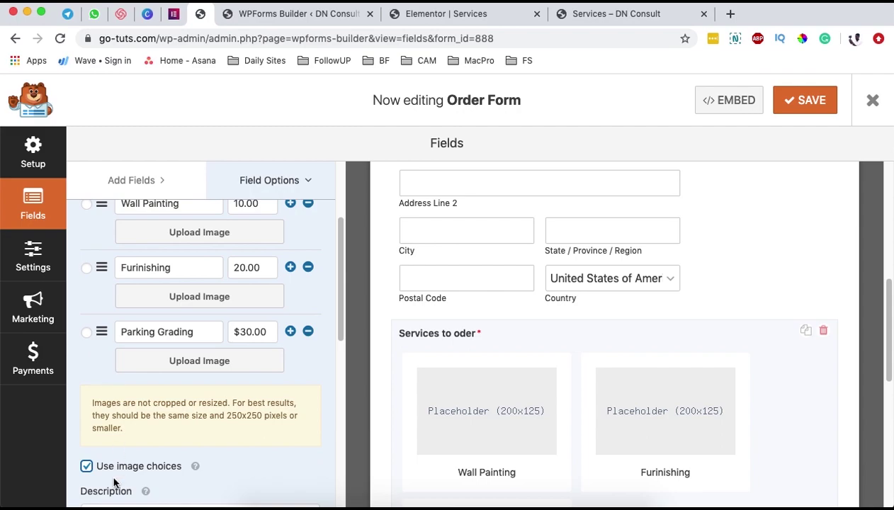
{"action": "scroll", "coordinate": [149, 468], "scroll_direction": "down", "scroll_amount": 1}
{"action": "scroll", "coordinate": [156, 468], "scroll_direction": "down", "scroll_amount": 3}
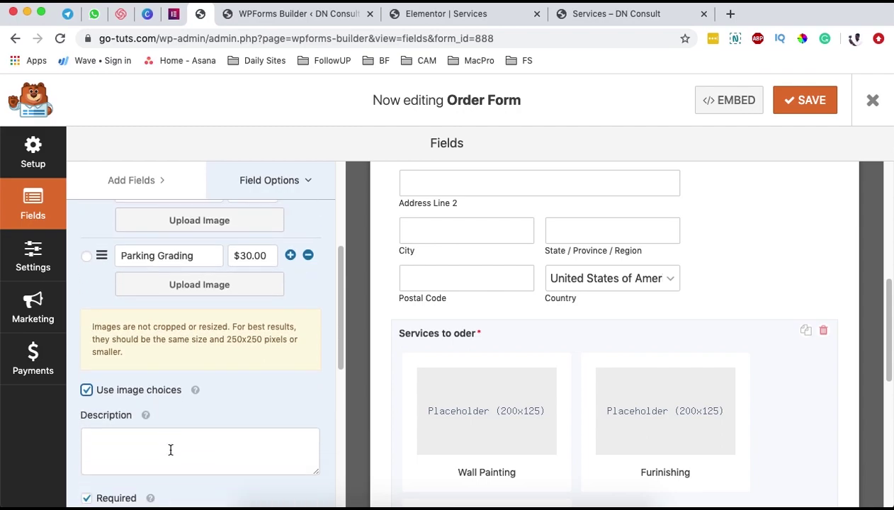
{"action": "scroll", "coordinate": [713, 469], "scroll_direction": "down", "scroll_amount": 5}
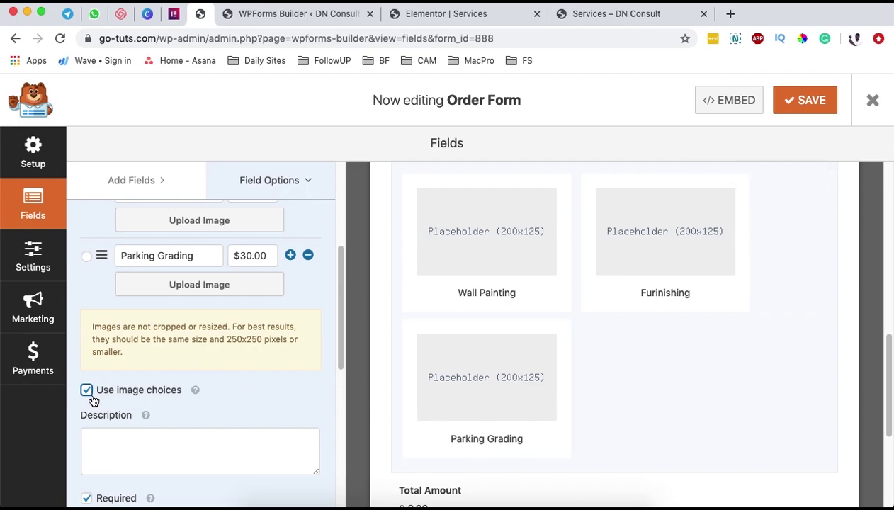
{"action": "scroll", "coordinate": [89, 382], "scroll_direction": "up", "scroll_amount": 5}
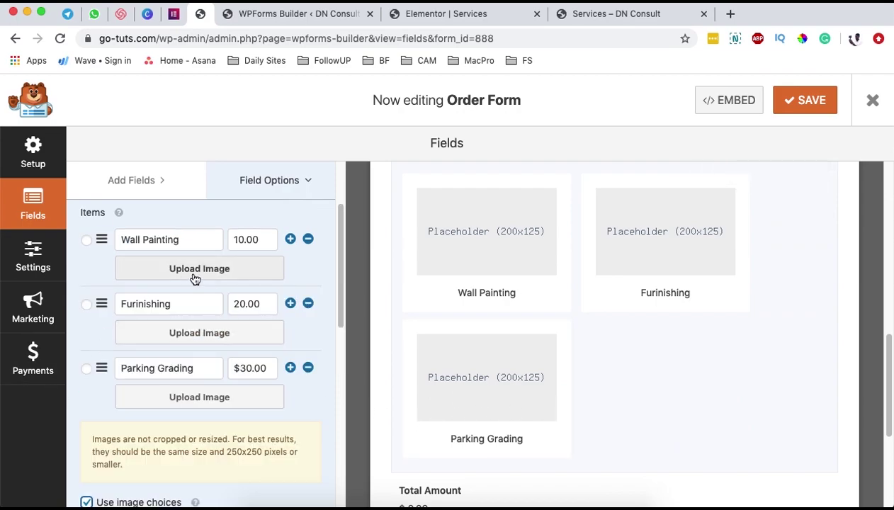
{"action": "left_click", "coordinate": [234, 273]}
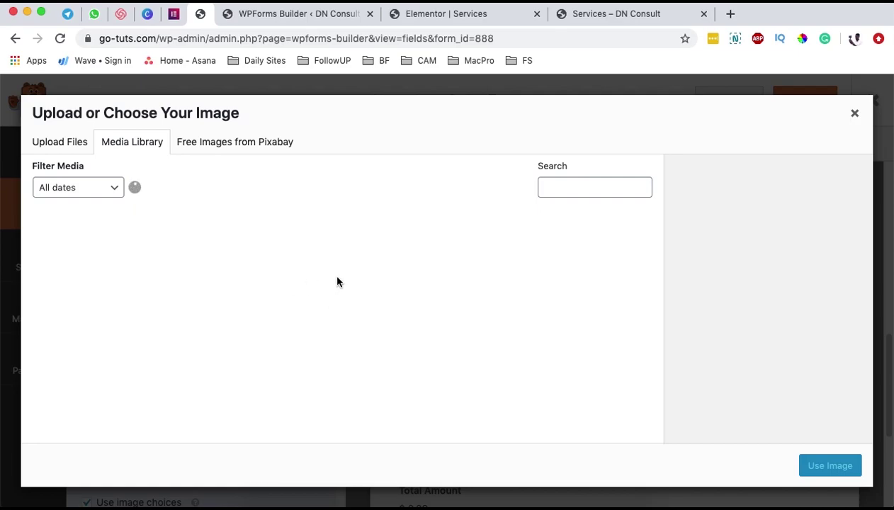
- Give Wall Painting, Furnishing and Parking Grading dining-room, bedroom and sofa photos respectively
{"action": "scroll", "coordinate": [325, 339], "scroll_direction": "down", "scroll_amount": 6}
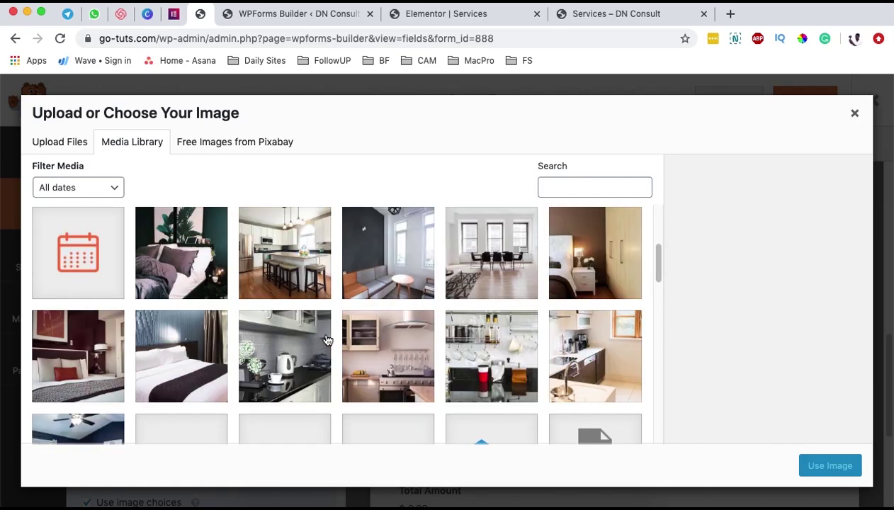
{"action": "left_click", "coordinate": [491, 253]}
{"action": "left_click", "coordinate": [830, 465]}
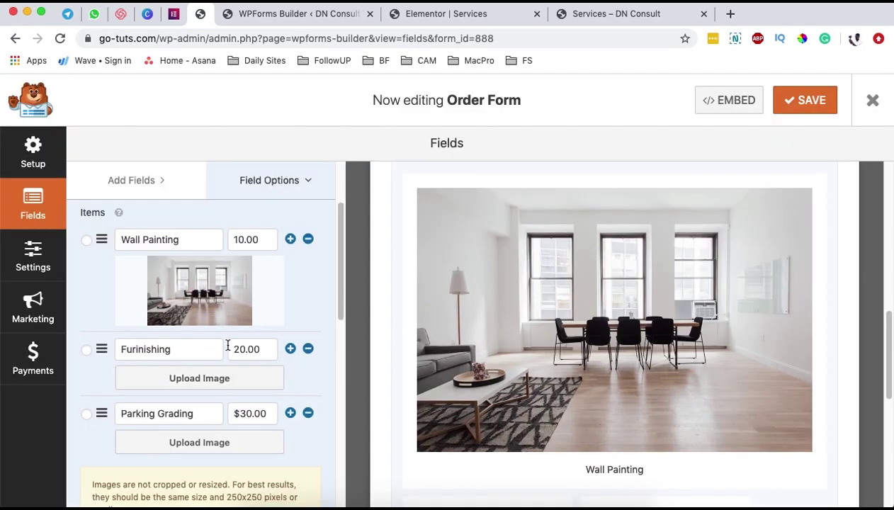
{"action": "left_click", "coordinate": [188, 382]}
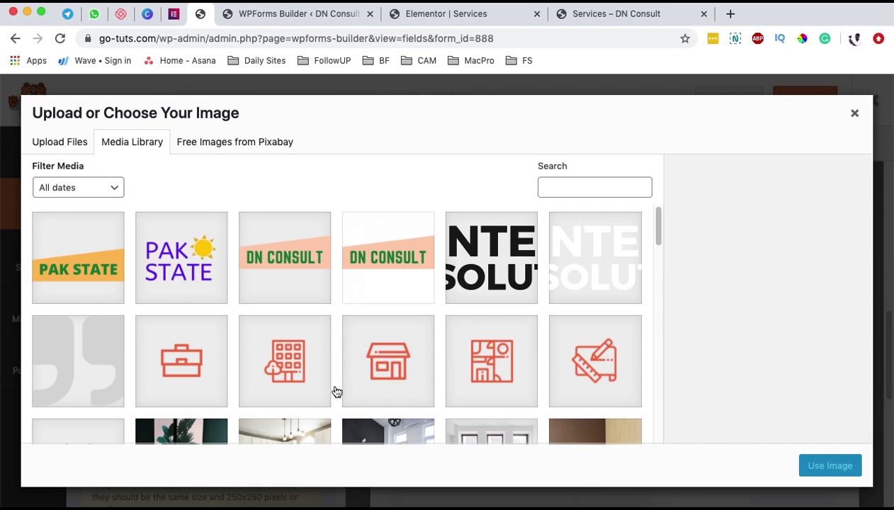
{"action": "scroll", "coordinate": [338, 391], "scroll_direction": "down", "scroll_amount": 5}
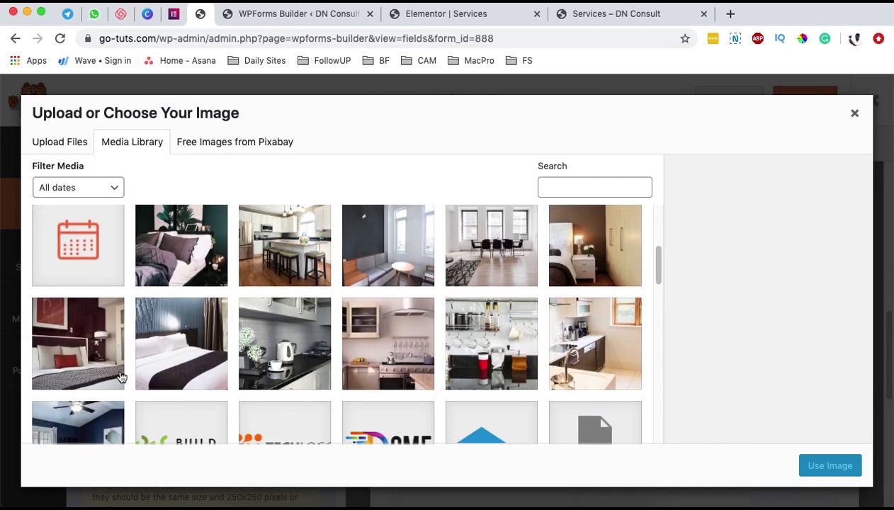
{"action": "left_click", "coordinate": [78, 357]}
{"action": "left_click", "coordinate": [831, 467]}
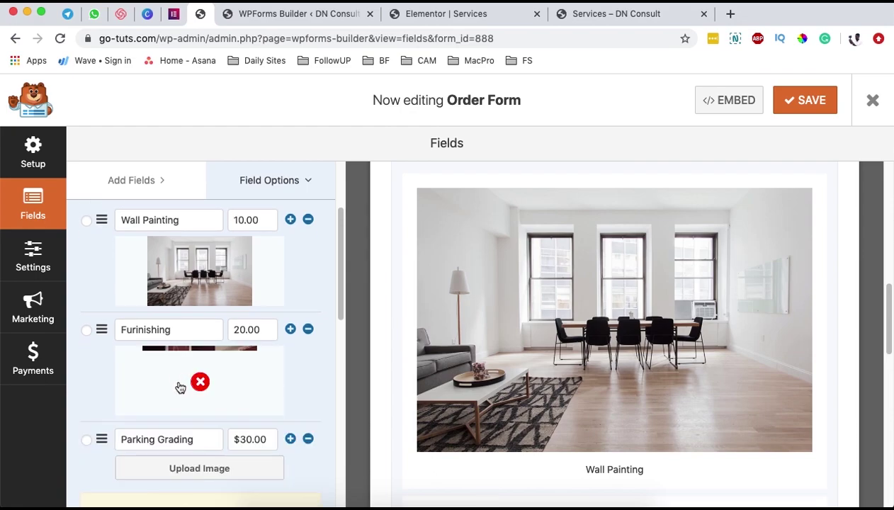
{"action": "scroll", "coordinate": [181, 384], "scroll_direction": "down", "scroll_amount": 3}
{"action": "left_click", "coordinate": [196, 376]}
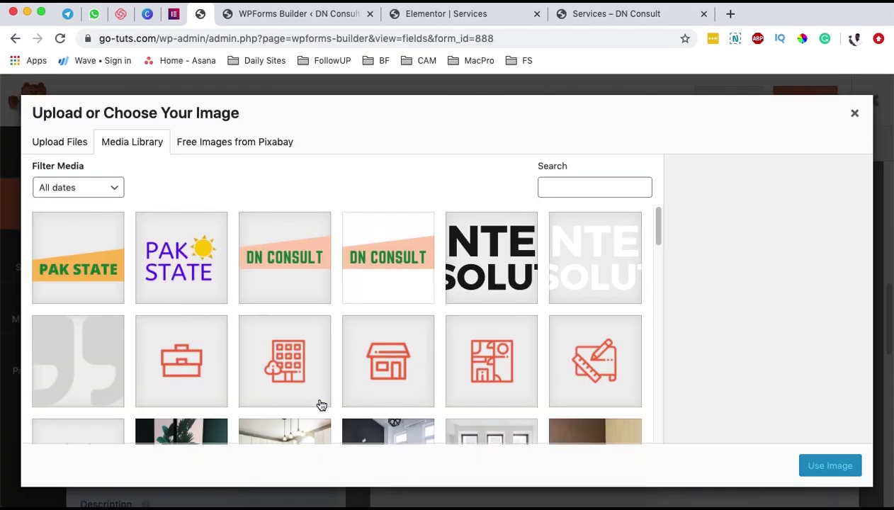
{"action": "scroll", "coordinate": [536, 391], "scroll_direction": "down", "scroll_amount": 5}
{"action": "scroll", "coordinate": [536, 392], "scroll_direction": "down", "scroll_amount": 5}
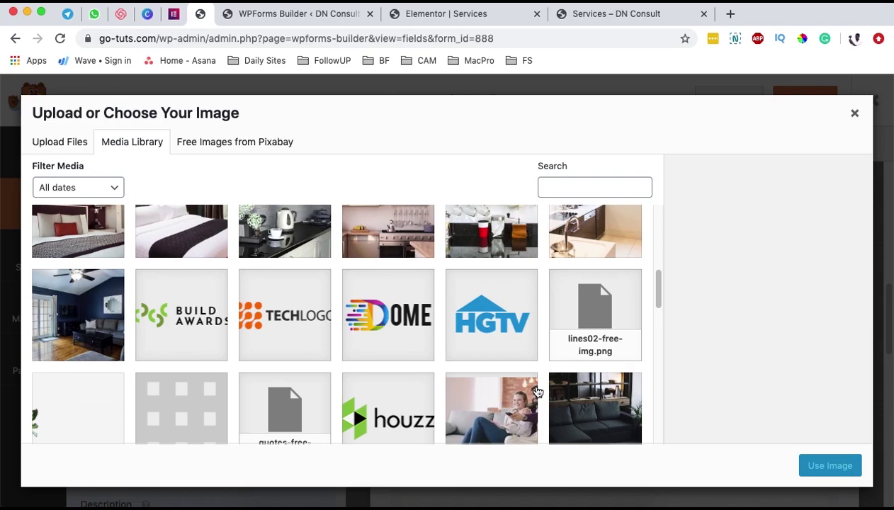
{"action": "left_click", "coordinate": [568, 392]}
{"action": "left_click", "coordinate": [859, 462]}
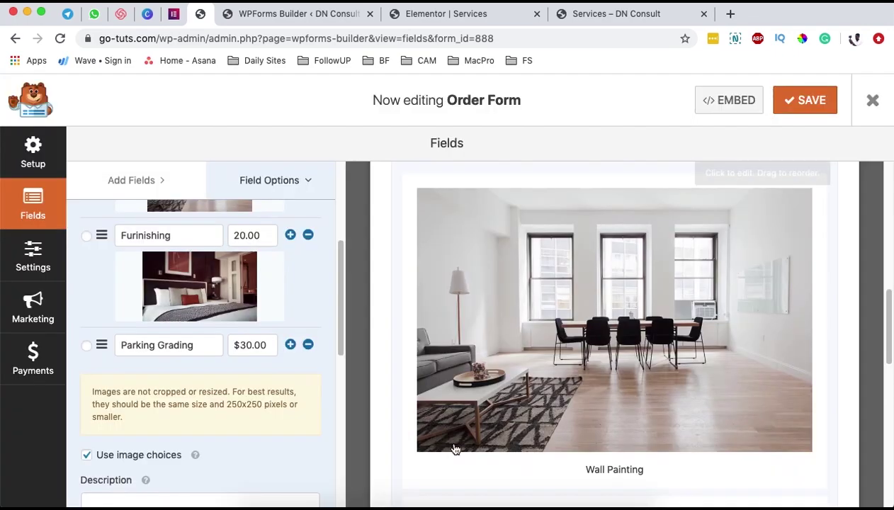
- Cycle the Image Choice Style through Classic and None, ending on Modern
{"action": "scroll", "coordinate": [301, 384], "scroll_direction": "down", "scroll_amount": 3}
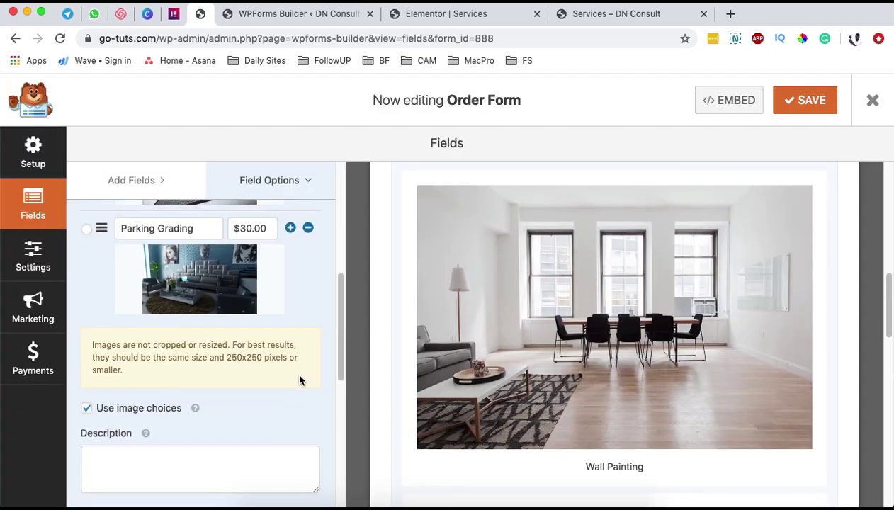
{"action": "scroll", "coordinate": [299, 383], "scroll_direction": "down", "scroll_amount": 6}
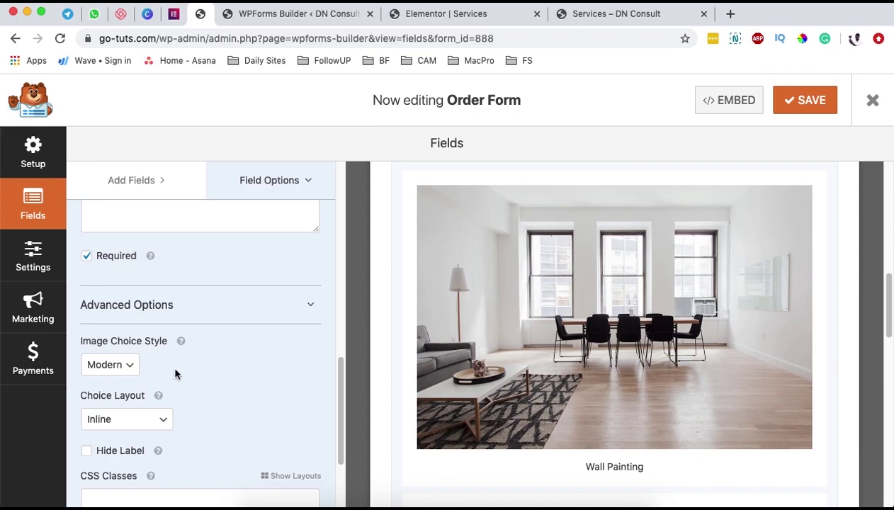
{"action": "left_click", "coordinate": [111, 365]}
{"action": "left_click", "coordinate": [110, 380]}
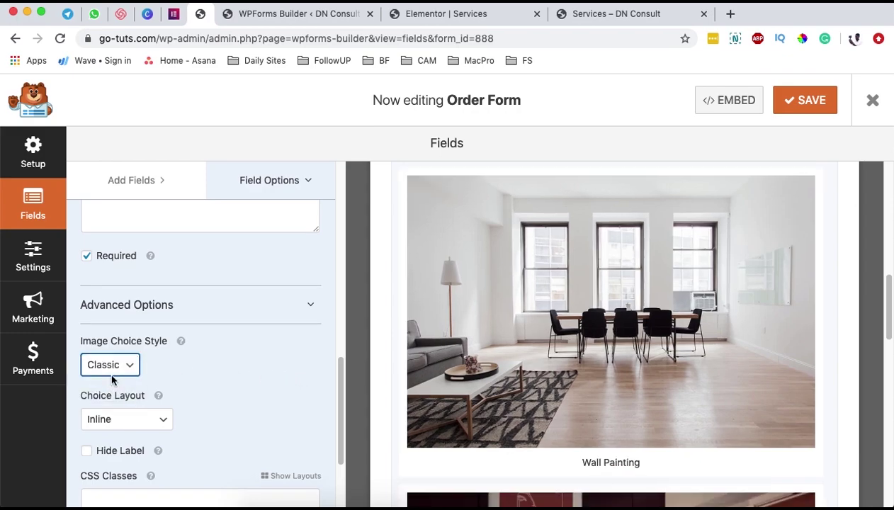
{"action": "left_click", "coordinate": [126, 366]}
{"action": "left_click", "coordinate": [123, 376]}
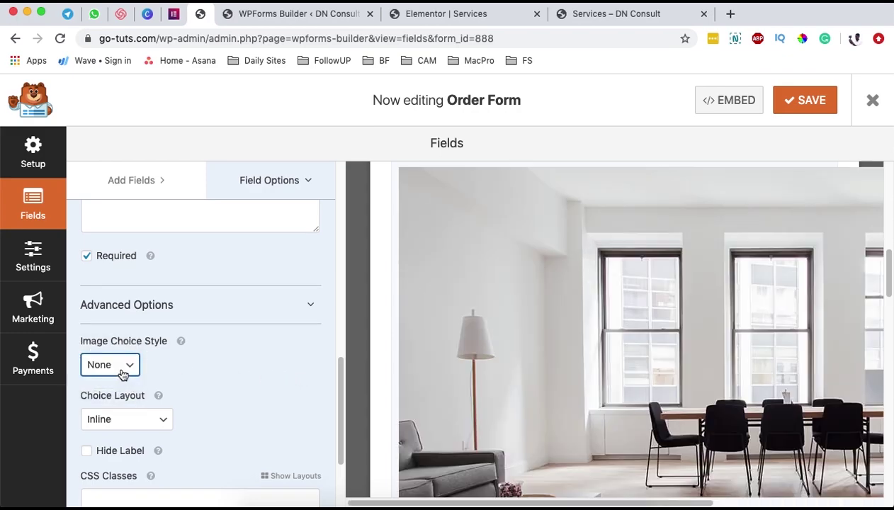
{"action": "left_click", "coordinate": [126, 367]}
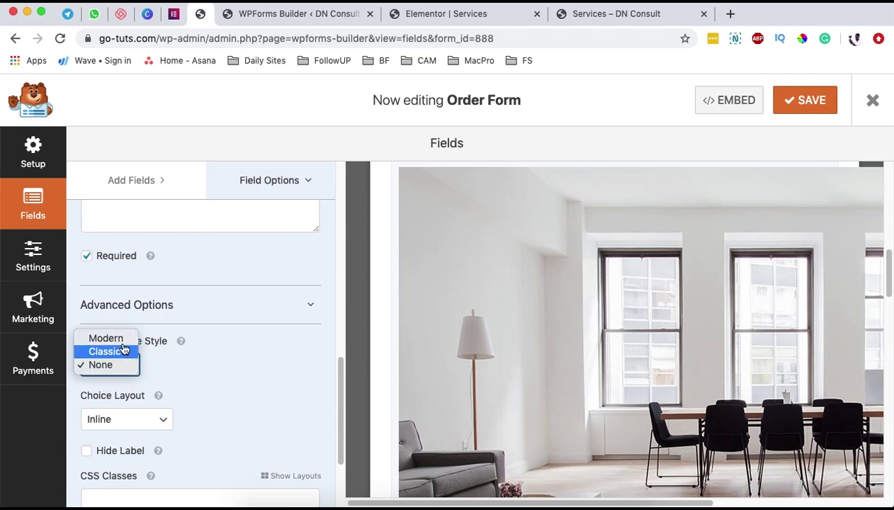
{"action": "left_click", "coordinate": [117, 338]}
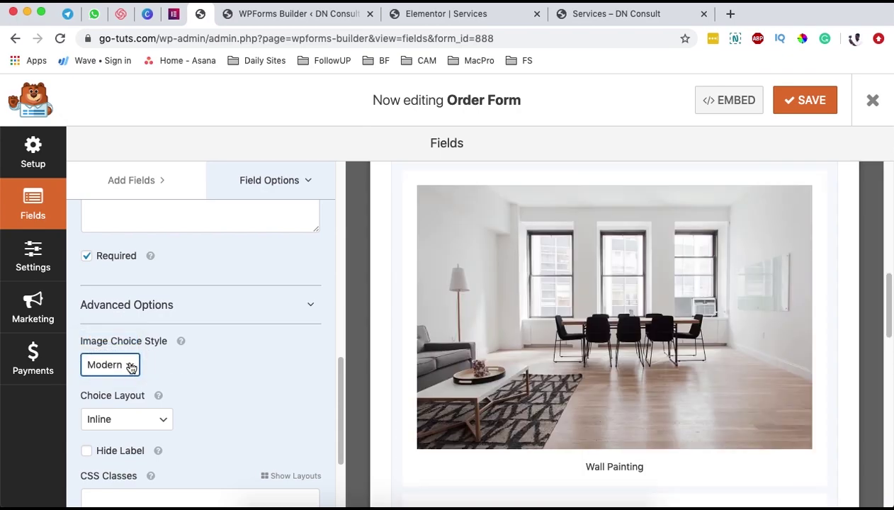
{"action": "scroll", "coordinate": [234, 411], "scroll_direction": "down", "scroll_amount": 4}
{"action": "scroll", "coordinate": [648, 407], "scroll_direction": "down", "scroll_amount": 10}
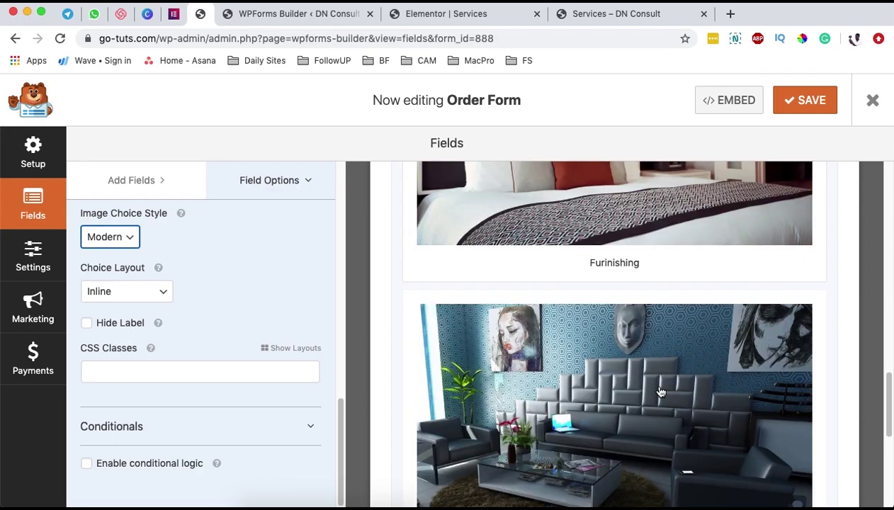
{"action": "scroll", "coordinate": [660, 392], "scroll_direction": "down", "scroll_amount": 5}
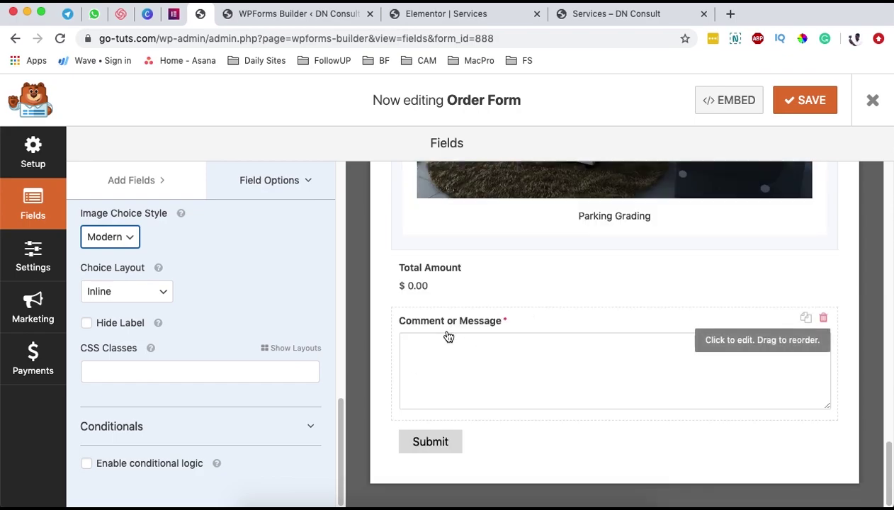
- Relabel the Comment or Message field to 'Special Request' and uncheck Required so it is optional
{"action": "left_click", "coordinate": [550, 325]}
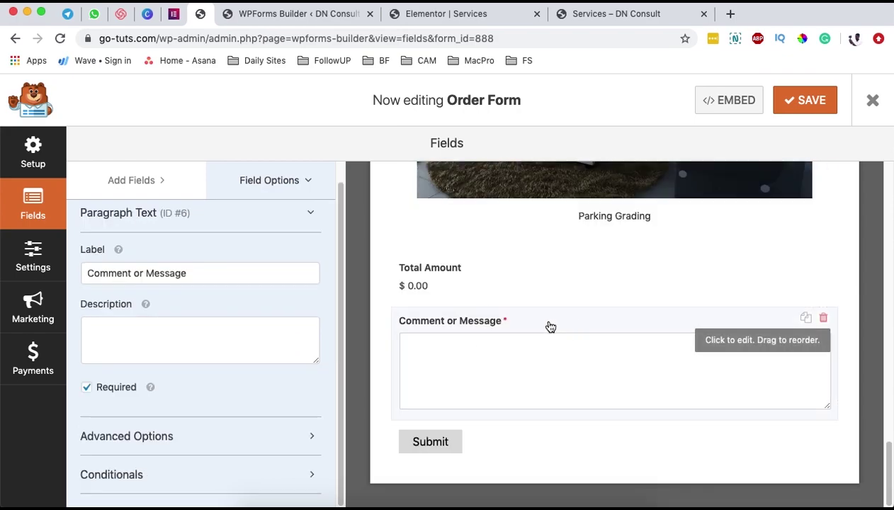
{"action": "triple_click", "coordinate": [118, 275]}
{"action": "type", "text": "Sp"}
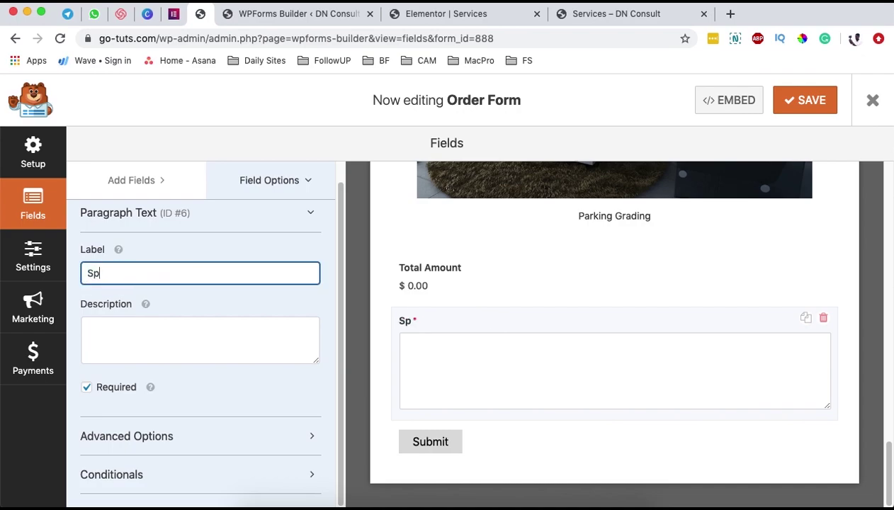
{"action": "type", "text": "ecial Reque"}
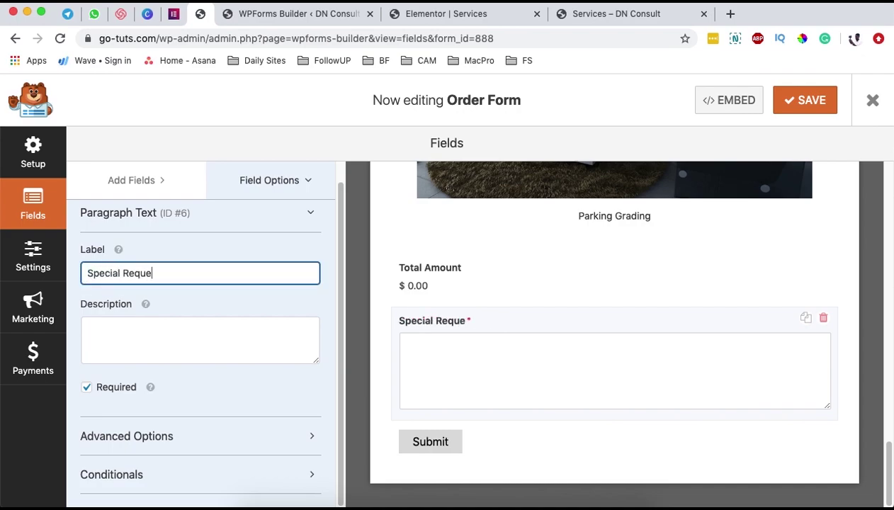
{"action": "type", "text": "st"}
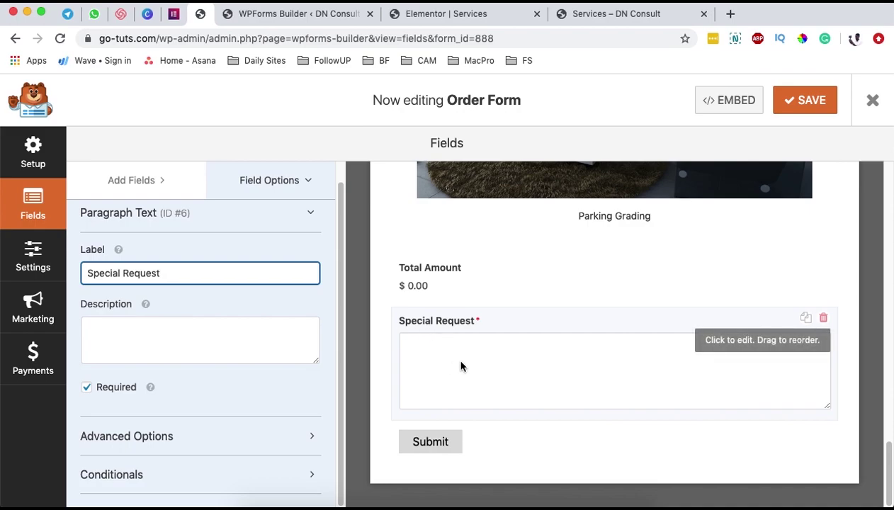
{"action": "left_click", "coordinate": [109, 392]}
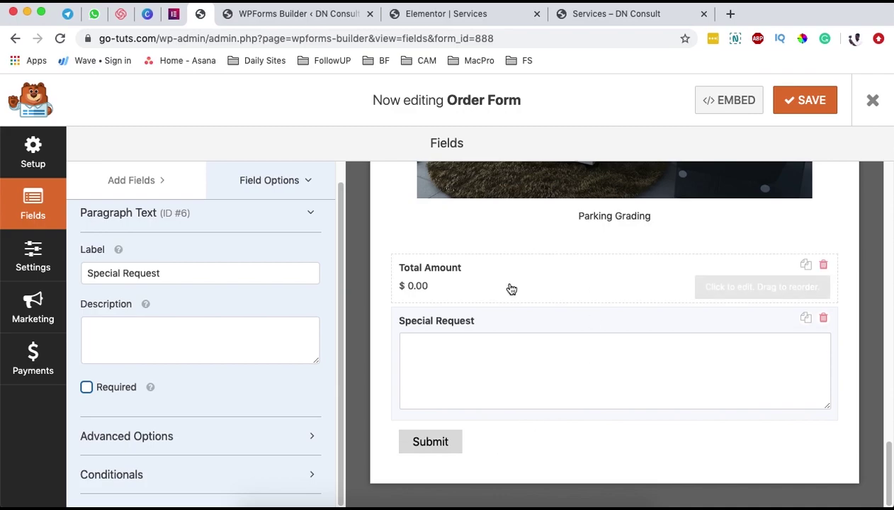
{"action": "scroll", "coordinate": [511, 289], "scroll_direction": "up", "scroll_amount": 3}
- In General settings, change the Submit Button Text to 'Pay Now'
{"action": "left_click", "coordinate": [32, 255]}
{"action": "scroll", "coordinate": [540, 321], "scroll_direction": "down", "scroll_amount": 5}
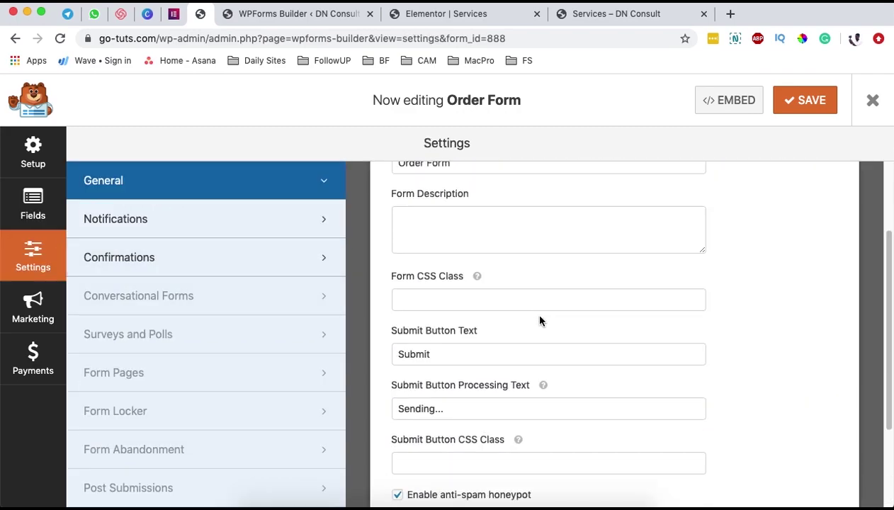
{"action": "left_click", "coordinate": [28, 212]}
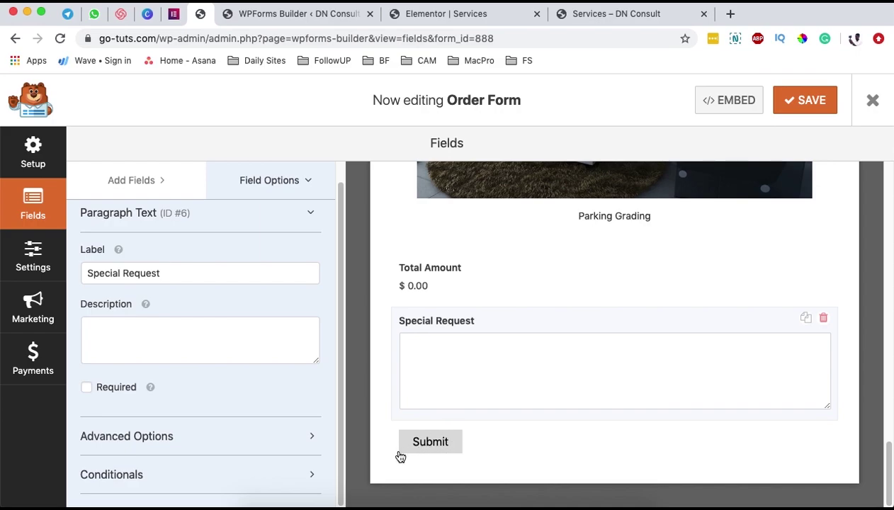
{"action": "left_click", "coordinate": [33, 255]}
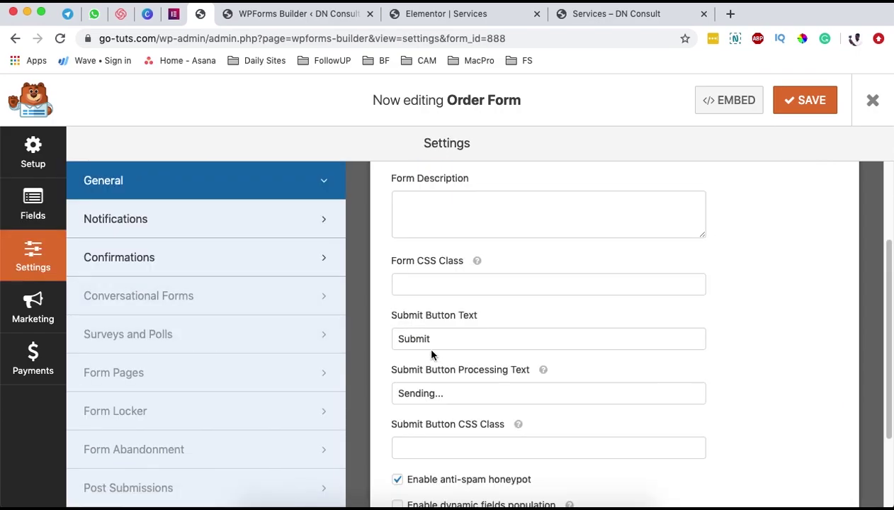
{"action": "left_click", "coordinate": [409, 339]}
{"action": "double_click", "coordinate": [409, 339]}
{"action": "type", "text": "Pay Now"}
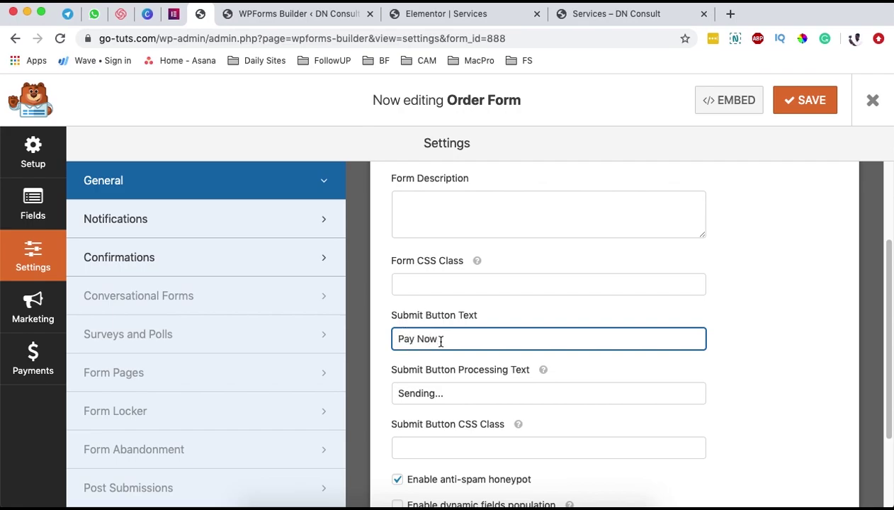
- Review the 'Sending' processing text, then switch to the Notifications settings
{"action": "scroll", "coordinate": [681, 342], "scroll_direction": "down", "scroll_amount": 2}
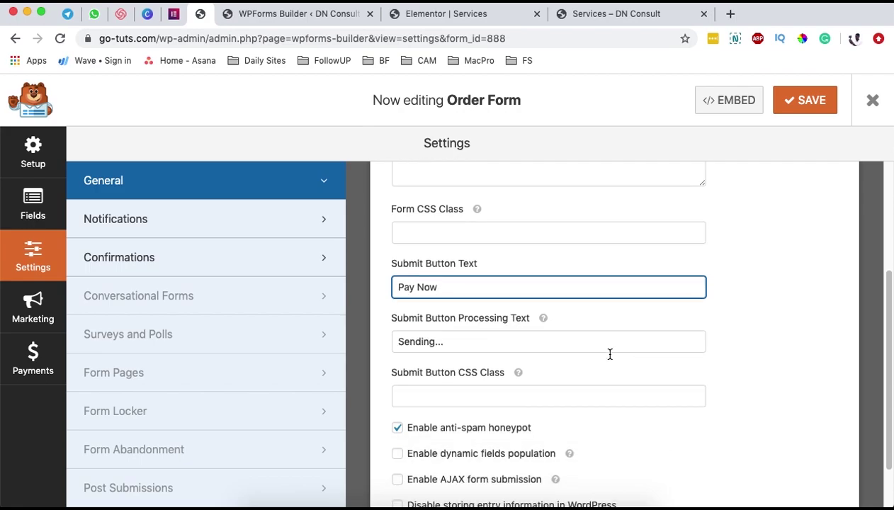
{"action": "left_click", "coordinate": [408, 344]}
{"action": "double_click", "coordinate": [409, 345]}
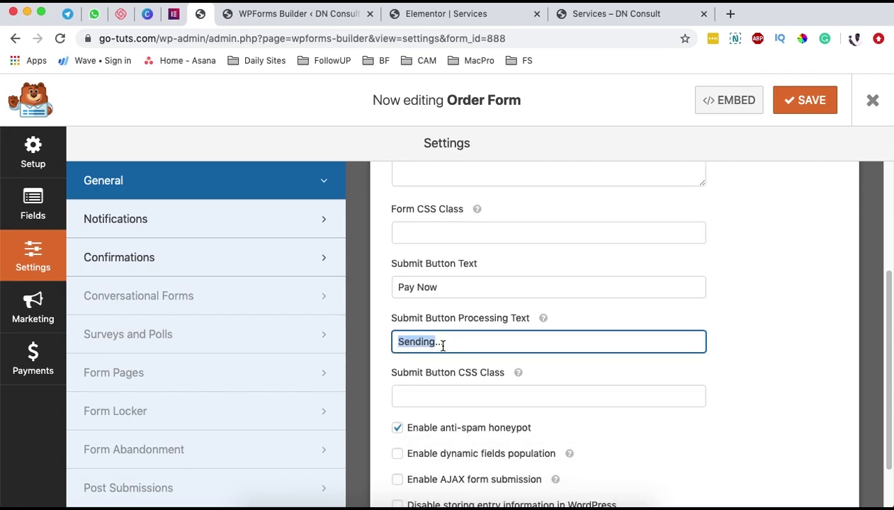
{"action": "scroll", "coordinate": [736, 347], "scroll_direction": "down", "scroll_amount": 2}
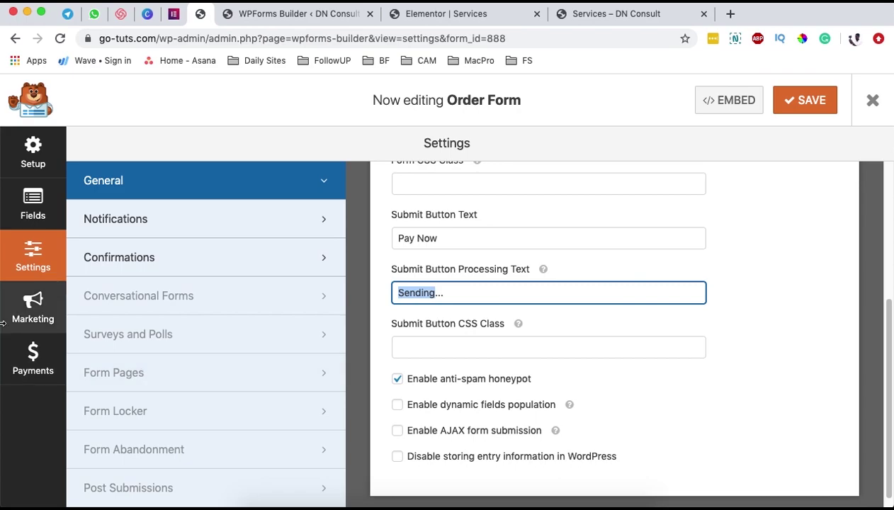
{"action": "left_click", "coordinate": [159, 217]}
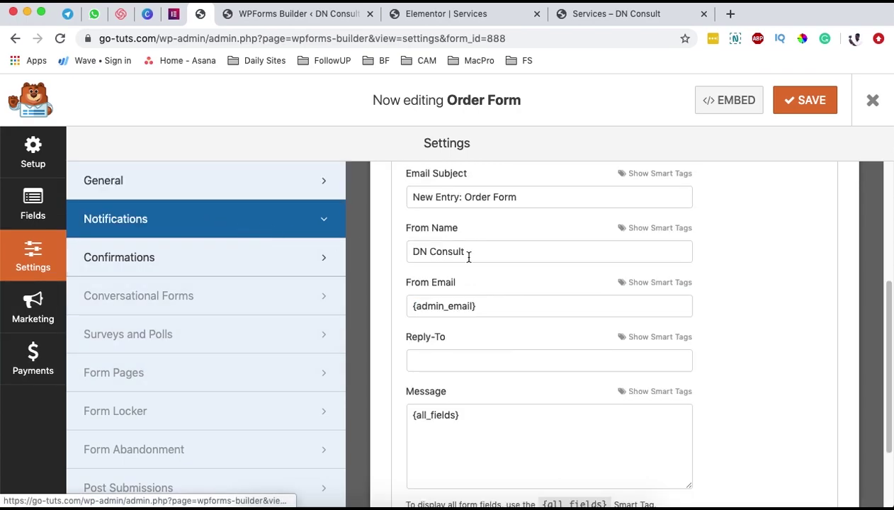
- Inspect the Default Notification's send-to address, email subject and sender name fields
{"action": "scroll", "coordinate": [515, 265], "scroll_direction": "up", "scroll_amount": 4}
{"action": "scroll", "coordinate": [624, 241], "scroll_direction": "up", "scroll_amount": 1}
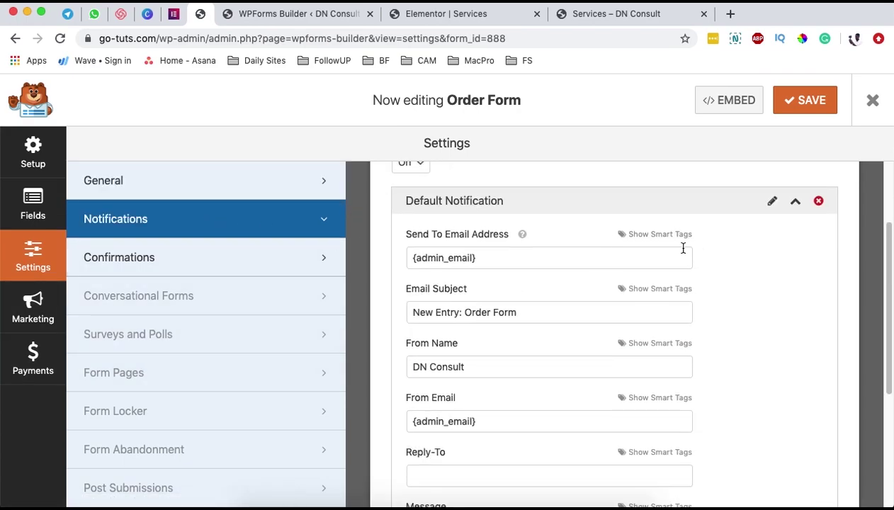
{"action": "scroll", "coordinate": [654, 250], "scroll_direction": "up", "scroll_amount": 1}
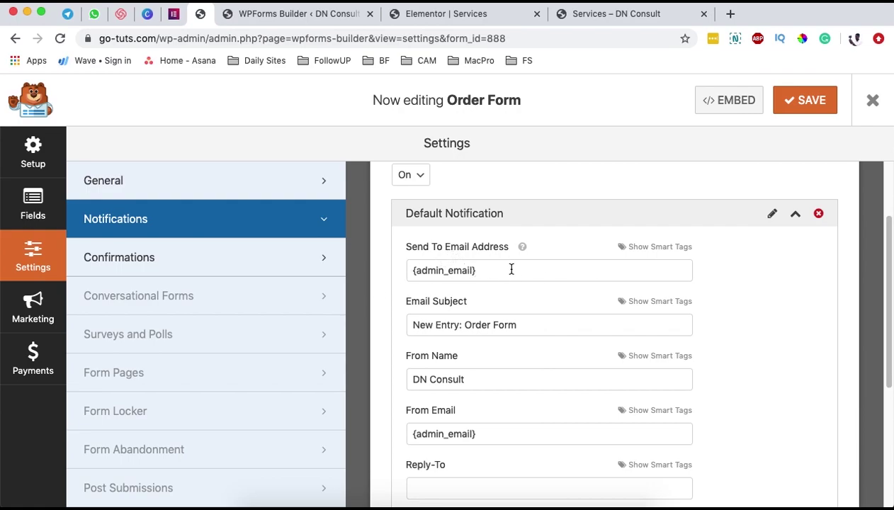
{"action": "scroll", "coordinate": [514, 267], "scroll_direction": "up", "scroll_amount": 1}
{"action": "triple_click", "coordinate": [435, 289]}
{"action": "left_click", "coordinate": [485, 342]}
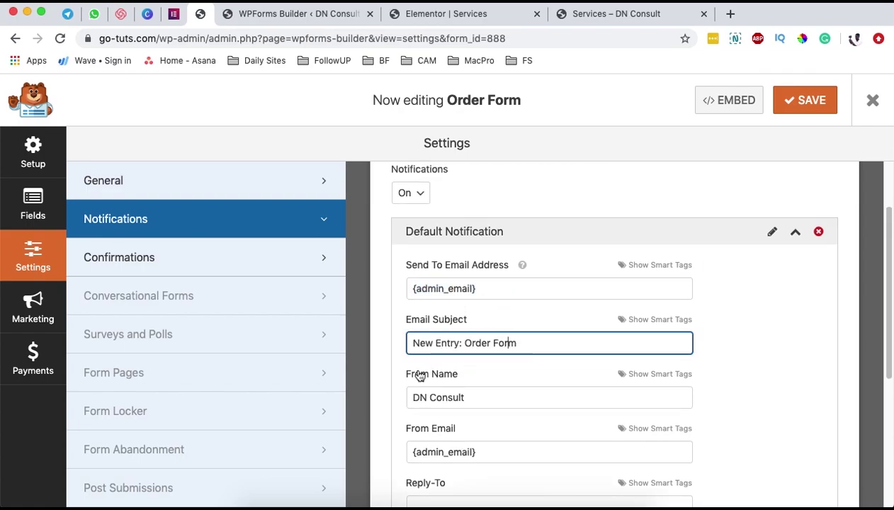
{"action": "left_click", "coordinate": [421, 343]}
{"action": "left_click_drag", "start_coordinate": [419, 397], "coordinate": [460, 461]}
- Set the Notifications dropdown to Off
{"action": "scroll", "coordinate": [460, 462], "scroll_direction": "down", "scroll_amount": 1}
{"action": "scroll", "coordinate": [447, 460], "scroll_direction": "up", "scroll_amount": 3}
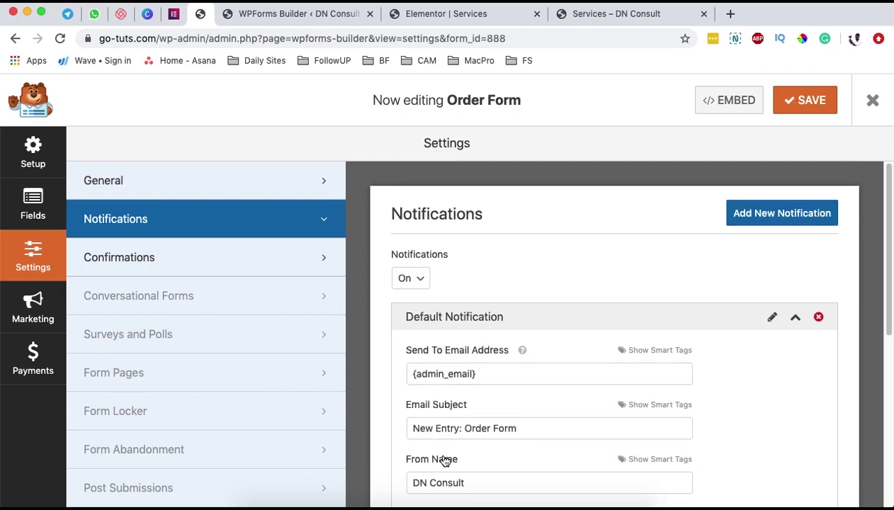
{"action": "left_click", "coordinate": [411, 282]}
{"action": "left_click", "coordinate": [407, 291]}
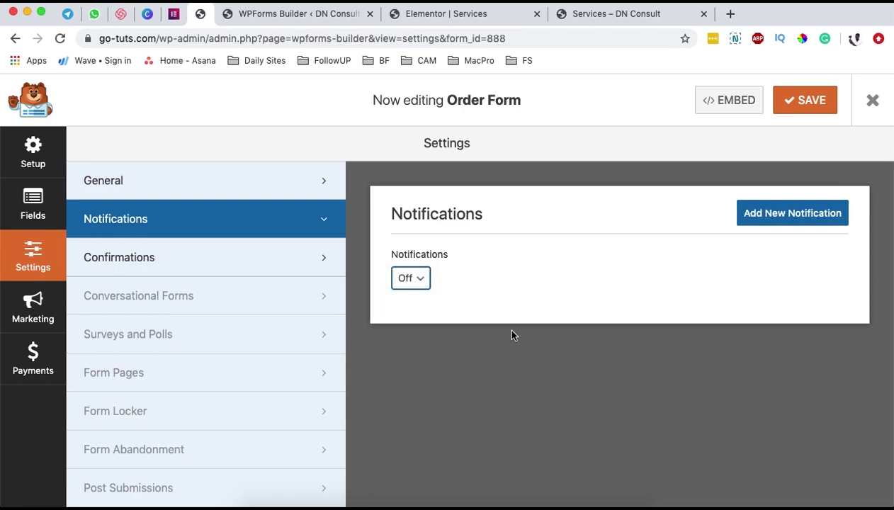
- In Confirmations, try the Page and Redirect types, then set Confirmation Type back to Message
{"action": "left_click", "coordinate": [201, 268]}
{"action": "scroll", "coordinate": [648, 345], "scroll_direction": "down", "scroll_amount": 1}
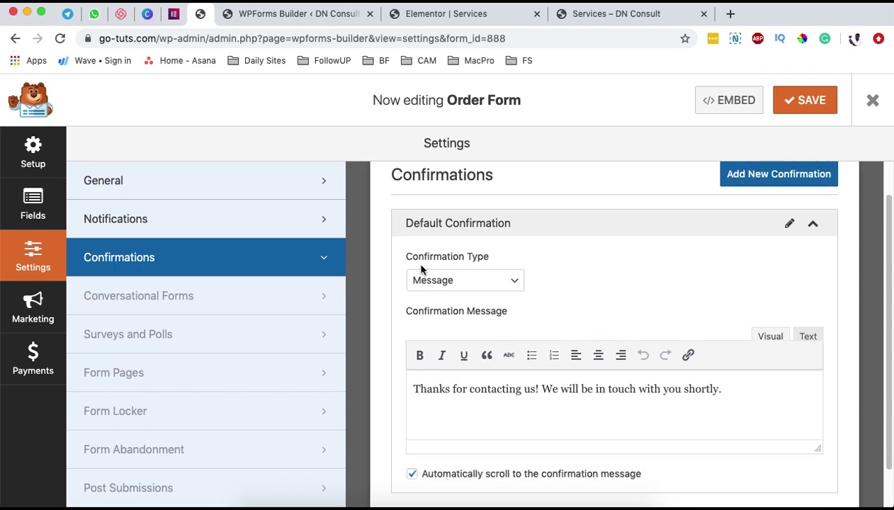
{"action": "left_click", "coordinate": [516, 281]}
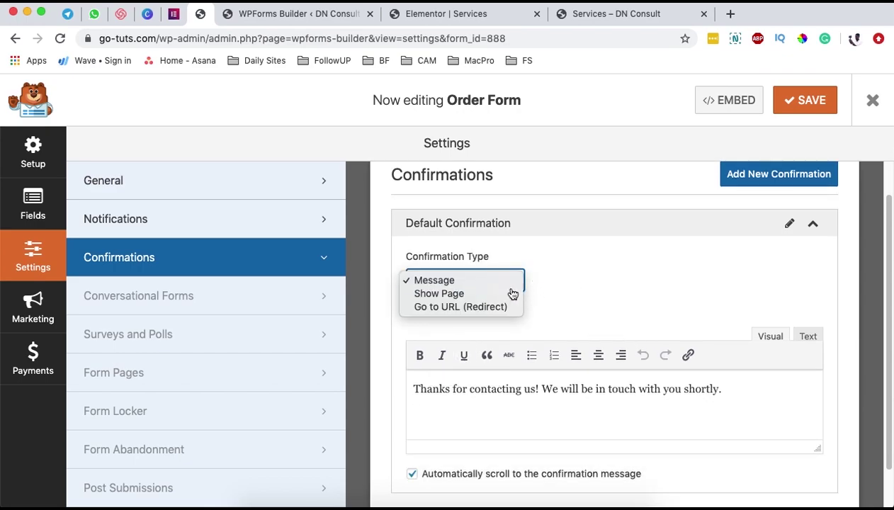
{"action": "left_click", "coordinate": [446, 293]}
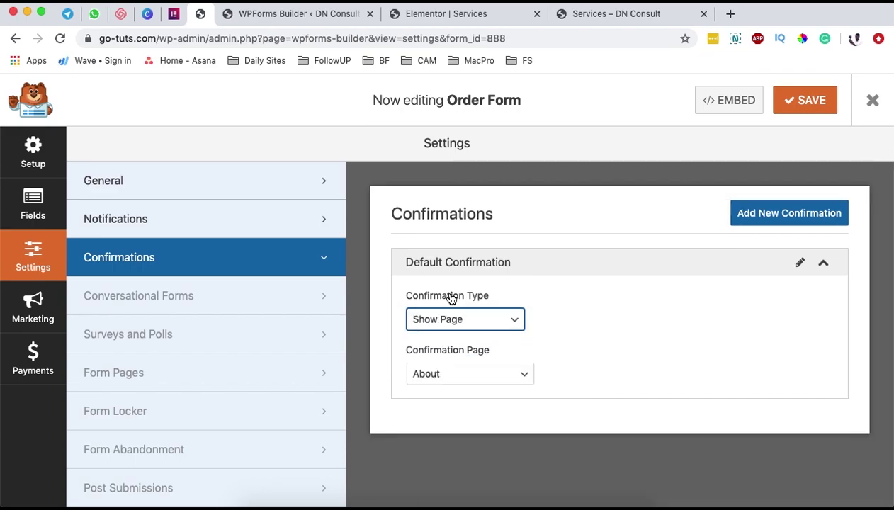
{"action": "left_click", "coordinate": [466, 374]}
{"action": "scroll", "coordinate": [470, 453], "scroll_direction": "down", "scroll_amount": 2}
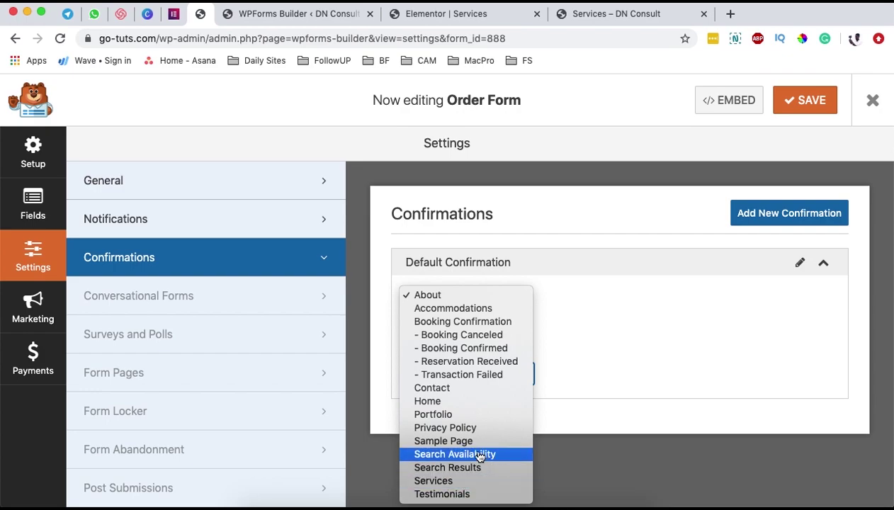
{"action": "left_click", "coordinate": [599, 336]}
{"action": "left_click", "coordinate": [470, 320]}
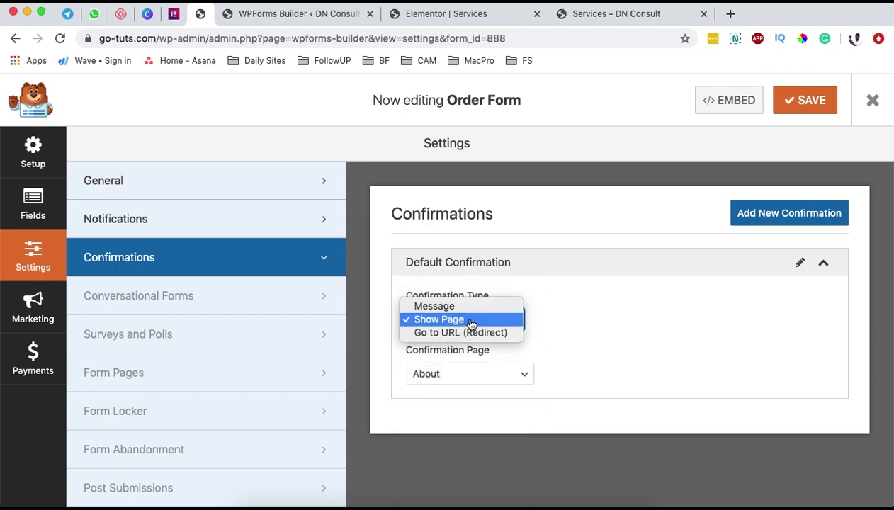
{"action": "left_click", "coordinate": [466, 333]}
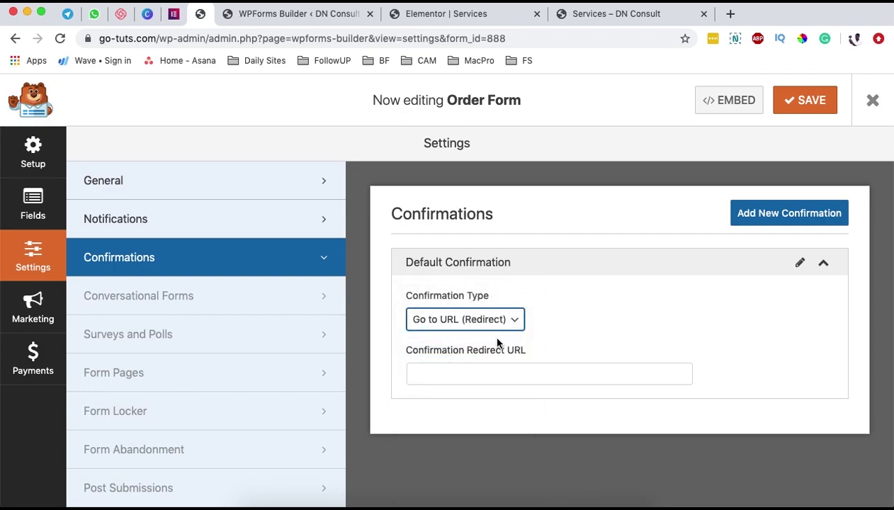
{"action": "left_click", "coordinate": [438, 380]}
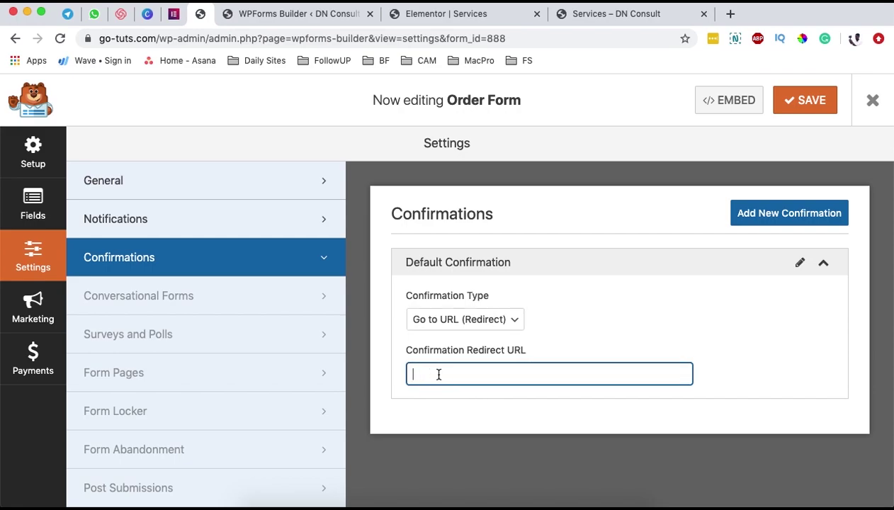
{"action": "left_click", "coordinate": [519, 321]}
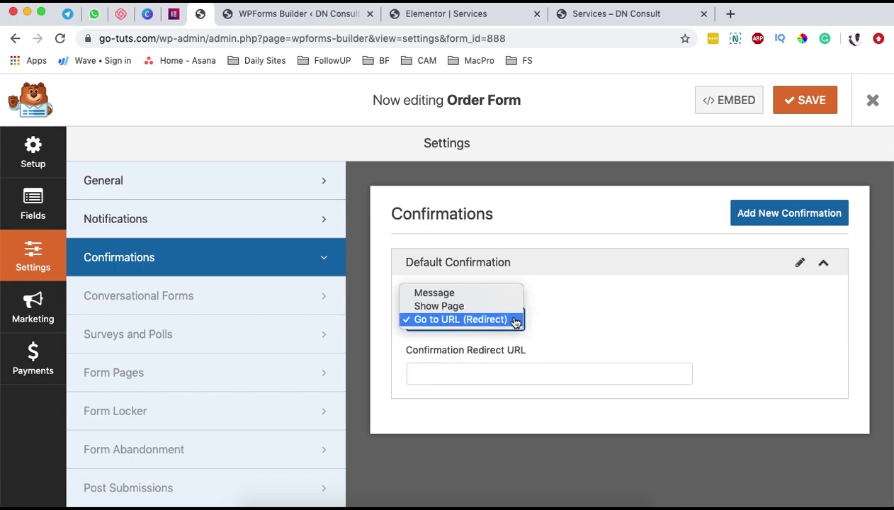
{"action": "left_click", "coordinate": [435, 291]}
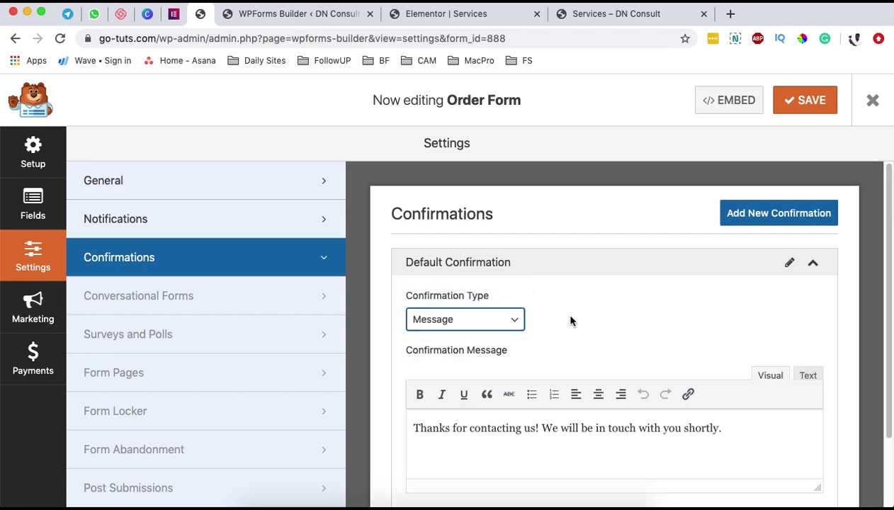
- Replace the confirmation message with 'Thanks for your payment. A comfirmation will be sent in soon.'
{"action": "triple_click", "coordinate": [419, 437]}
{"action": "left_click", "coordinate": [418, 430]}
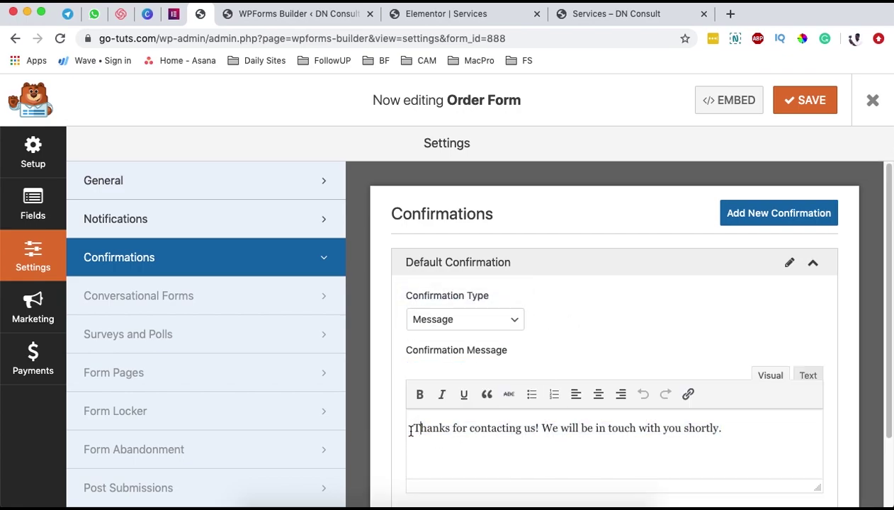
{"action": "left_click", "coordinate": [447, 428]}
{"action": "triple_click", "coordinate": [487, 428]}
{"action": "left_click", "coordinate": [487, 428]}
{"action": "double_click", "coordinate": [486, 427]}
{"action": "type", "text": "your payment. A comfir"}
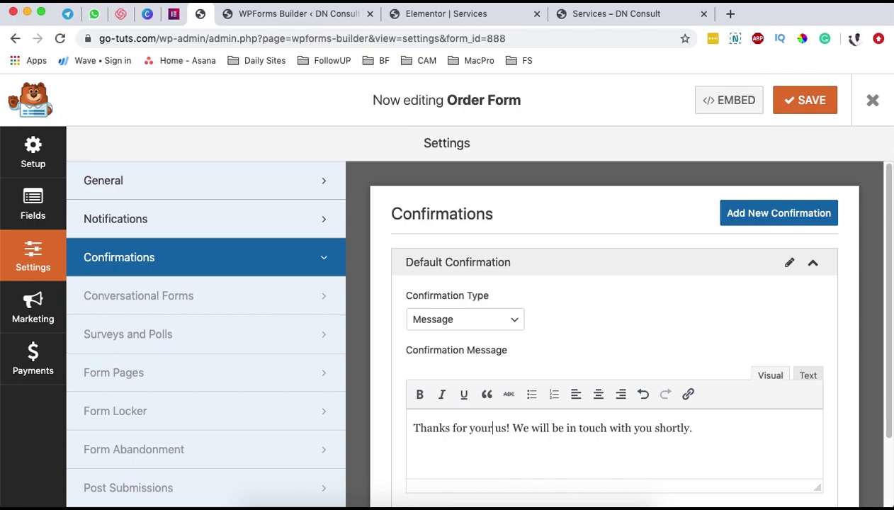
{"action": "type", "text": "mation will be sent "}
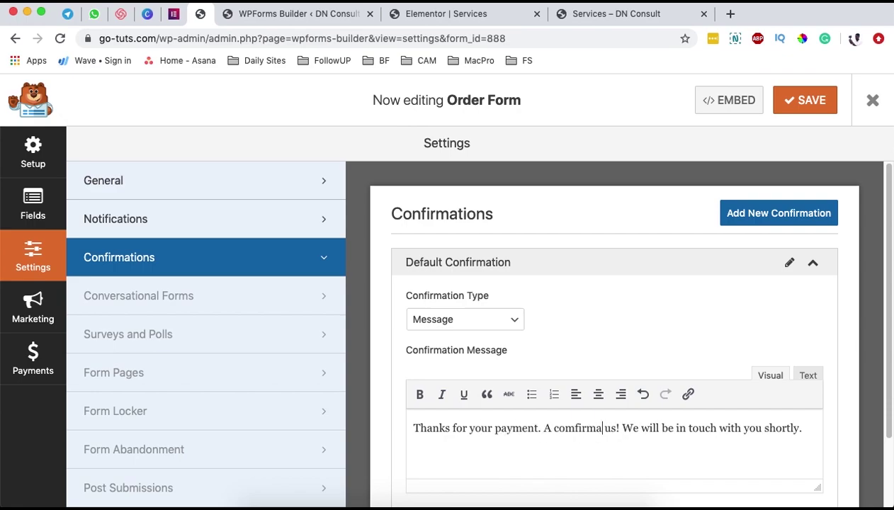
{"action": "type", "text": "in soon."}
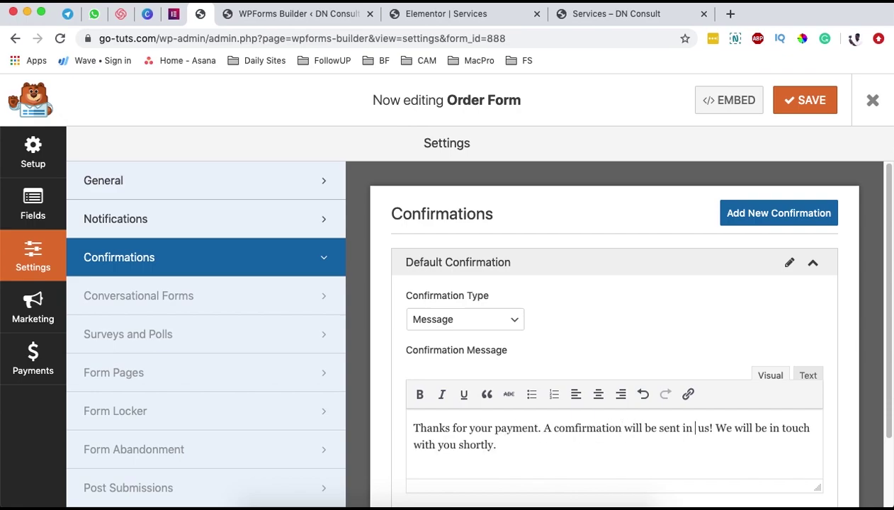
{"action": "key", "text": "shift+super+Down"}
{"action": "key", "text": "BackSpace"}
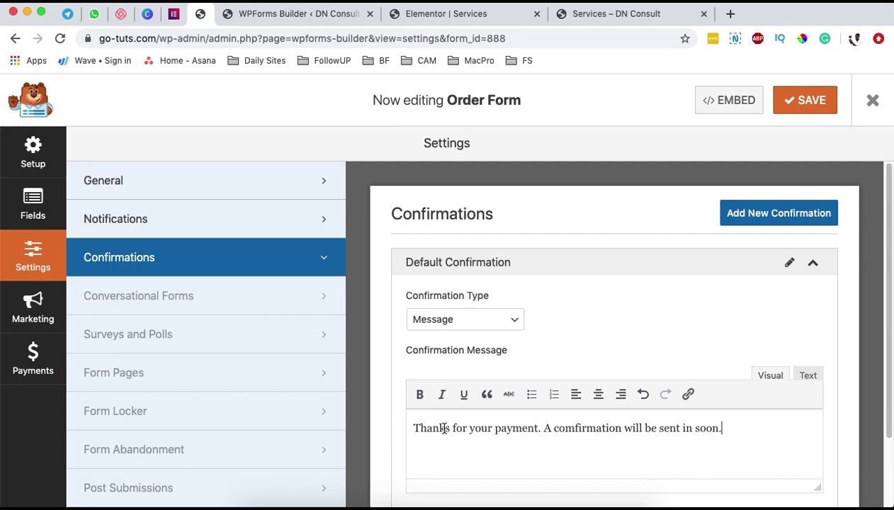
{"action": "scroll", "coordinate": [444, 427], "scroll_direction": "down", "scroll_amount": 2}
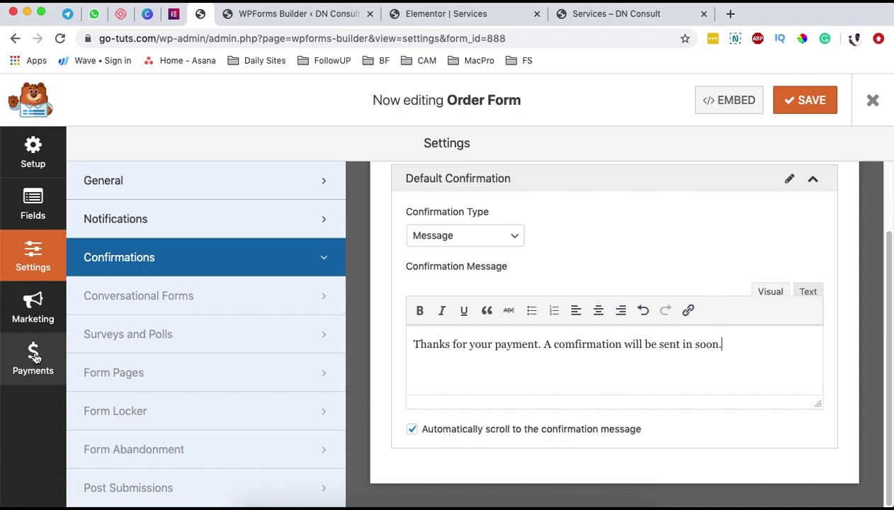
- Under Payments, install and activate PayPal Standard, save and refresh, then open its settings
{"action": "left_click", "coordinate": [34, 358]}
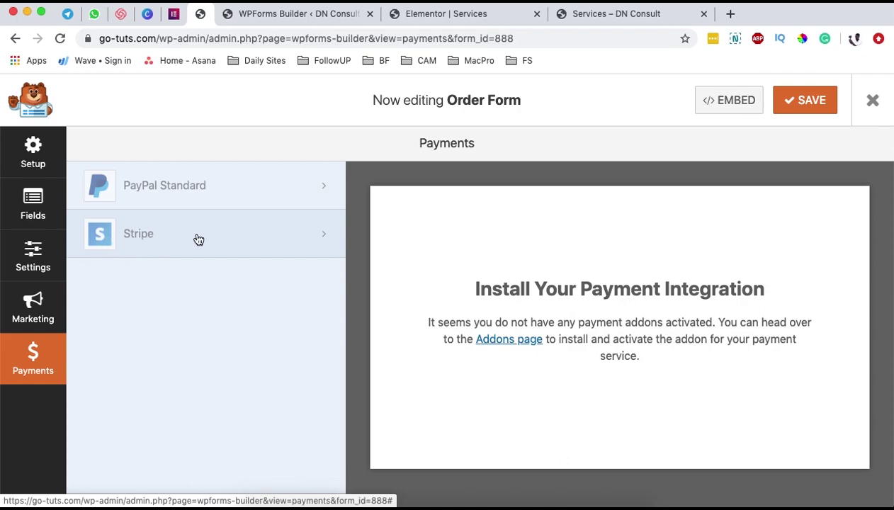
{"action": "left_click", "coordinate": [194, 191]}
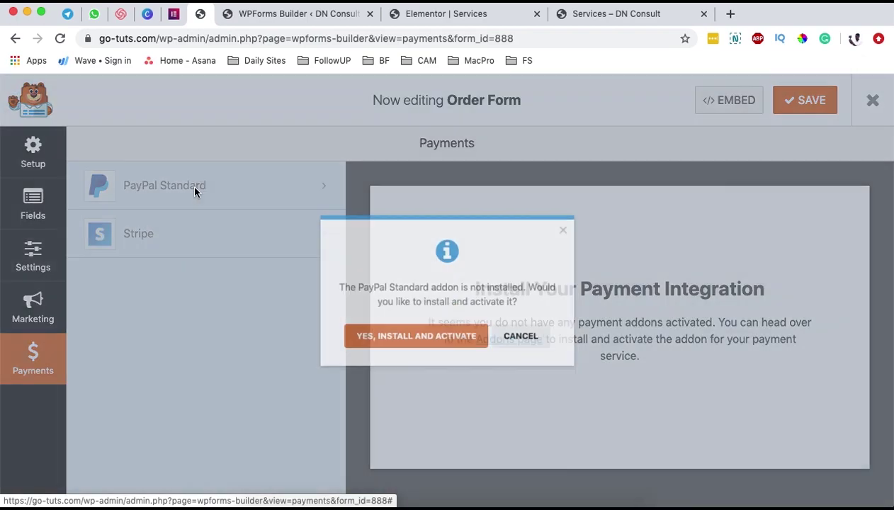
{"action": "left_click", "coordinate": [406, 347]}
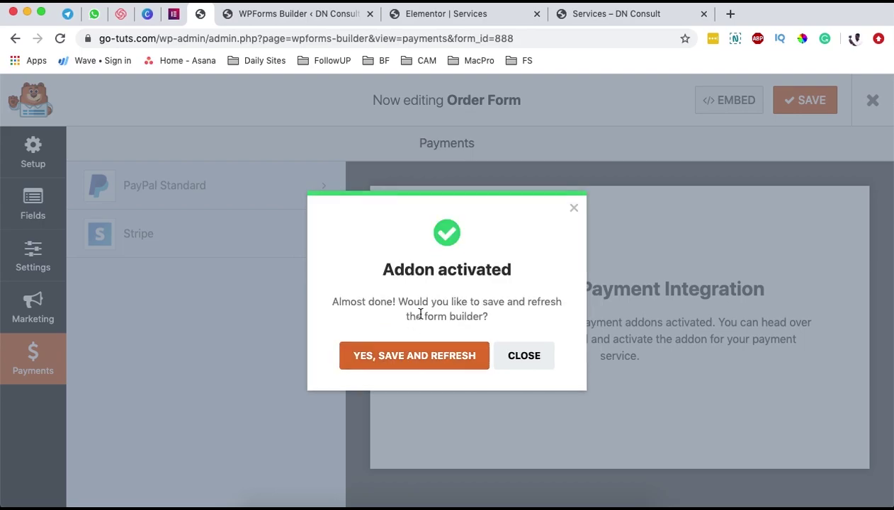
{"action": "left_click", "coordinate": [407, 360]}
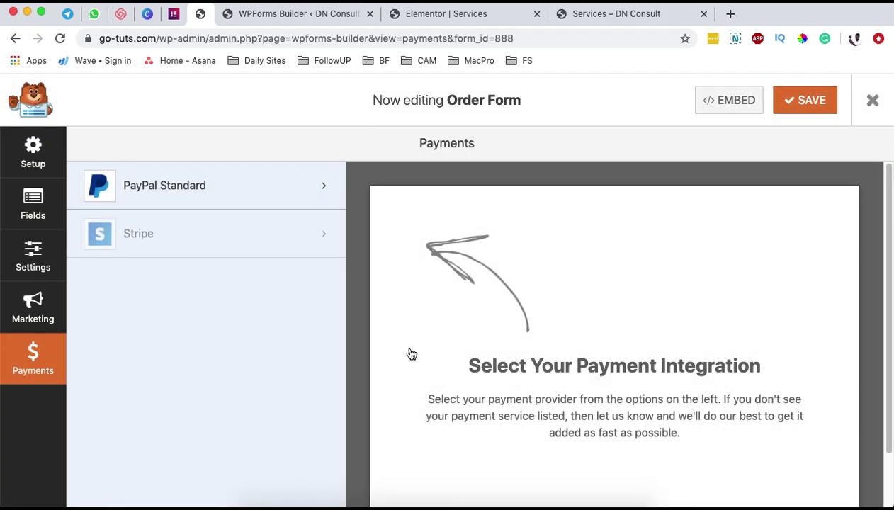
{"action": "left_click", "coordinate": [209, 188]}
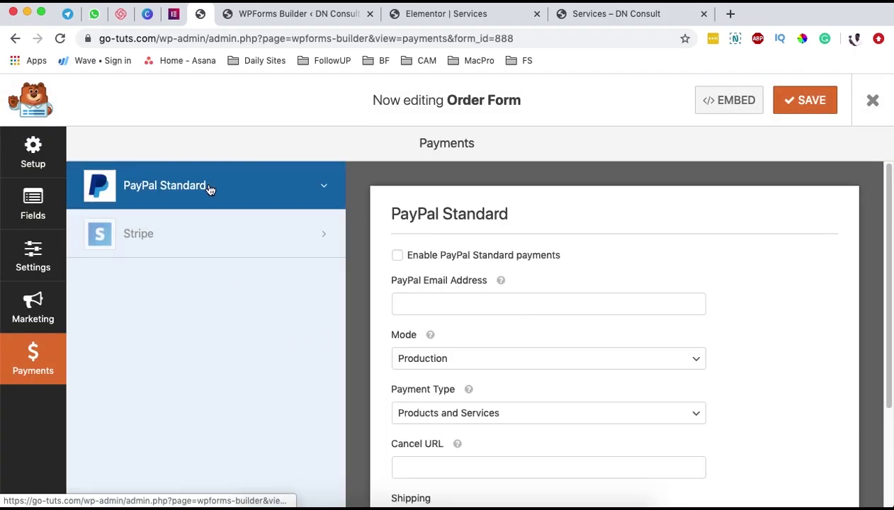
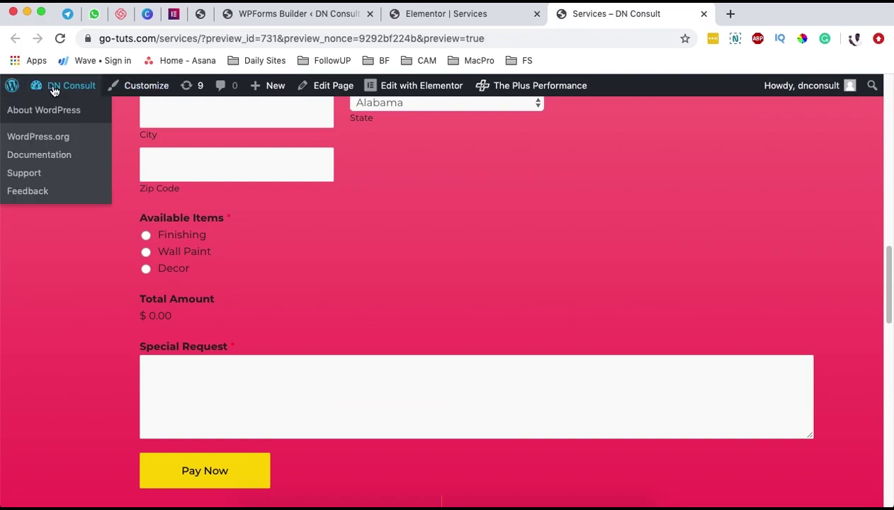
- Confirm WPForms PayPal Standard is active in the Plugins list, then return to the form builder
{"action": "left_click", "coordinate": [74, 114], "text": "super"}
{"action": "left_click", "coordinate": [74, 113]}
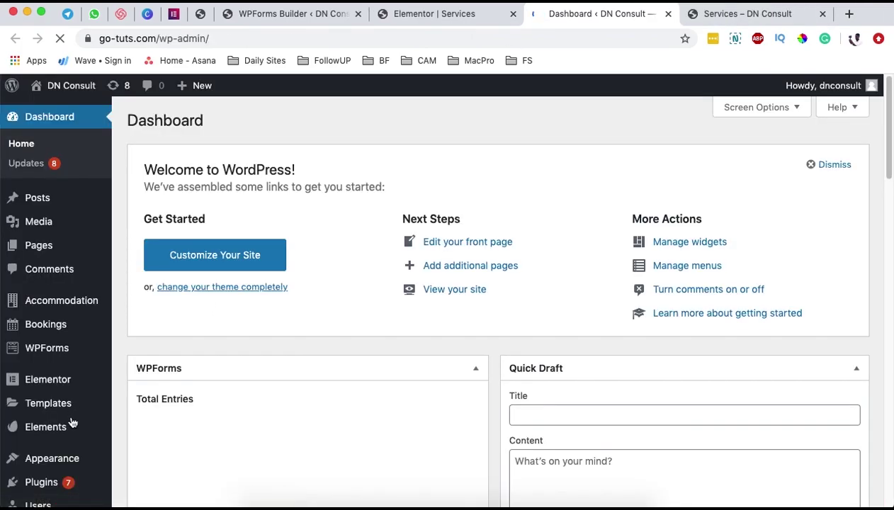
{"action": "scroll", "coordinate": [74, 413], "scroll_direction": "down", "scroll_amount": 3}
{"action": "left_click", "coordinate": [41, 414]}
{"action": "scroll", "coordinate": [495, 369], "scroll_direction": "down", "scroll_amount": 15}
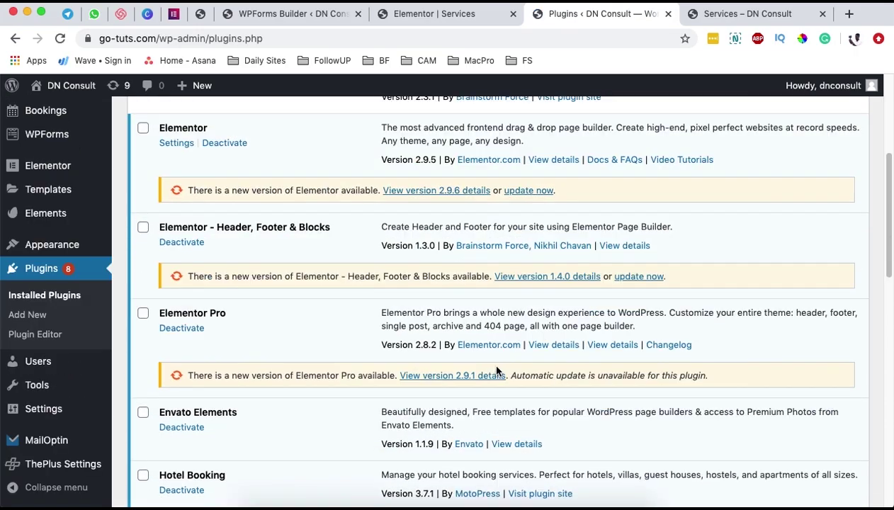
{"action": "scroll", "coordinate": [498, 370], "scroll_direction": "down", "scroll_amount": 6}
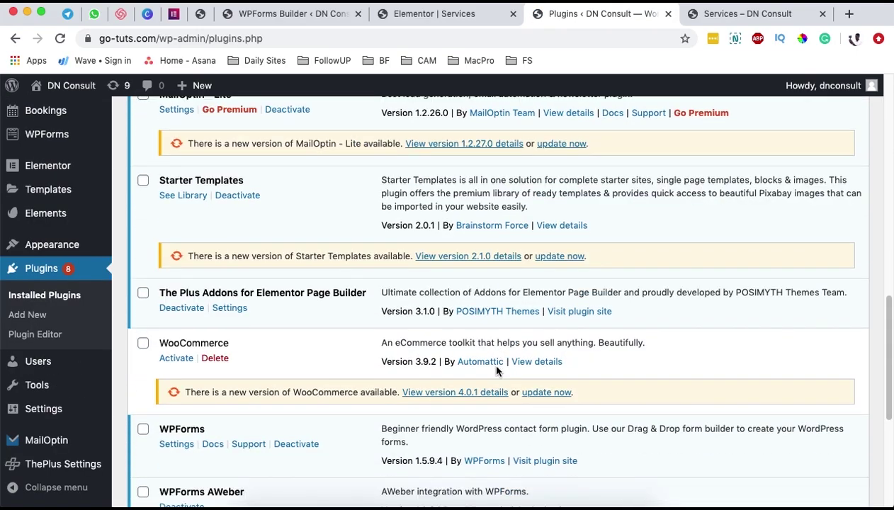
{"action": "left_click_drag", "start_coordinate": [166, 439], "coordinate": [283, 442]}
{"action": "left_click", "coordinate": [284, 442]}
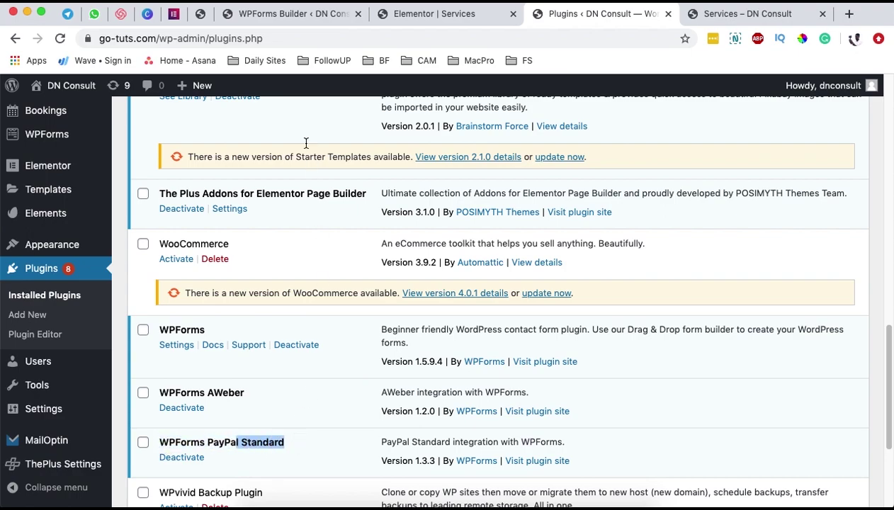
{"action": "left_click", "coordinate": [249, 14]}
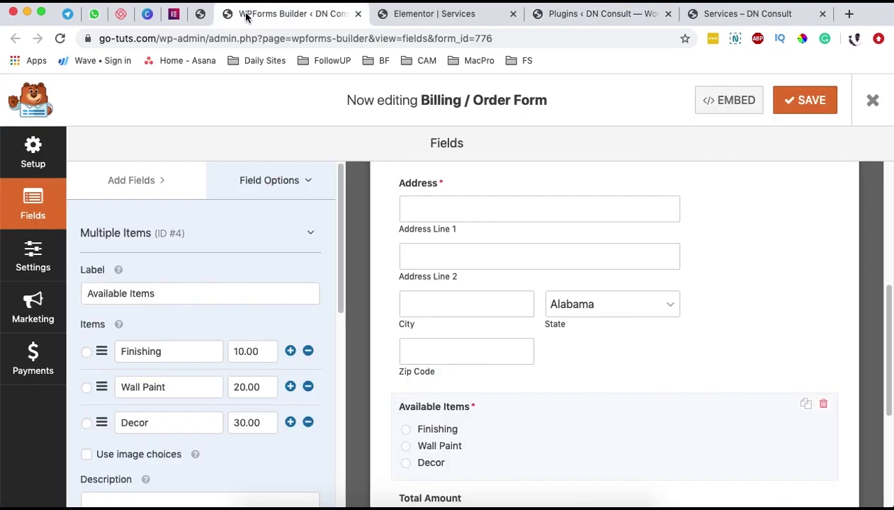
- Enter the PayPal account e-mail address in the Order Form's PayPal Standard payment settings
{"action": "left_click", "coordinate": [201, 14]}
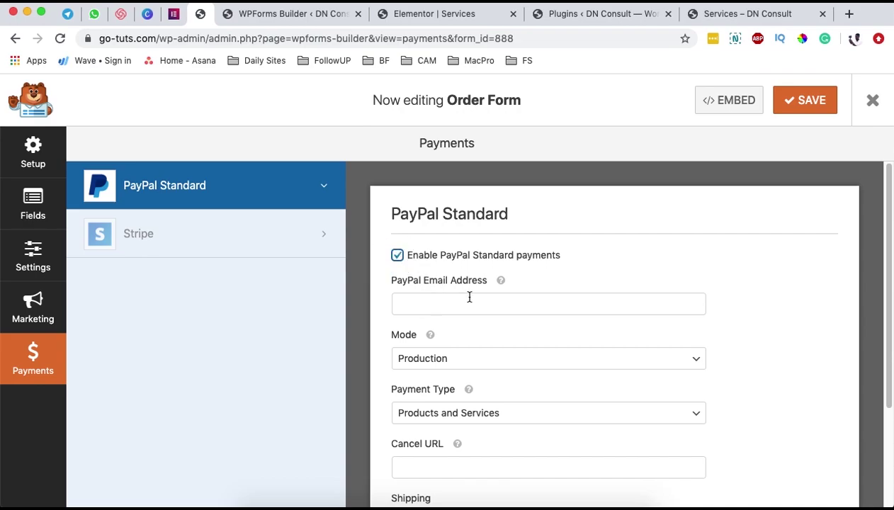
{"action": "mouse_move", "coordinate": [500, 280]}
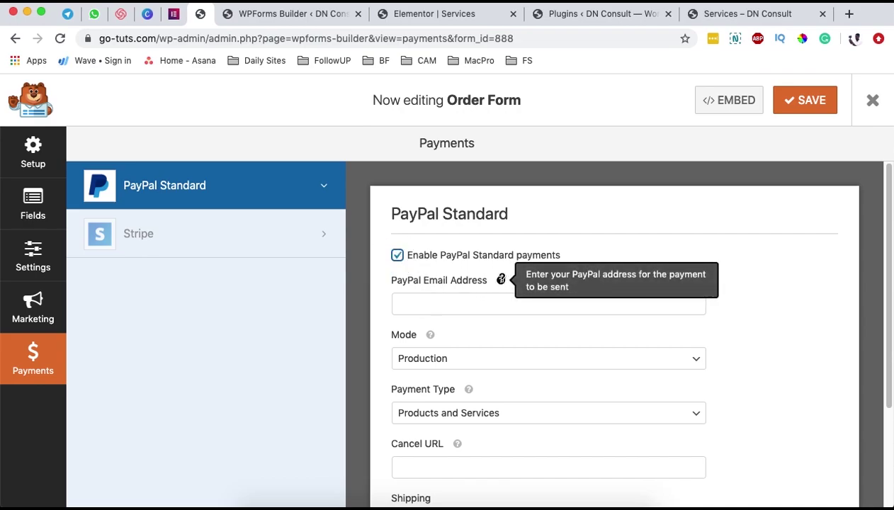
{"action": "left_click", "coordinate": [466, 298]}
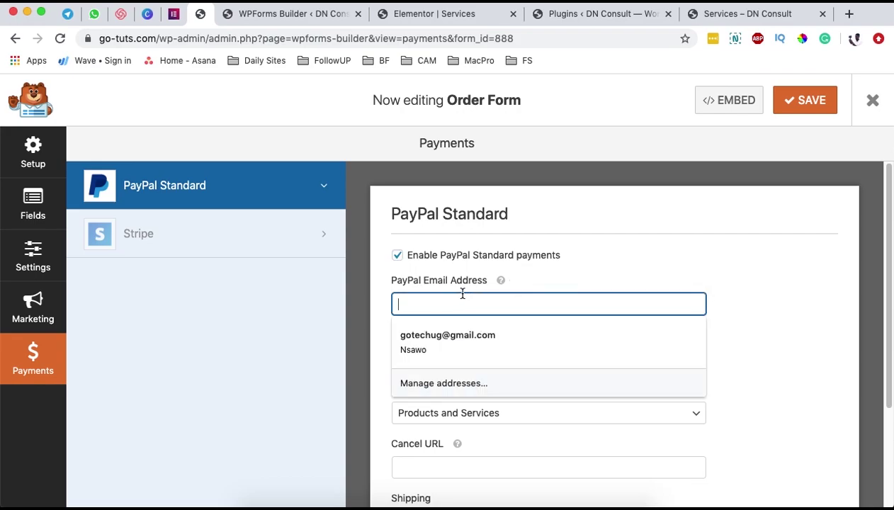
{"action": "left_click", "coordinate": [449, 343]}
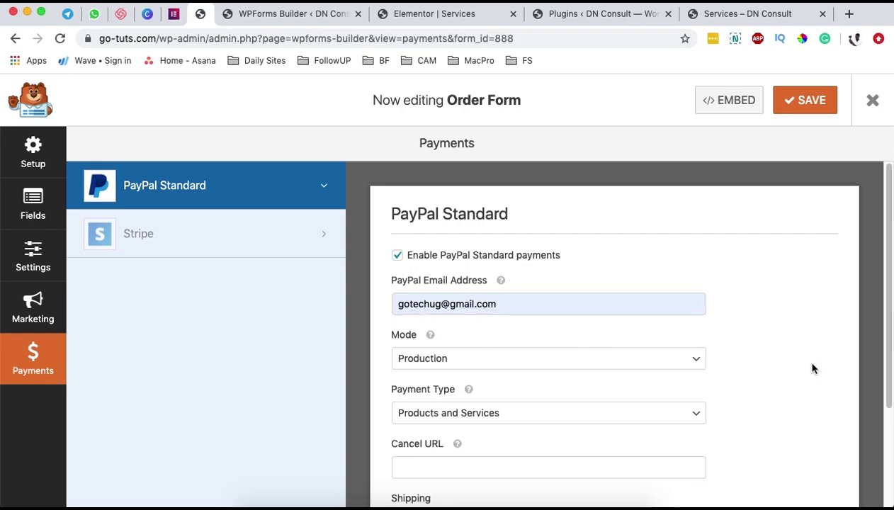
- Keep the PayPal payment Mode on Production after briefly choosing Test / Sandbox
{"action": "scroll", "coordinate": [812, 367], "scroll_direction": "down", "scroll_amount": 2}
{"action": "left_click", "coordinate": [433, 310]}
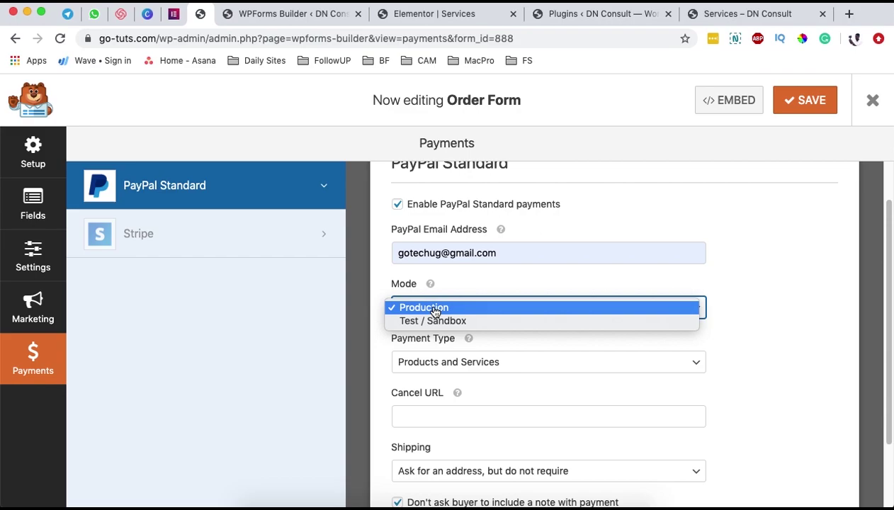
{"action": "left_click", "coordinate": [415, 322]}
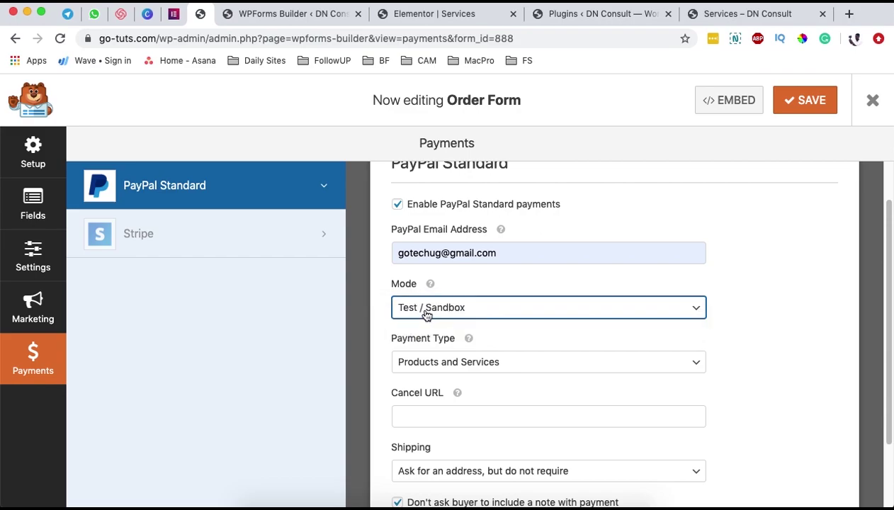
{"action": "left_click", "coordinate": [437, 310]}
{"action": "left_click", "coordinate": [417, 292]}
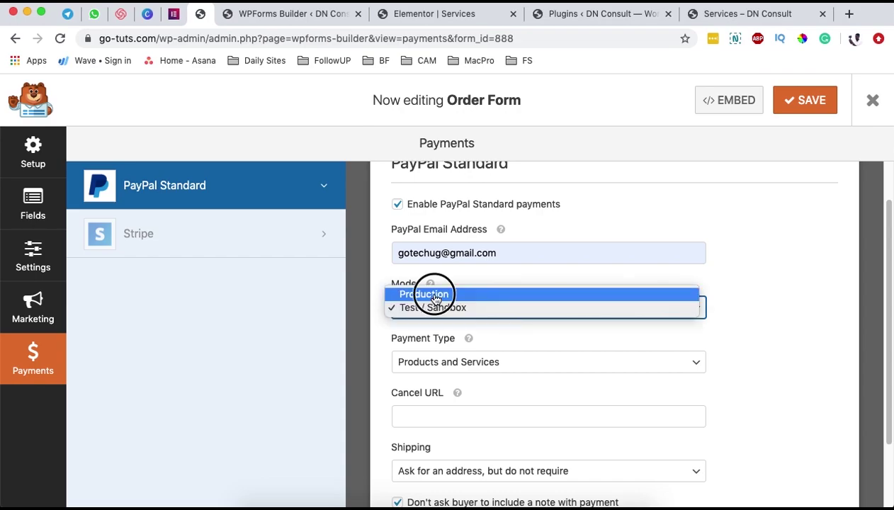
{"action": "left_click", "coordinate": [758, 366]}
{"action": "scroll", "coordinate": [740, 359], "scroll_direction": "down", "scroll_amount": 1}
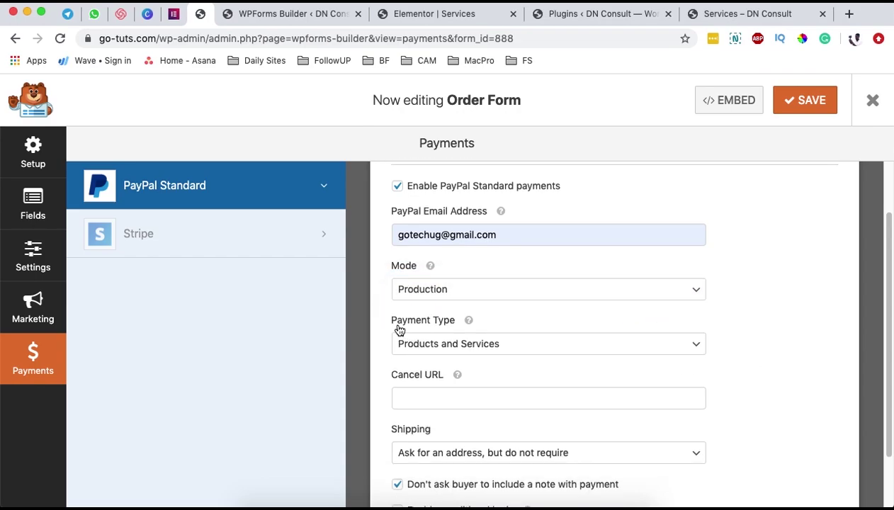
- Keep Products and Services as the payment type, then switch to the Services page preview
{"action": "left_click", "coordinate": [496, 344]}
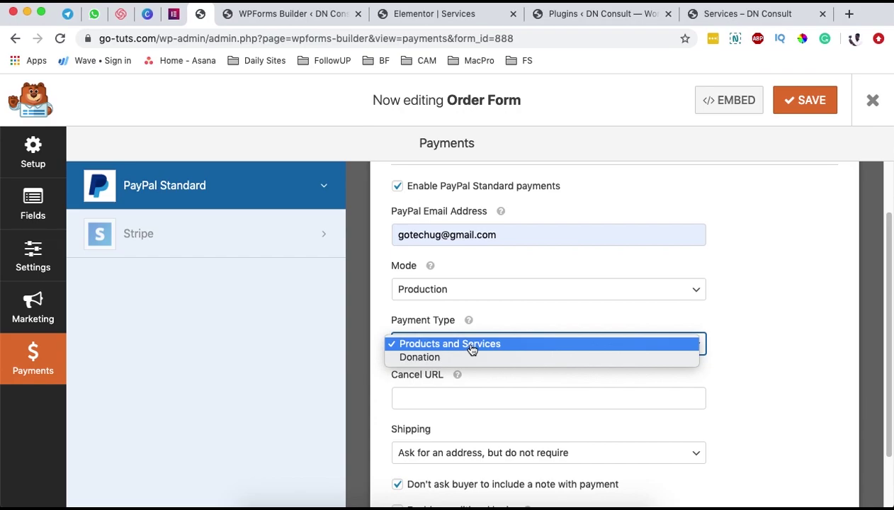
{"action": "left_click", "coordinate": [473, 344]}
{"action": "scroll", "coordinate": [686, 373], "scroll_direction": "down", "scroll_amount": 2}
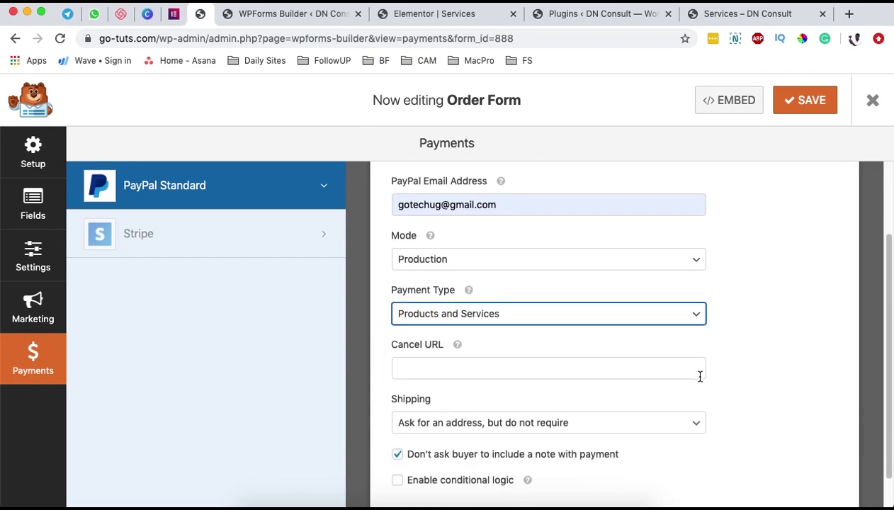
{"action": "left_click", "coordinate": [452, 353]}
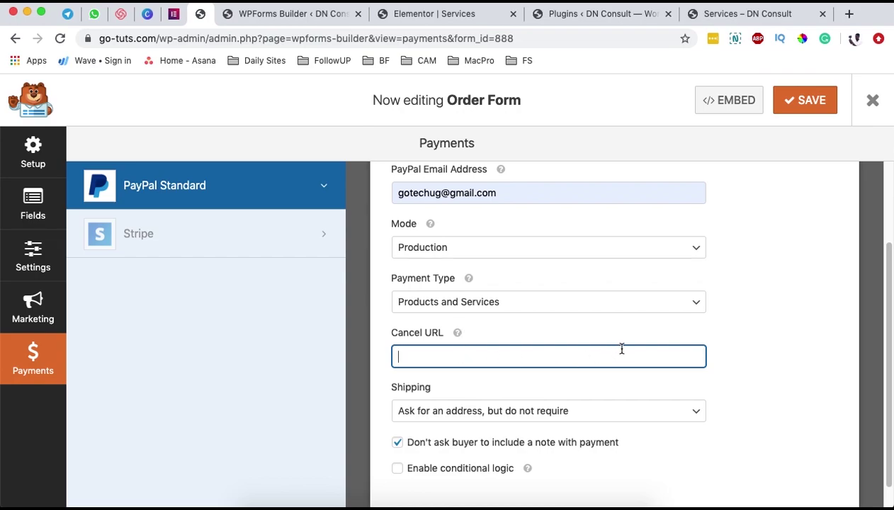
{"action": "left_click", "coordinate": [734, 16]}
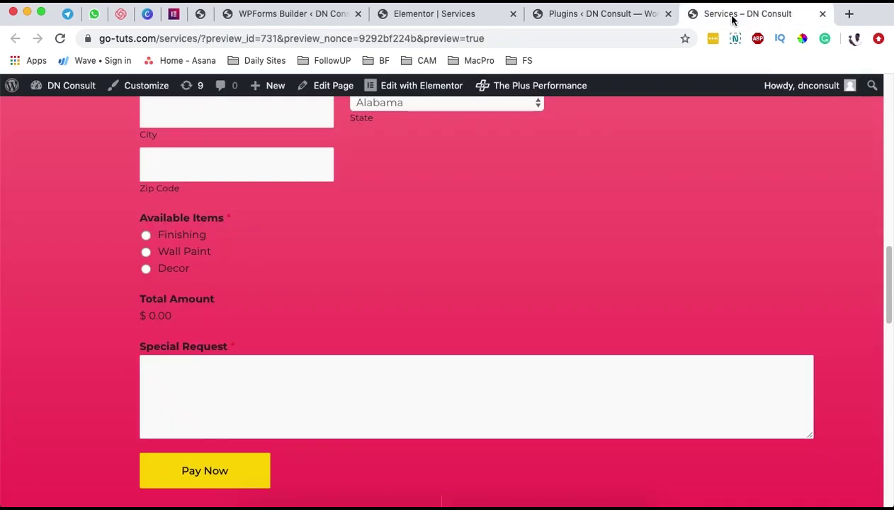
{"action": "left_click_drag", "start_coordinate": [196, 39], "coordinate": [80, 38]}
{"action": "key", "text": "super+c"}
{"action": "left_click", "coordinate": [249, 14]}
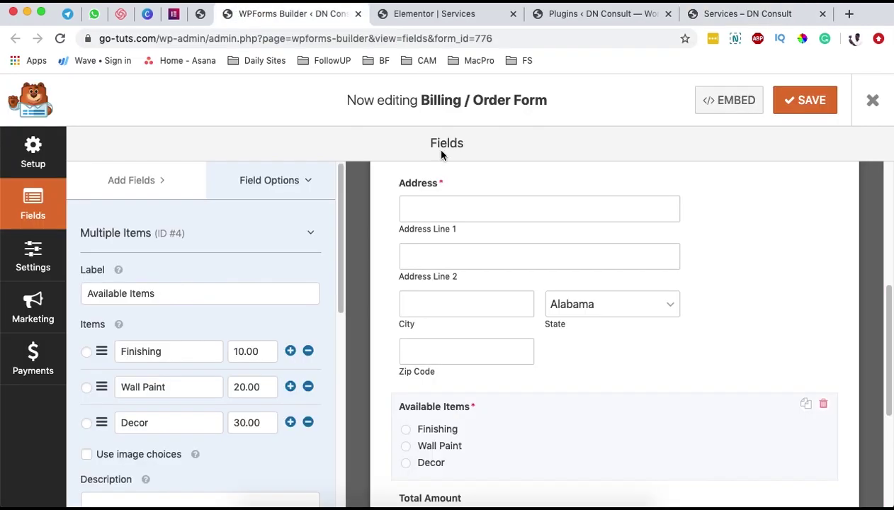
{"action": "left_click", "coordinate": [200, 15]}
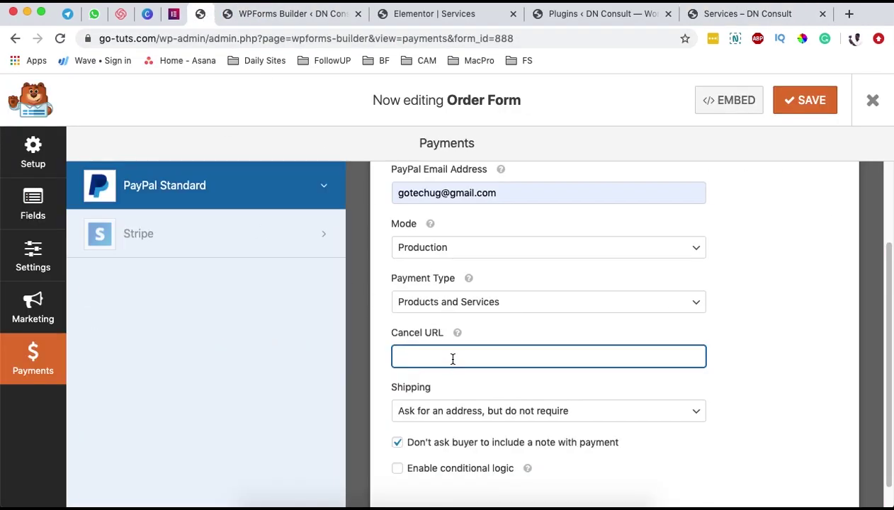
{"action": "key", "text": "super+v"}
{"action": "left_click", "coordinate": [765, 390]}
{"action": "scroll", "coordinate": [729, 388], "scroll_direction": "down", "scroll_amount": 1}
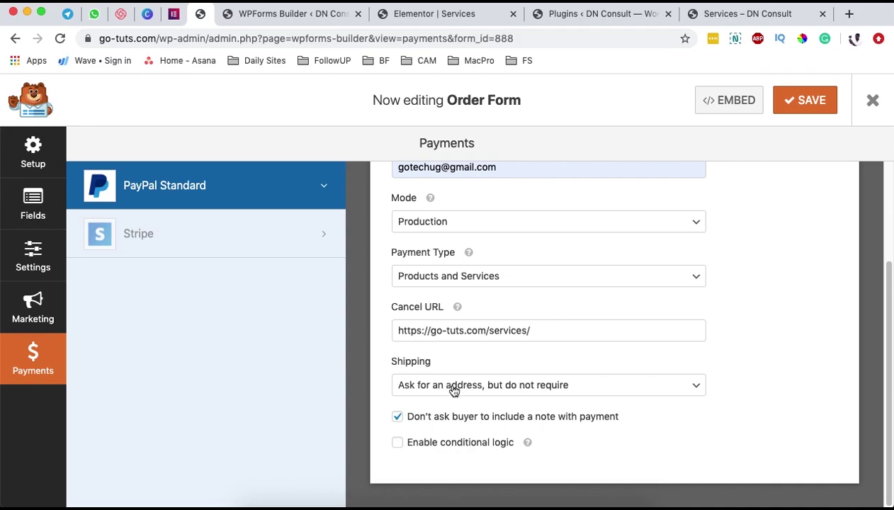
- Set Shipping to "Don't ask for an address" and save the Order Form
{"action": "left_click", "coordinate": [460, 388]}
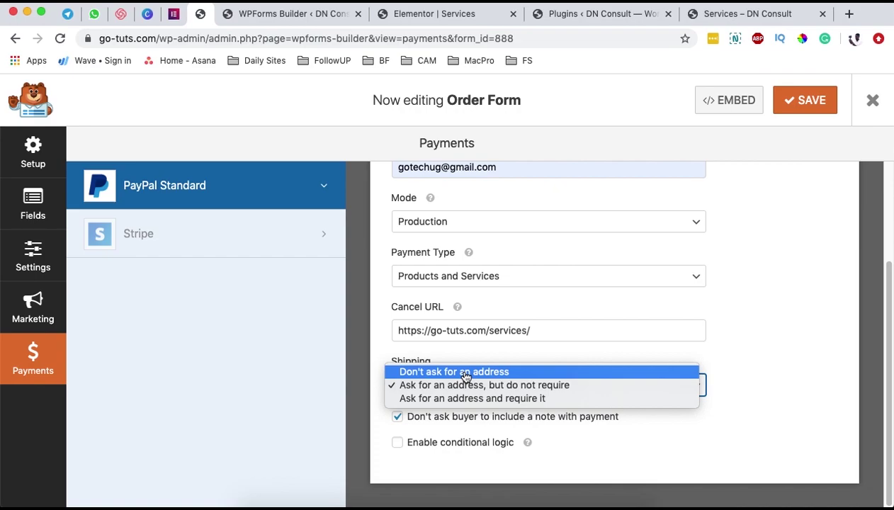
{"action": "left_click", "coordinate": [466, 374]}
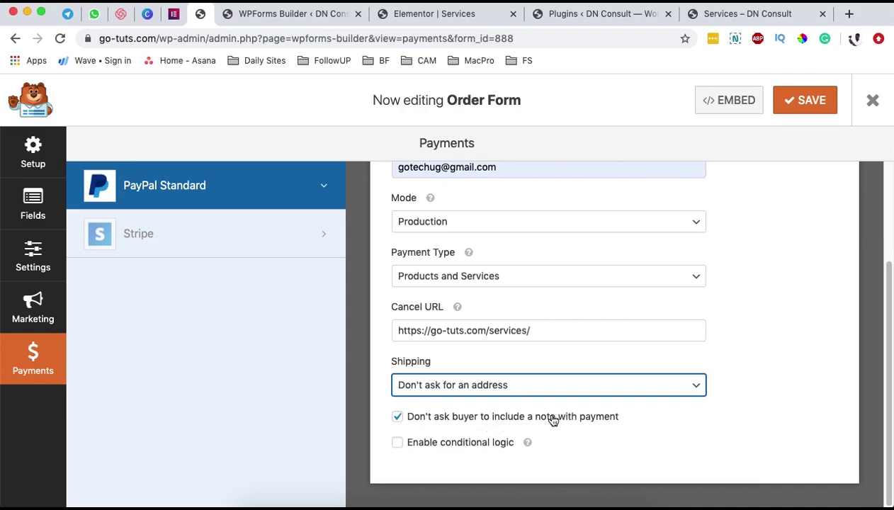
{"action": "scroll", "coordinate": [722, 371], "scroll_direction": "up", "scroll_amount": 1}
{"action": "scroll", "coordinate": [722, 370], "scroll_direction": "down", "scroll_amount": 1}
{"action": "left_click", "coordinate": [814, 114]}
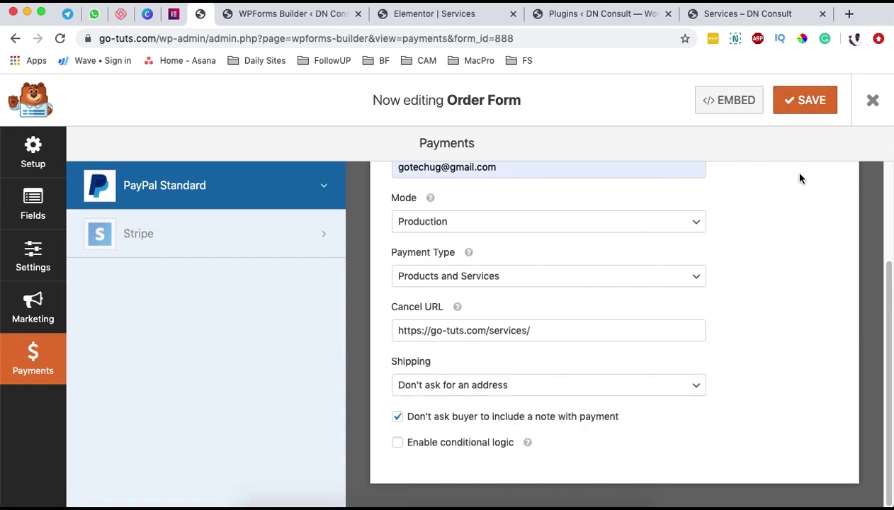
{"action": "scroll", "coordinate": [768, 245], "scroll_direction": "up", "scroll_amount": 5}
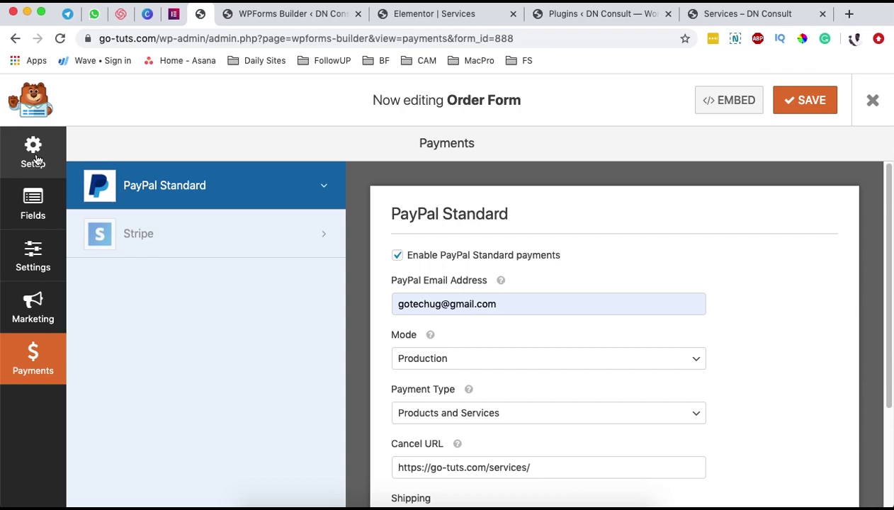
- Look over the Order Form's setup and fields, then bring up its embed shortcode dialog
{"action": "left_click", "coordinate": [32, 152]}
{"action": "left_click", "coordinate": [51, 220]}
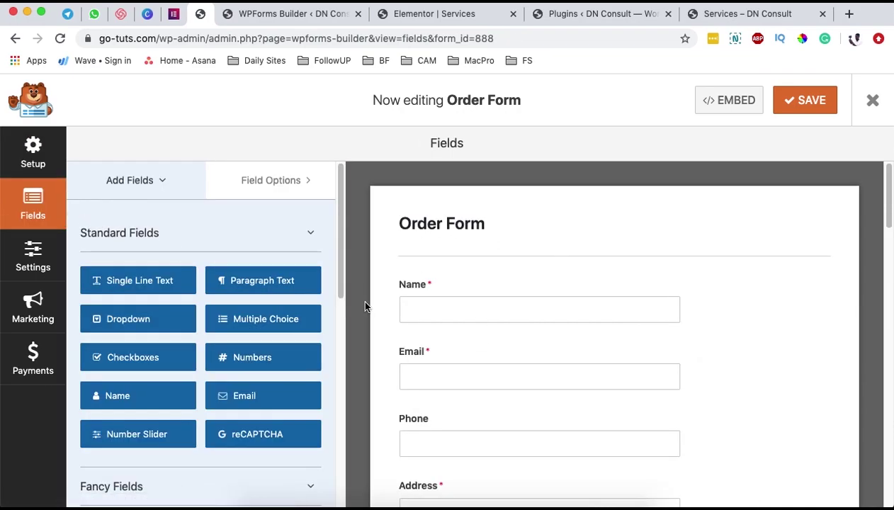
{"action": "scroll", "coordinate": [601, 325], "scroll_direction": "down", "scroll_amount": 5}
{"action": "scroll", "coordinate": [585, 314], "scroll_direction": "down", "scroll_amount": 20}
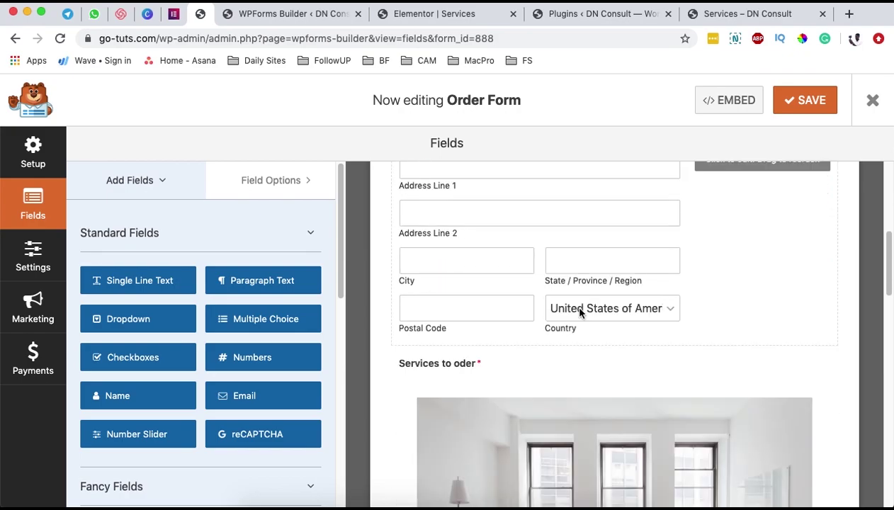
{"action": "scroll", "coordinate": [577, 306], "scroll_direction": "down", "scroll_amount": 9}
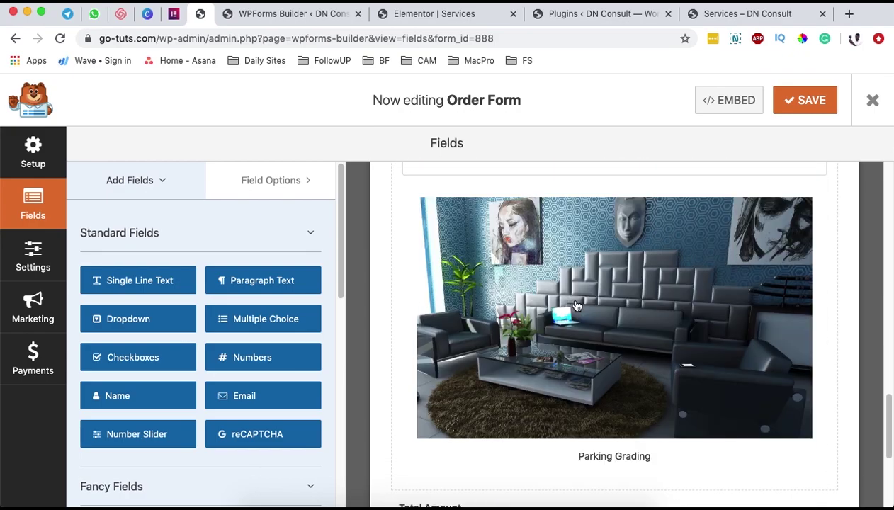
{"action": "scroll", "coordinate": [577, 306], "scroll_direction": "down", "scroll_amount": 2}
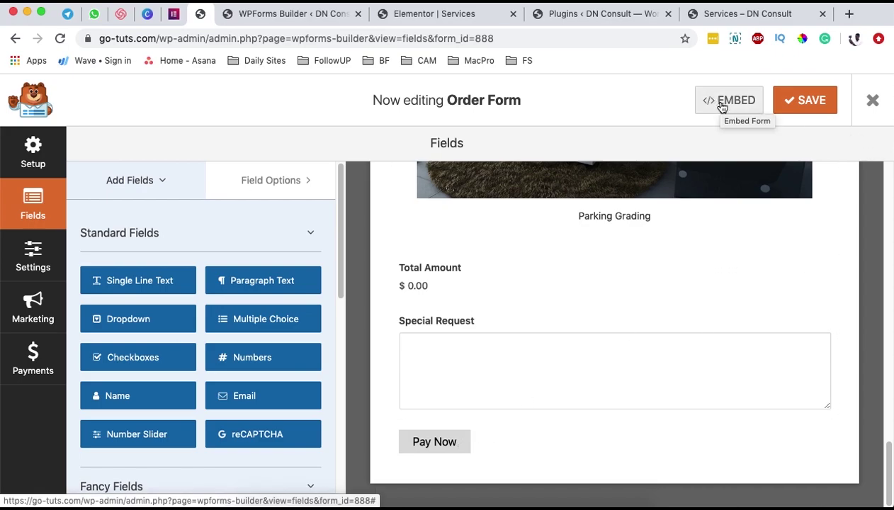
{"action": "left_click", "coordinate": [721, 106]}
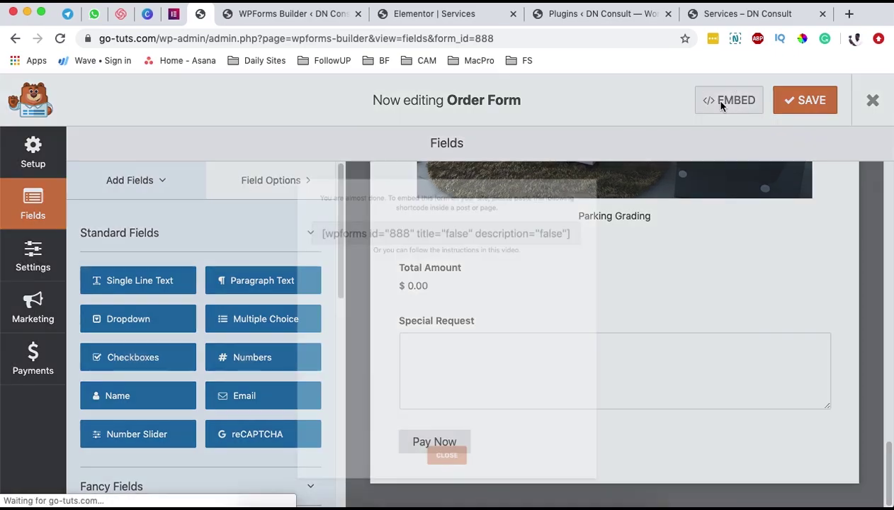
- Copy the [wpforms id="888"] shortcode and exit the builder to the All Forms overview
{"action": "left_click", "coordinate": [468, 188]}
{"action": "key", "text": "super+c"}
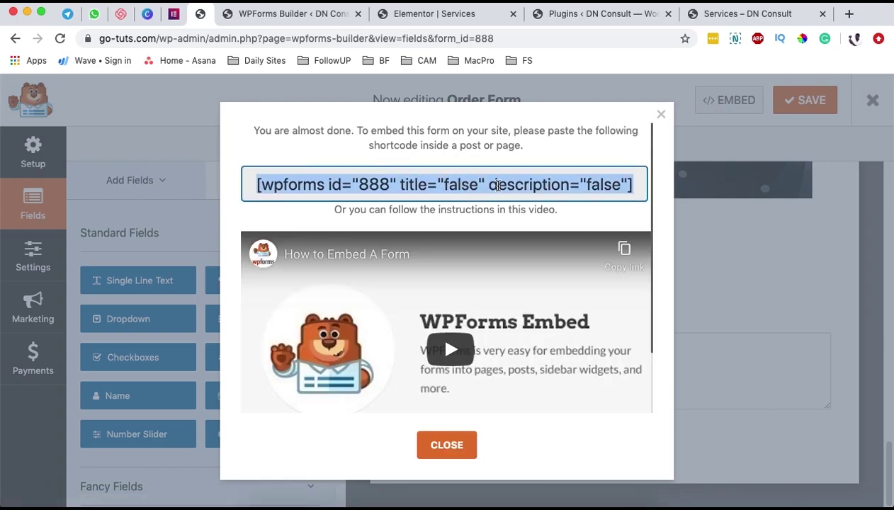
{"action": "left_click", "coordinate": [661, 114]}
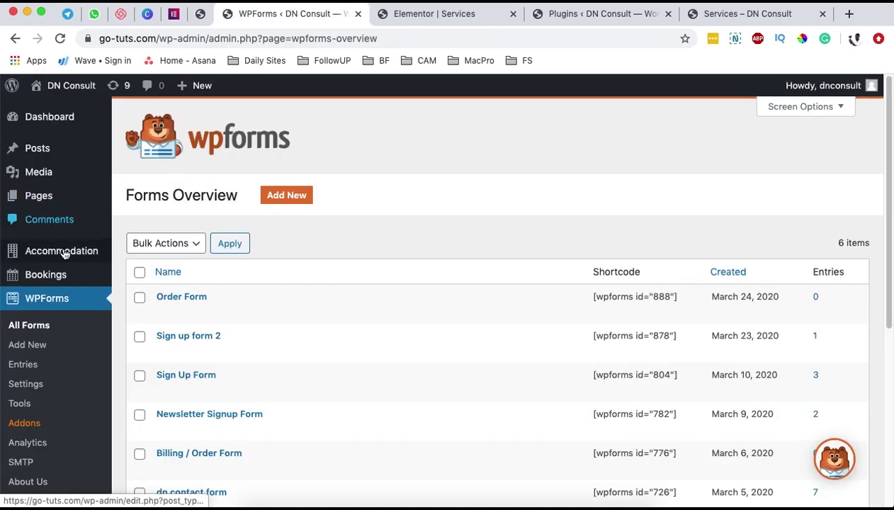
{"action": "mouse_move", "coordinate": [84, 201]}
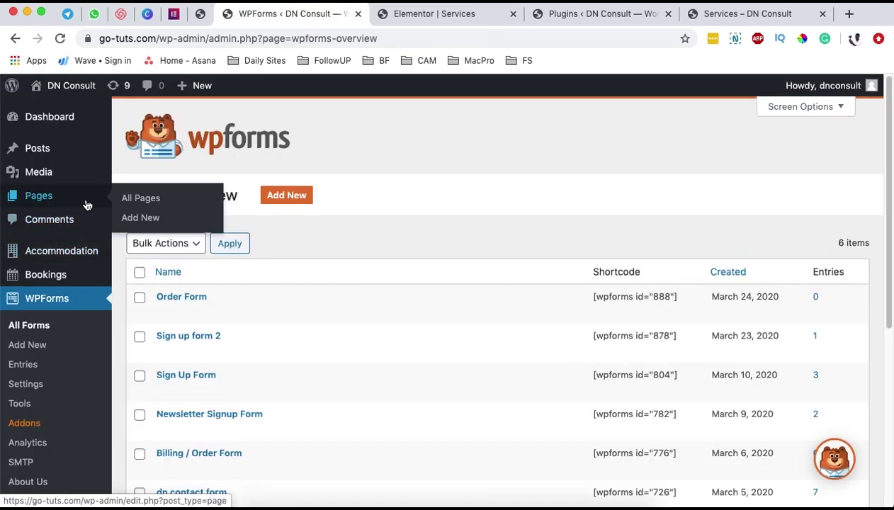
- Create a page titled 'Oder Form' with a Shortcode block holding the pasted [wpforms id="888"] shortcode
{"action": "left_click", "coordinate": [141, 219], "text": "super"}
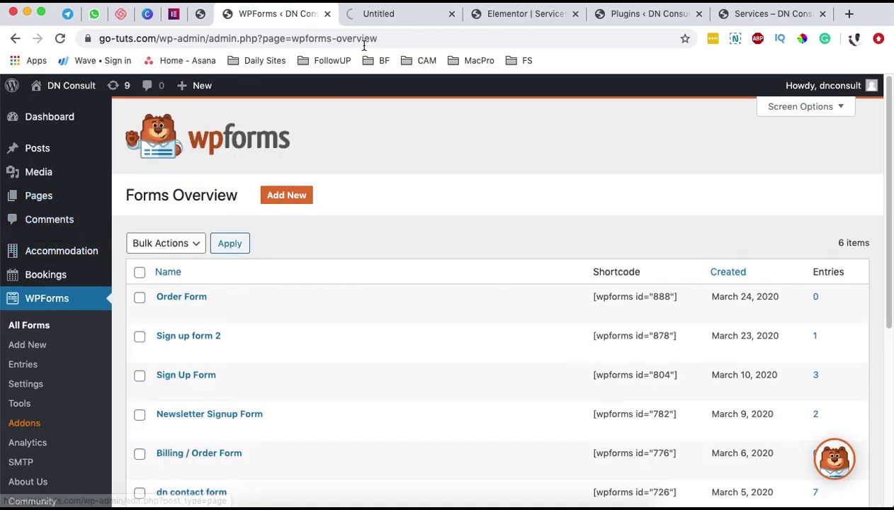
{"action": "left_click", "coordinate": [383, 14]}
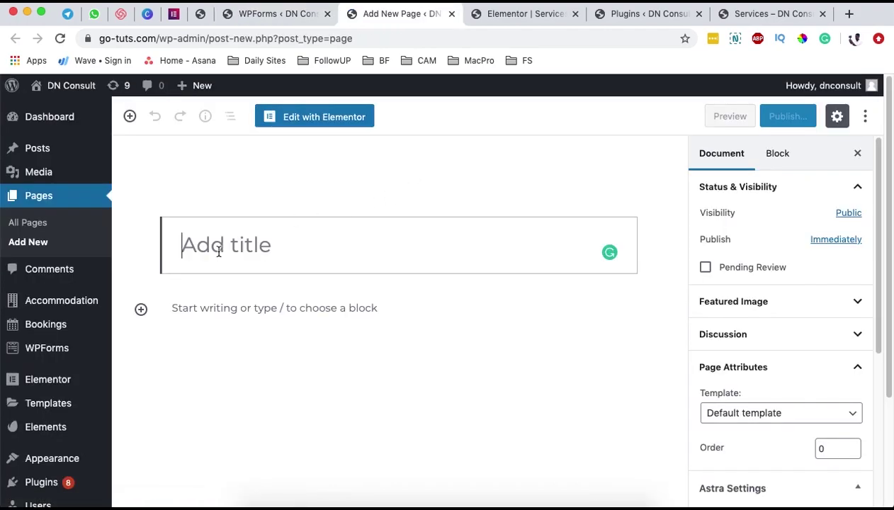
{"action": "type", "text": "Ode"}
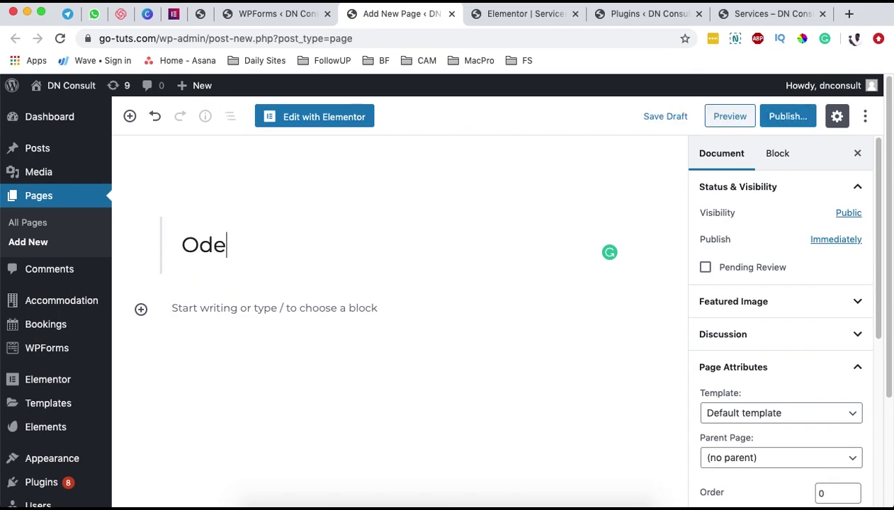
{"action": "type", "text": "r Form"}
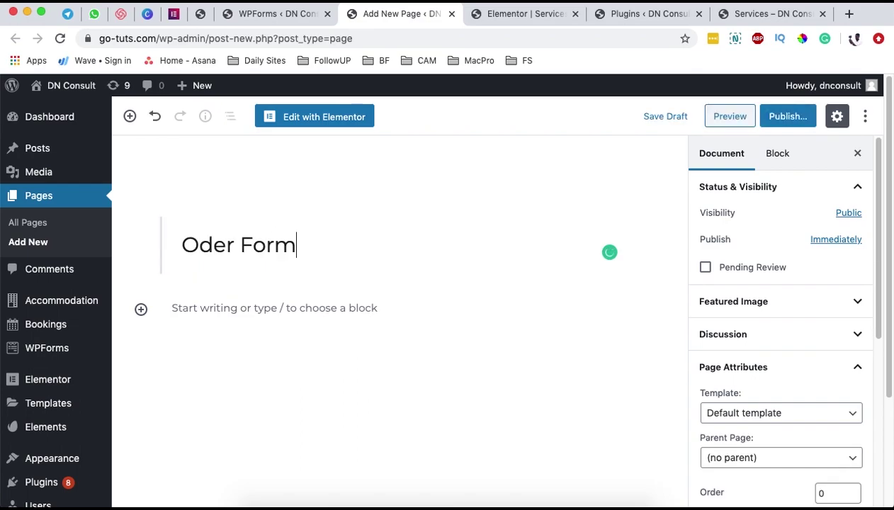
{"action": "left_click", "coordinate": [333, 319]}
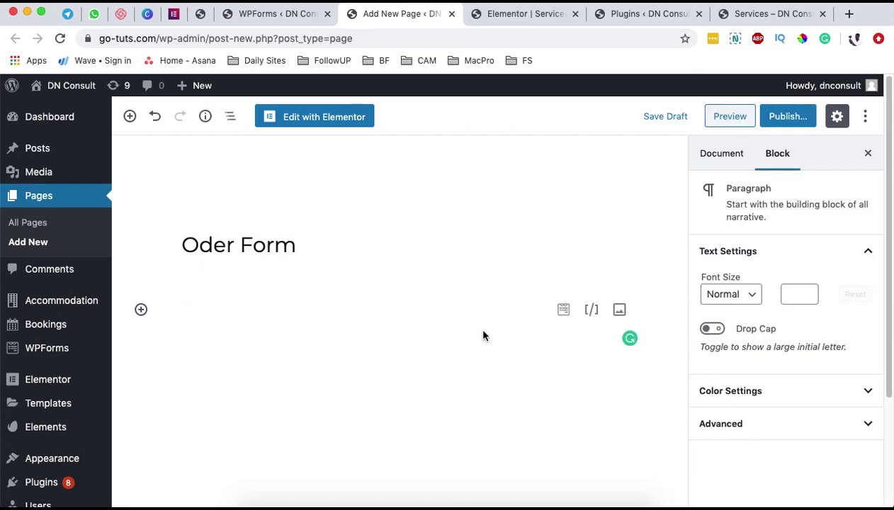
{"action": "left_click", "coordinate": [591, 309]}
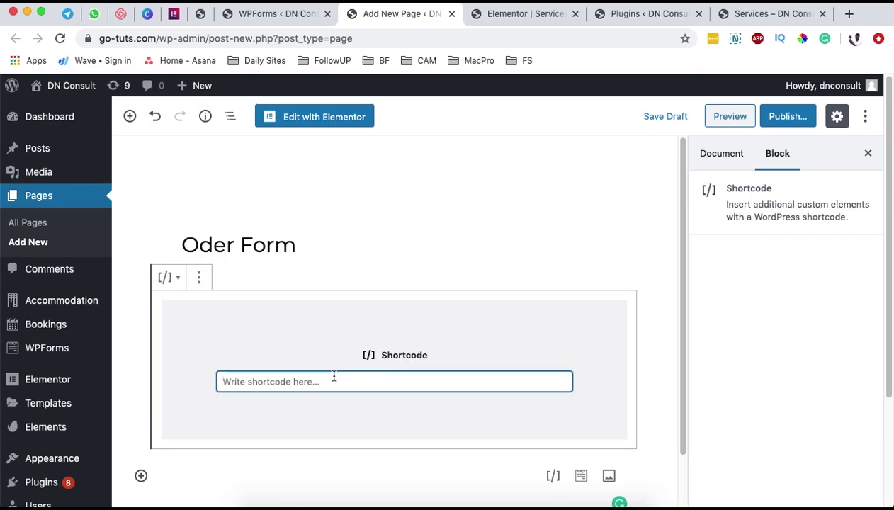
{"action": "key", "text": "super+v"}
{"action": "scroll", "coordinate": [585, 376], "scroll_direction": "down", "scroll_amount": 1}
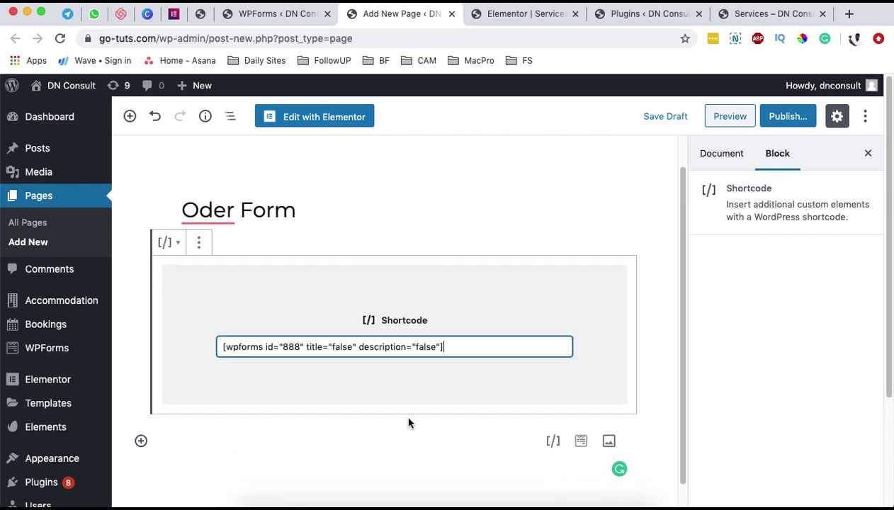
- Insert a WPForms block below the shortcode and set it to display Order Form
{"action": "left_click", "coordinate": [140, 441]}
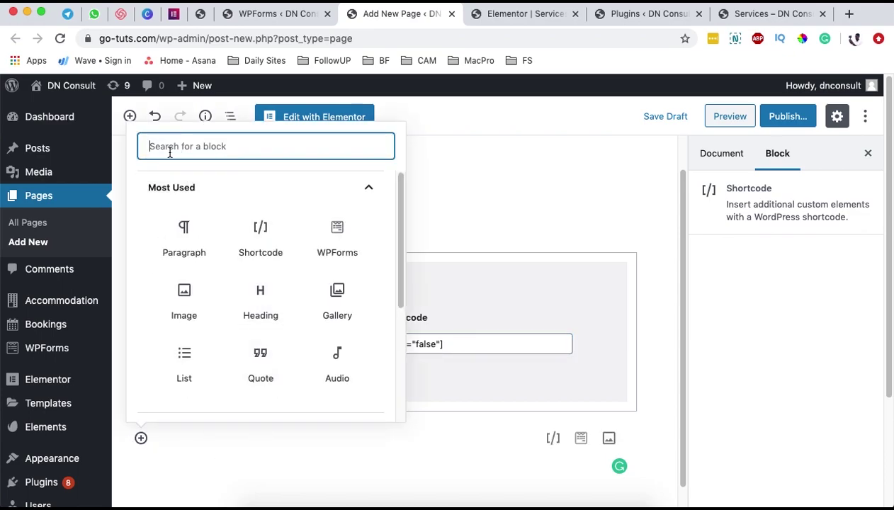
{"action": "type", "text": "wp"}
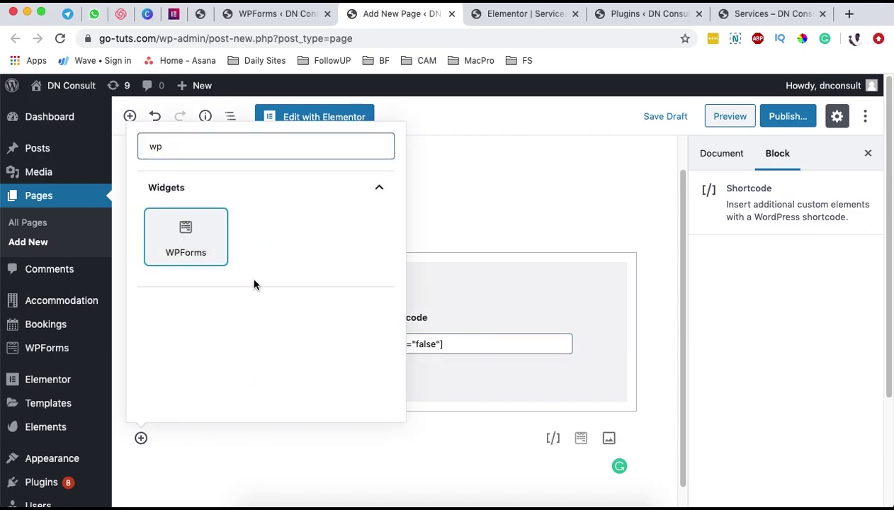
{"action": "key", "text": "Return"}
{"action": "left_click", "coordinate": [415, 371]}
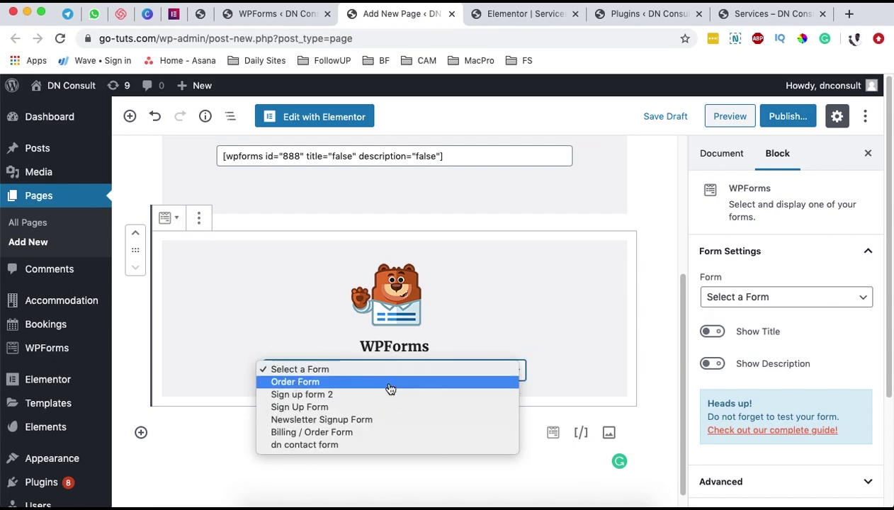
{"action": "left_click", "coordinate": [390, 383]}
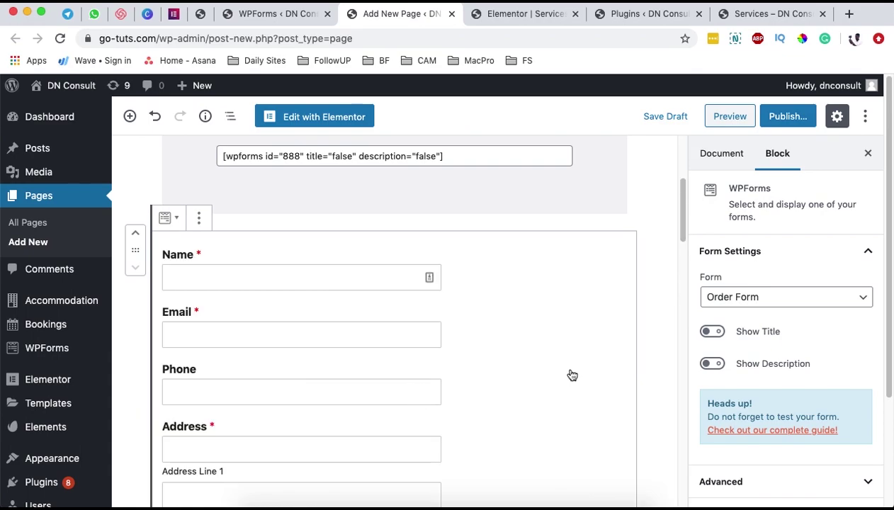
{"action": "scroll", "coordinate": [572, 374], "scroll_direction": "down", "scroll_amount": 7}
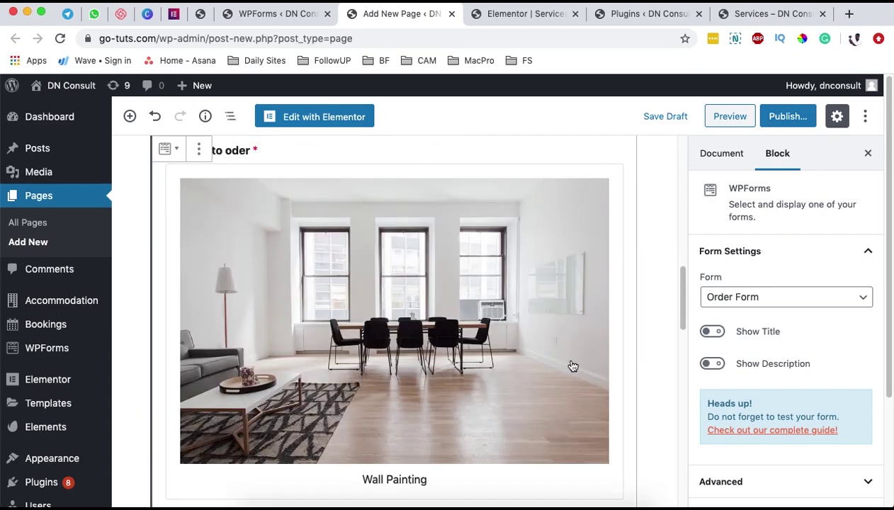
{"action": "scroll", "coordinate": [573, 366], "scroll_direction": "down", "scroll_amount": 10}
{"action": "scroll", "coordinate": [572, 362], "scroll_direction": "up", "scroll_amount": 3}
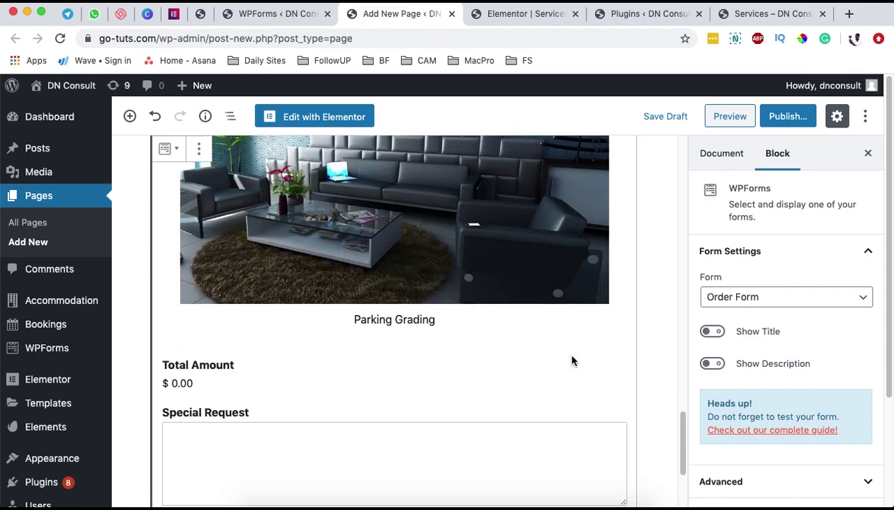
- Preview the Oder Form page, checking its services, Total Amount and Pay Now, then go back to the editor
{"action": "left_click", "coordinate": [710, 119]}
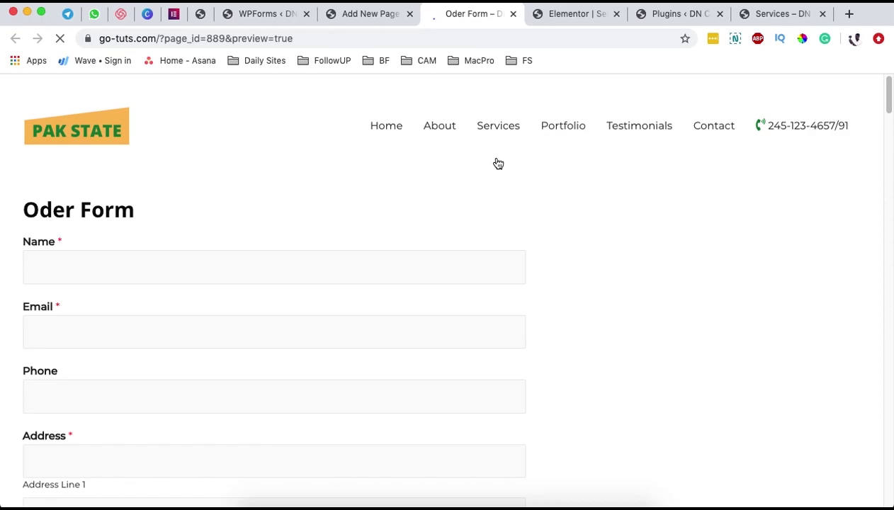
{"action": "scroll", "coordinate": [137, 252], "scroll_direction": "down", "scroll_amount": 8}
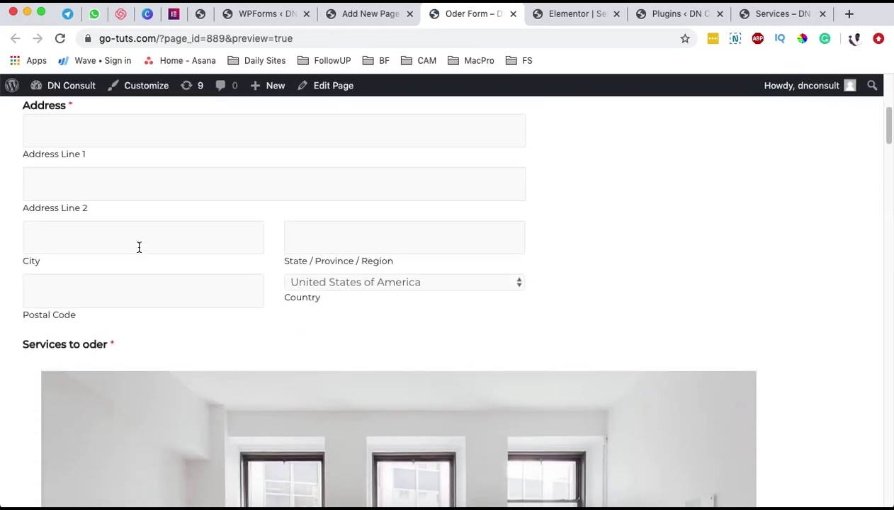
{"action": "scroll", "coordinate": [141, 249], "scroll_direction": "up", "scroll_amount": 4}
{"action": "scroll", "coordinate": [140, 250], "scroll_direction": "down", "scroll_amount": 15}
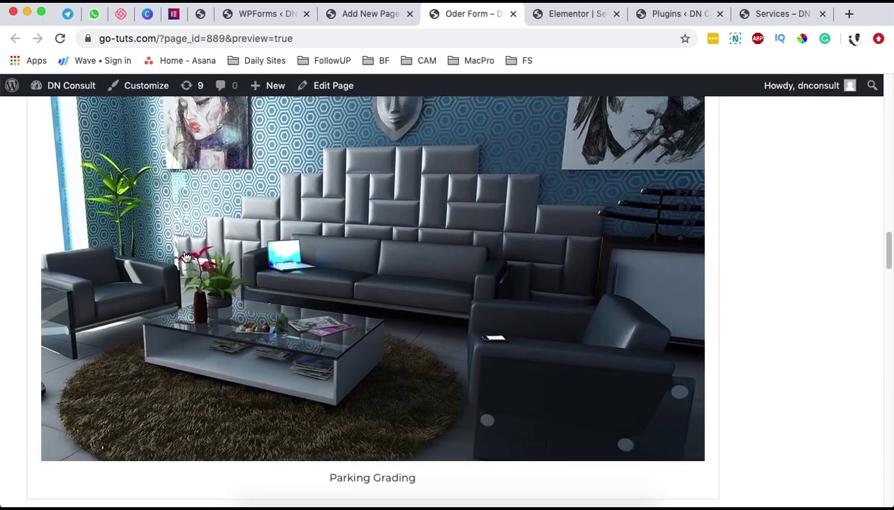
{"action": "scroll", "coordinate": [184, 251], "scroll_direction": "down", "scroll_amount": 1}
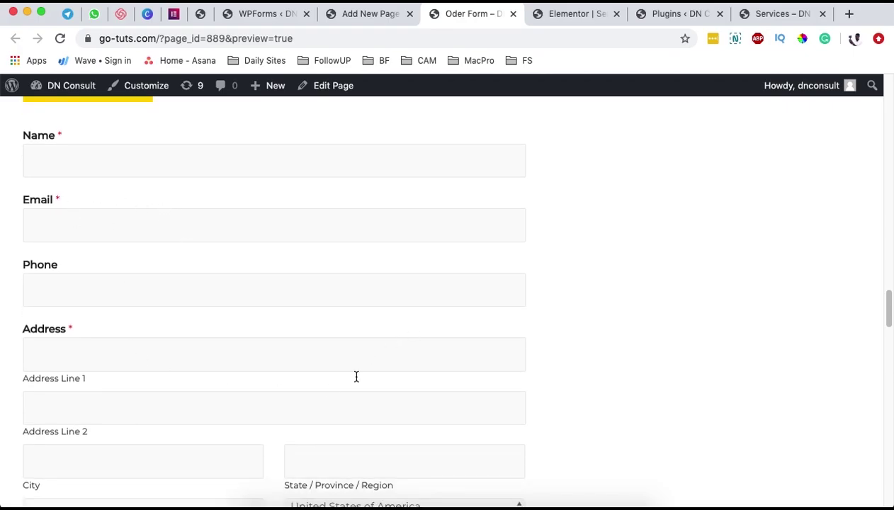
{"action": "scroll", "coordinate": [356, 376], "scroll_direction": "down", "scroll_amount": 3}
{"action": "scroll", "coordinate": [364, 415], "scroll_direction": "up", "scroll_amount": 15}
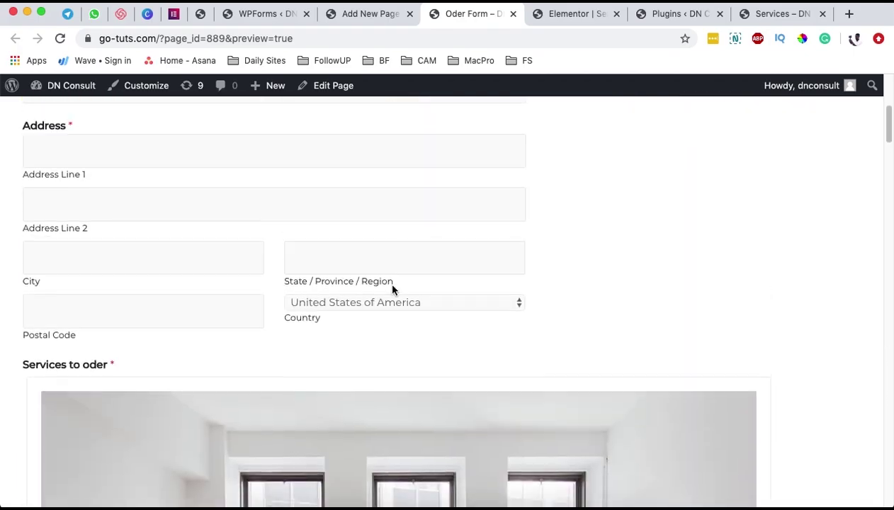
{"action": "scroll", "coordinate": [309, 251], "scroll_direction": "up", "scroll_amount": 10}
{"action": "scroll", "coordinate": [267, 354], "scroll_direction": "down", "scroll_amount": 15}
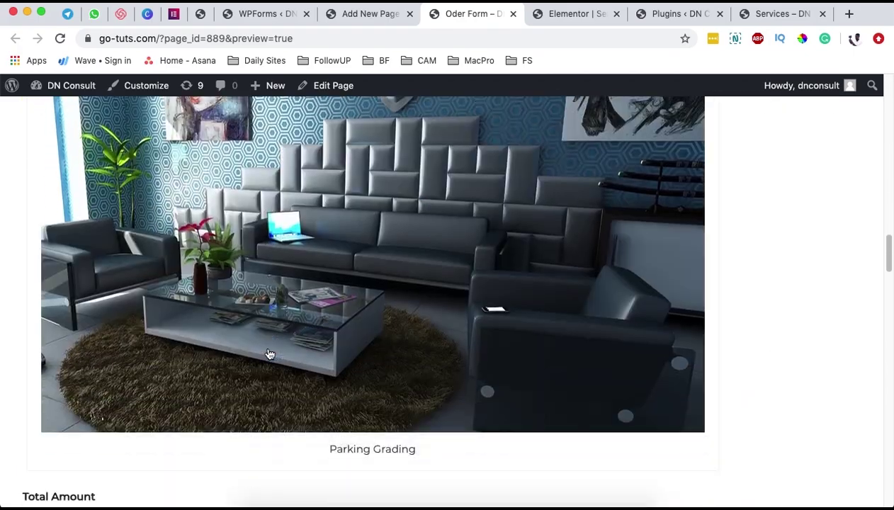
{"action": "scroll", "coordinate": [267, 353], "scroll_direction": "up", "scroll_amount": 15}
{"action": "scroll", "coordinate": [270, 351], "scroll_direction": "down", "scroll_amount": 8}
{"action": "scroll", "coordinate": [270, 351], "scroll_direction": "down", "scroll_amount": 12}
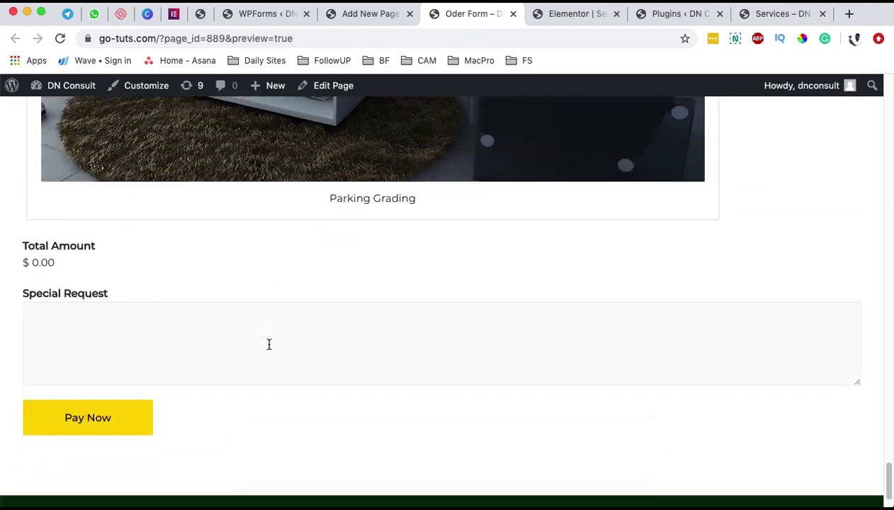
{"action": "scroll", "coordinate": [270, 350], "scroll_direction": "up", "scroll_amount": 5}
{"action": "scroll", "coordinate": [270, 350], "scroll_direction": "up", "scroll_amount": 10}
{"action": "scroll", "coordinate": [269, 345], "scroll_direction": "down", "scroll_amount": 12}
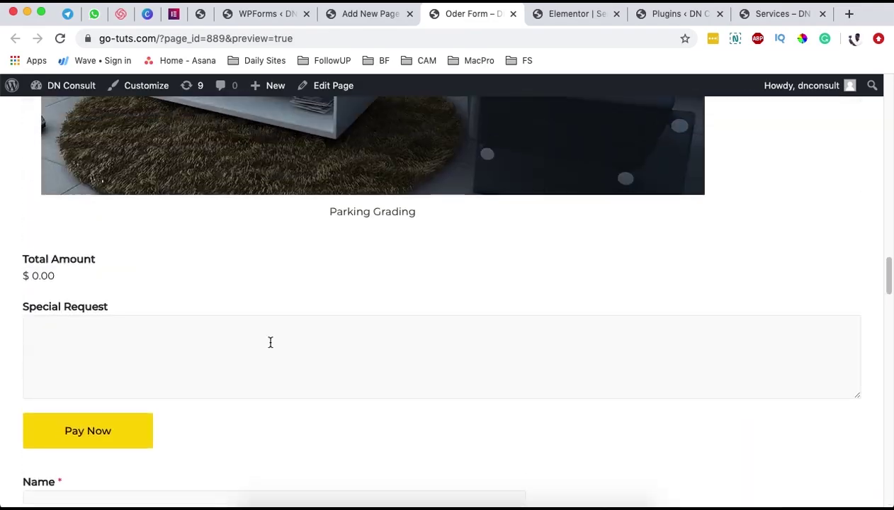
{"action": "scroll", "coordinate": [270, 347], "scroll_direction": "up", "scroll_amount": 5}
{"action": "left_click", "coordinate": [362, 15]}
{"action": "scroll", "coordinate": [371, 263], "scroll_direction": "up", "scroll_amount": 15}
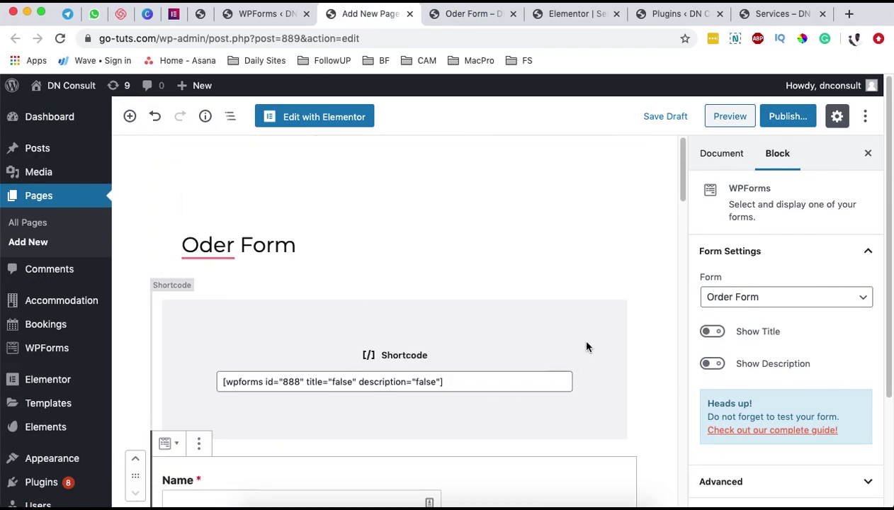
- Delete the redundant shortcode block from the Oder Form page
{"action": "left_click", "coordinate": [329, 334]}
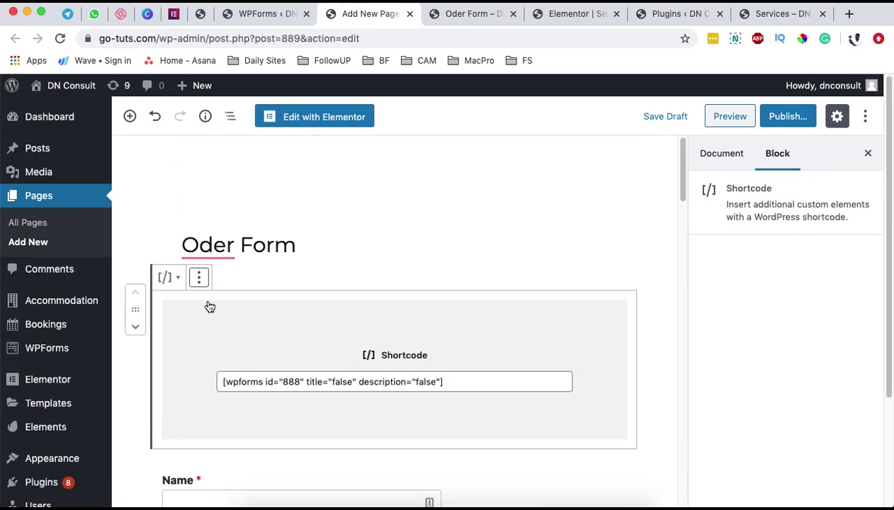
{"action": "left_click", "coordinate": [199, 277]}
{"action": "left_click", "coordinate": [244, 473]}
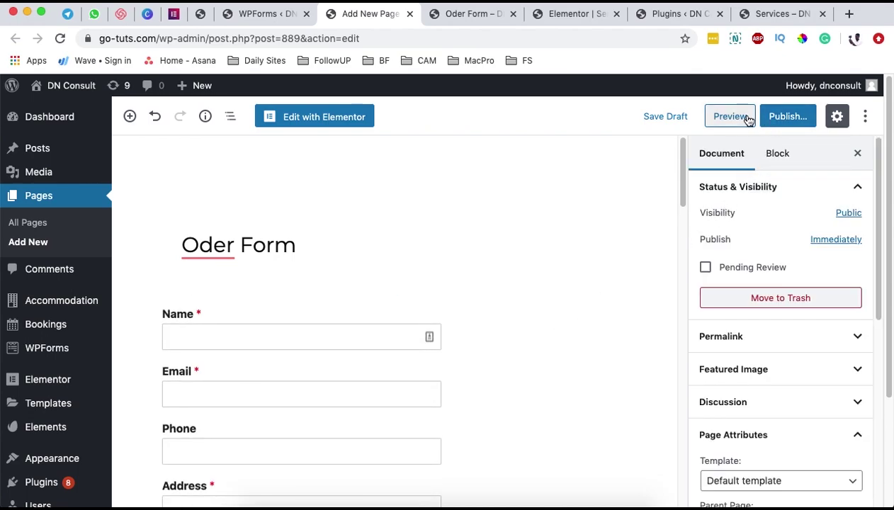
- Review the Oder Form preview with its service images and total, then close that preview
{"action": "left_click", "coordinate": [444, 22]}
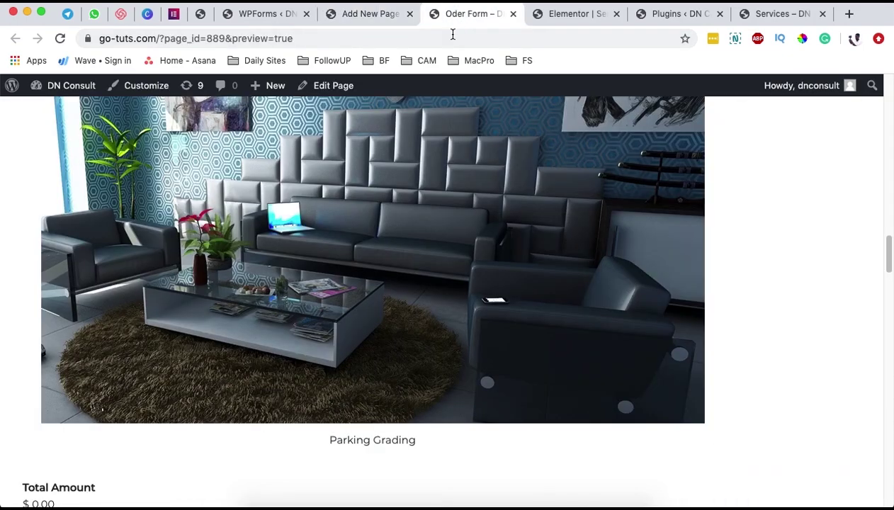
{"action": "scroll", "coordinate": [386, 398], "scroll_direction": "down", "scroll_amount": 5}
{"action": "scroll", "coordinate": [387, 400], "scroll_direction": "down", "scroll_amount": 6}
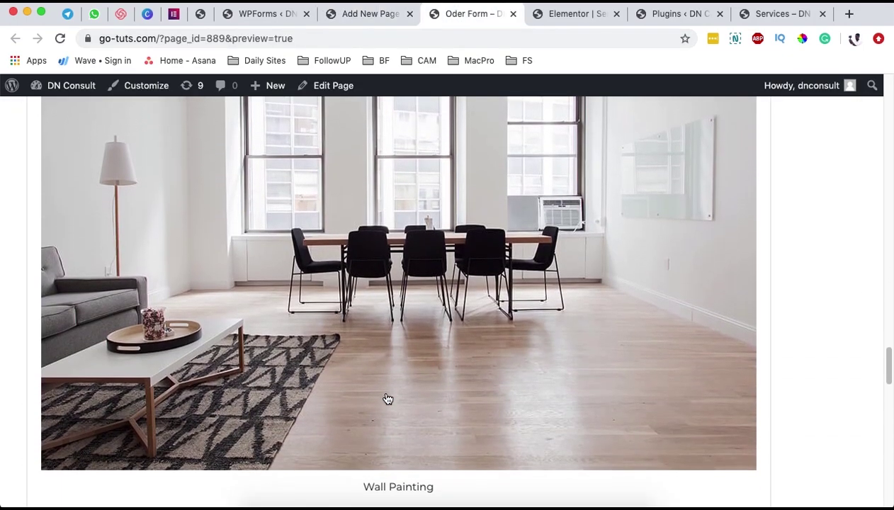
{"action": "scroll", "coordinate": [385, 394], "scroll_direction": "up", "scroll_amount": 8}
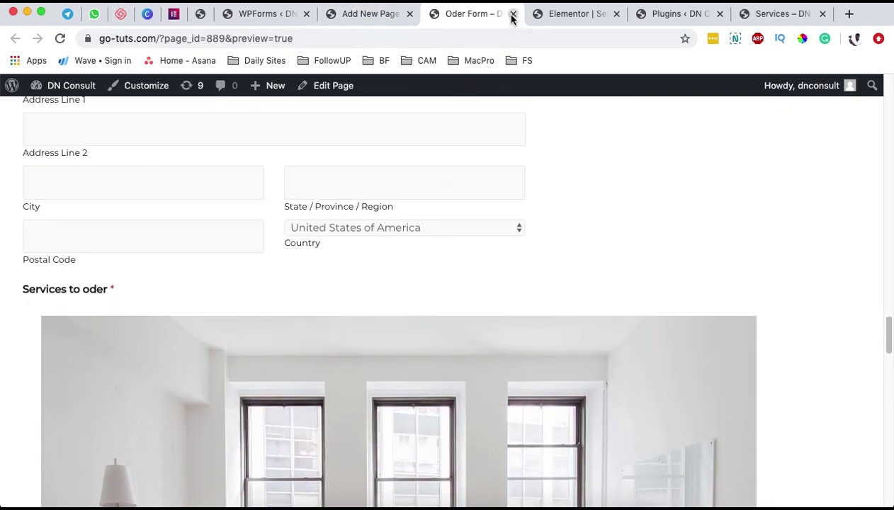
{"action": "key", "text": "super+w"}
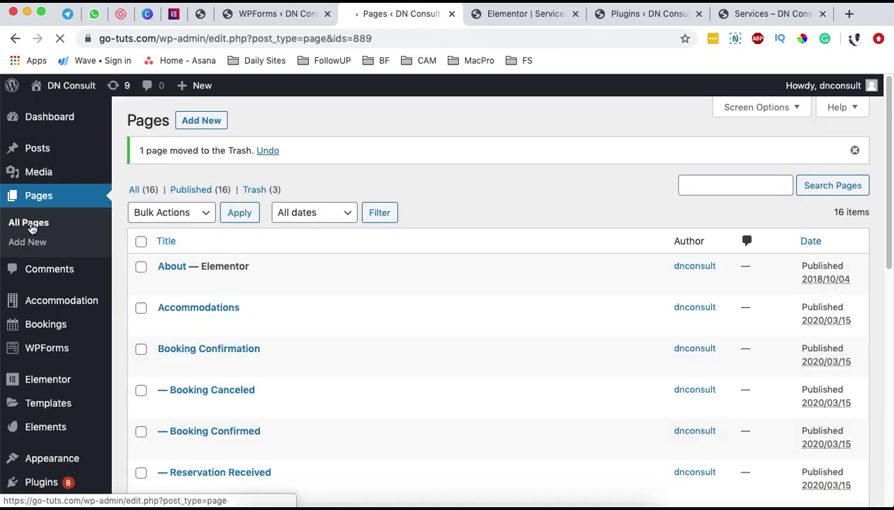
- Scroll the Pages list, then switch to the Services page in the Elementor editor
{"action": "scroll", "coordinate": [337, 345], "scroll_direction": "down", "scroll_amount": 3}
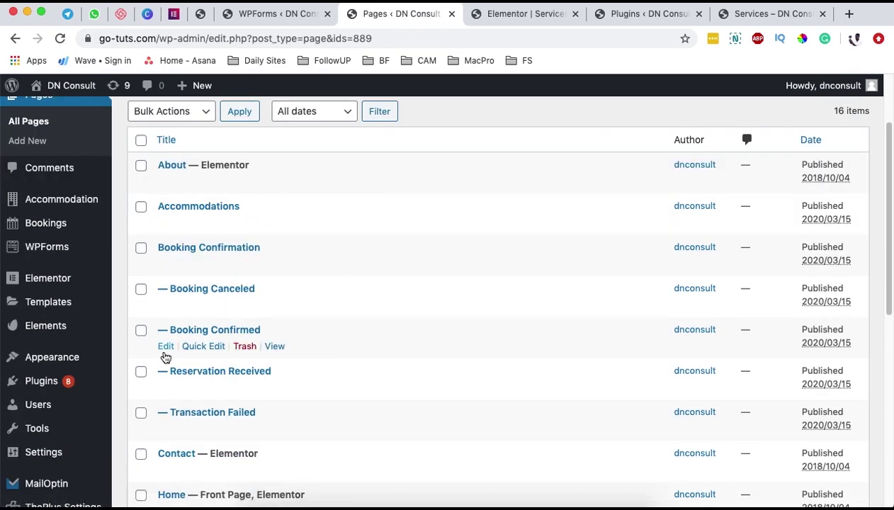
{"action": "scroll", "coordinate": [301, 357], "scroll_direction": "down", "scroll_amount": 2}
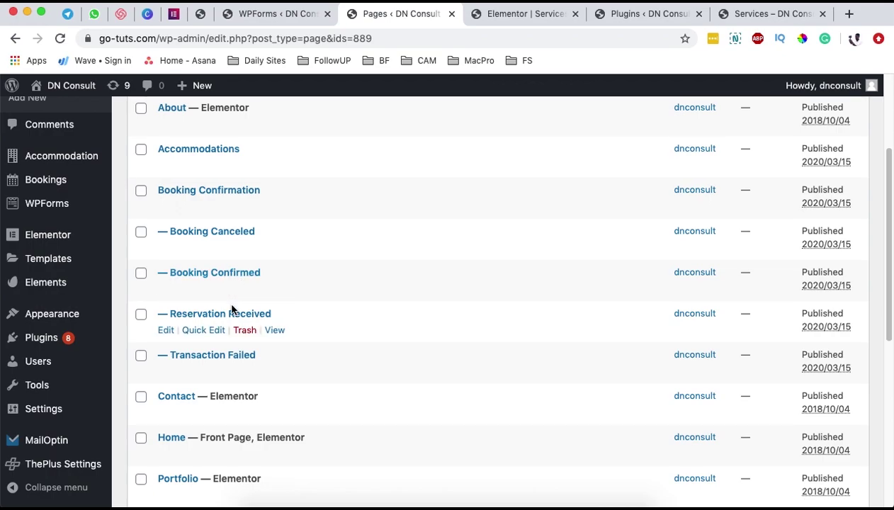
{"action": "scroll", "coordinate": [270, 451], "scroll_direction": "down", "scroll_amount": 7}
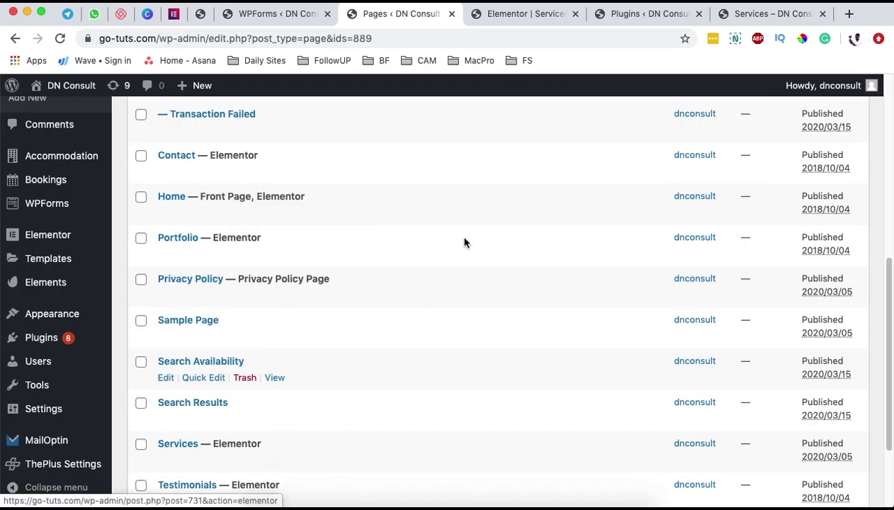
{"action": "left_click", "coordinate": [515, 21]}
{"action": "scroll", "coordinate": [476, 249], "scroll_direction": "up", "scroll_amount": 5}
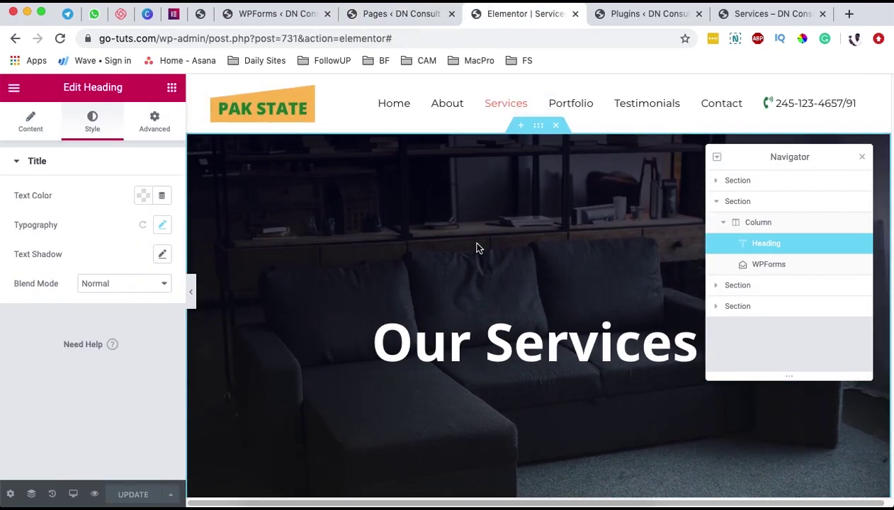
- Compare the installed WPForms plugins list with the Services page preview and its order form
{"action": "scroll", "coordinate": [481, 225], "scroll_direction": "down", "scroll_amount": 10}
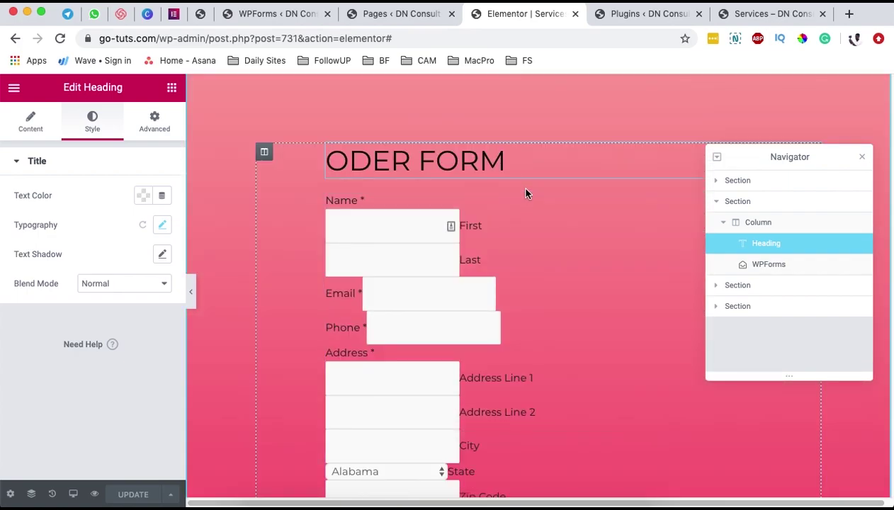
{"action": "scroll", "coordinate": [502, 256], "scroll_direction": "down", "scroll_amount": 1}
{"action": "scroll", "coordinate": [496, 256], "scroll_direction": "down", "scroll_amount": 10}
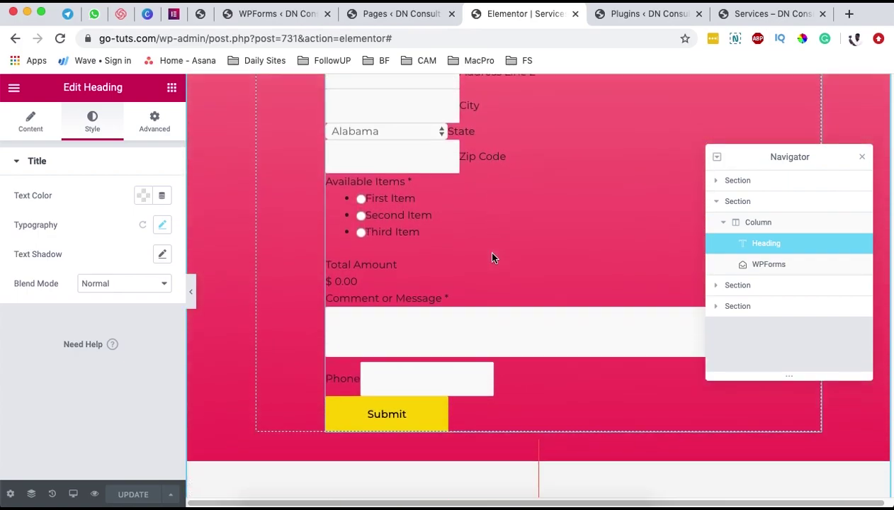
{"action": "left_click", "coordinate": [626, 16]}
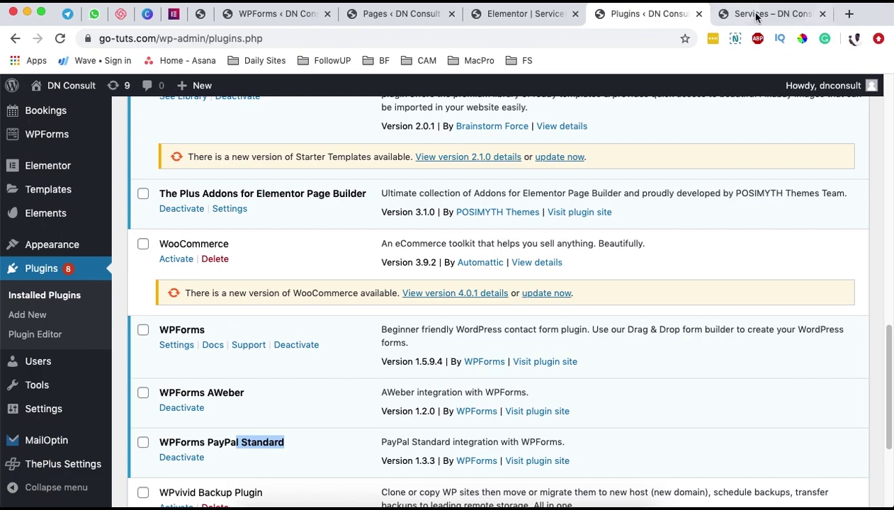
{"action": "left_click", "coordinate": [756, 15]}
{"action": "scroll", "coordinate": [495, 253], "scroll_direction": "up", "scroll_amount": 4}
{"action": "scroll", "coordinate": [389, 261], "scroll_direction": "down", "scroll_amount": 4}
{"action": "scroll", "coordinate": [389, 261], "scroll_direction": "up", "scroll_amount": 5}
{"action": "scroll", "coordinate": [391, 257], "scroll_direction": "down", "scroll_amount": 5}
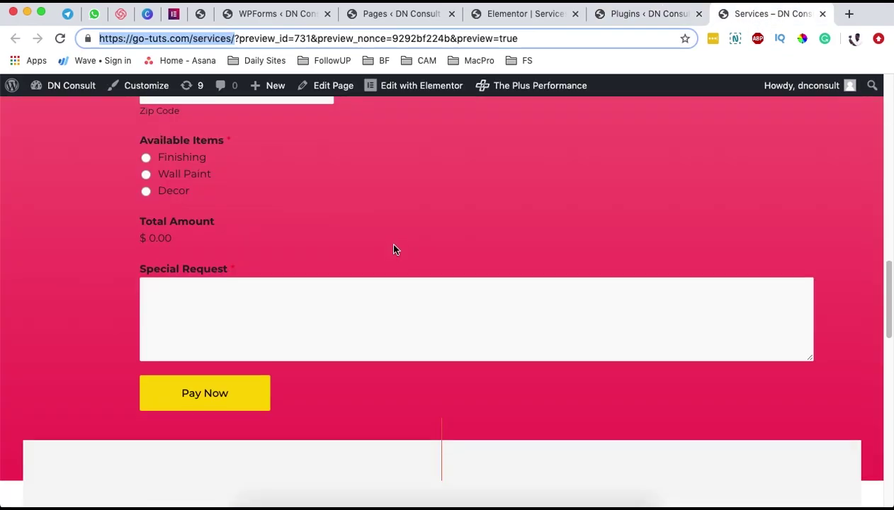
{"action": "scroll", "coordinate": [395, 249], "scroll_direction": "down", "scroll_amount": 4}
- Back in Elementor, insert an empty section directly above From 3rds Parties
{"action": "left_click", "coordinate": [629, 15]}
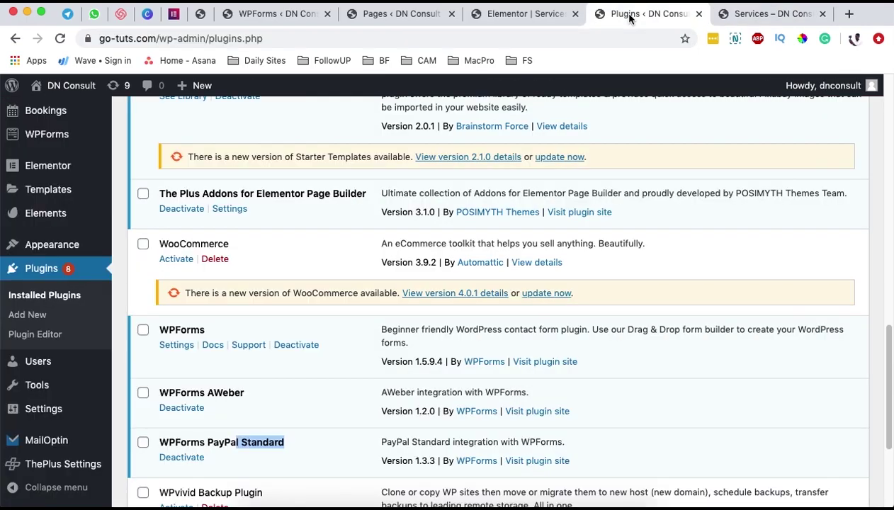
{"action": "left_click", "coordinate": [509, 16]}
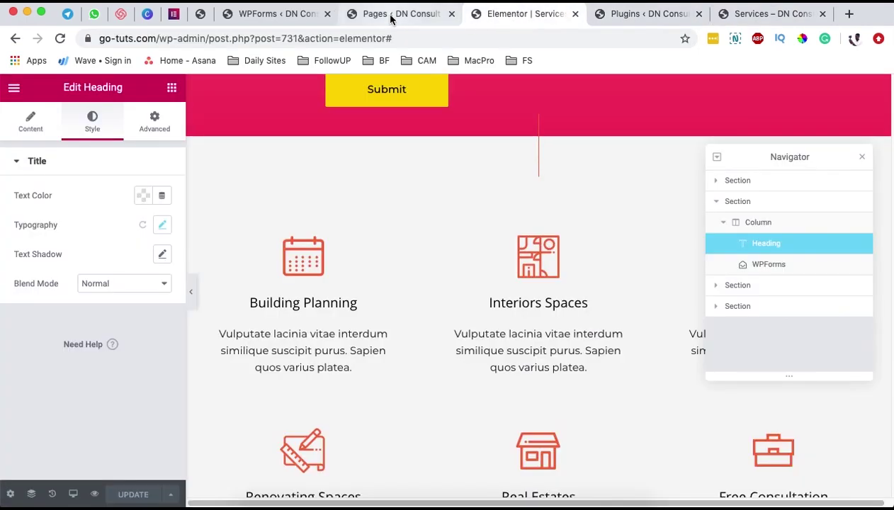
{"action": "left_click", "coordinate": [635, 16]}
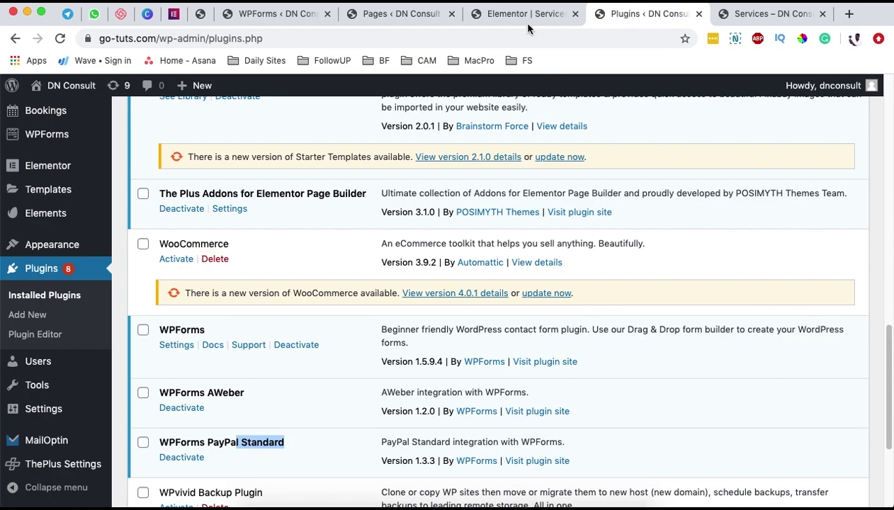
{"action": "left_click", "coordinate": [529, 24]}
{"action": "scroll", "coordinate": [481, 274], "scroll_direction": "up", "scroll_amount": 10}
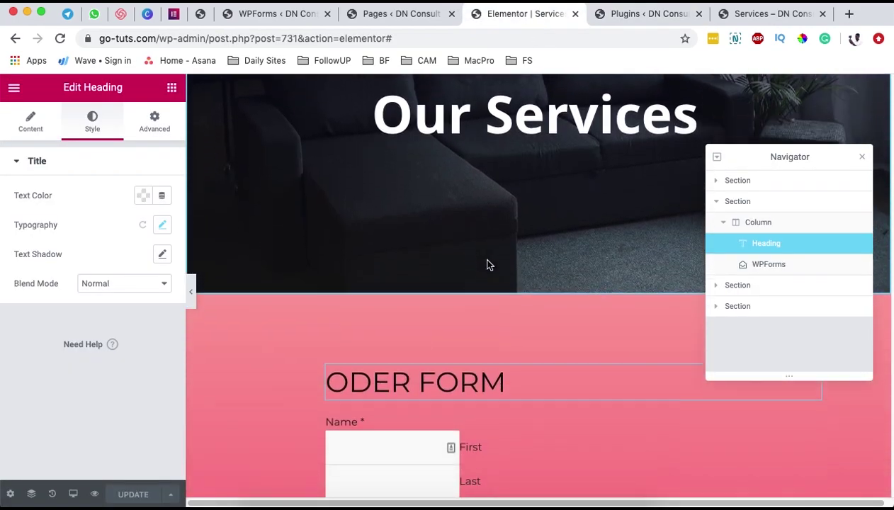
{"action": "scroll", "coordinate": [486, 262], "scroll_direction": "down", "scroll_amount": 15}
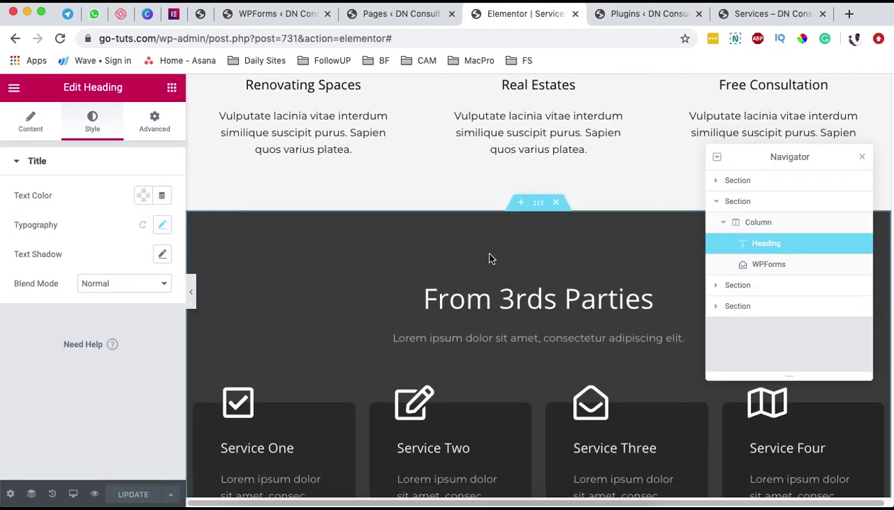
{"action": "left_click", "coordinate": [519, 203]}
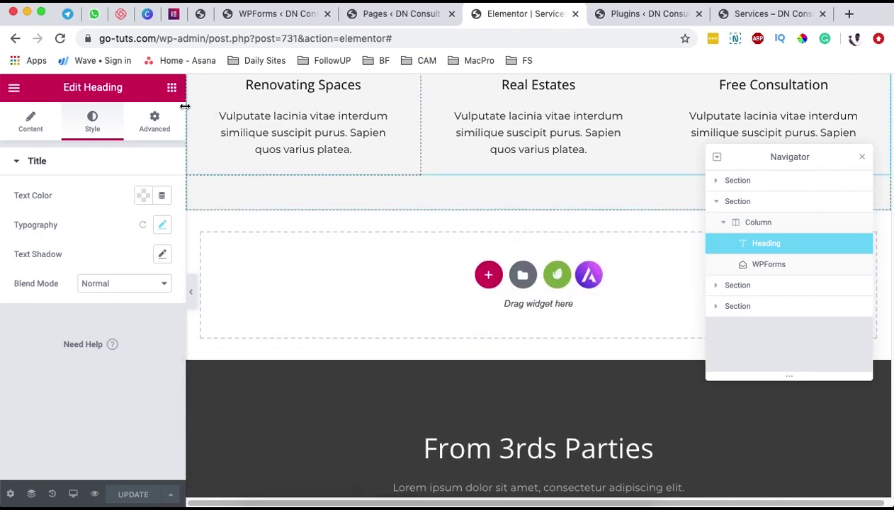
- Drop a WPForms widget into the new section, then delete it with its empty section
{"action": "left_click", "coordinate": [171, 89]}
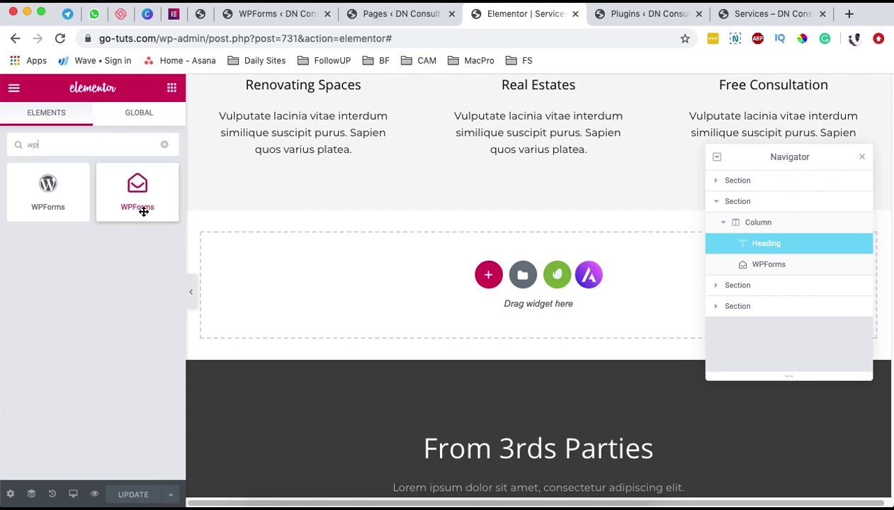
{"action": "left_click_drag", "start_coordinate": [140, 199], "coordinate": [452, 284]}
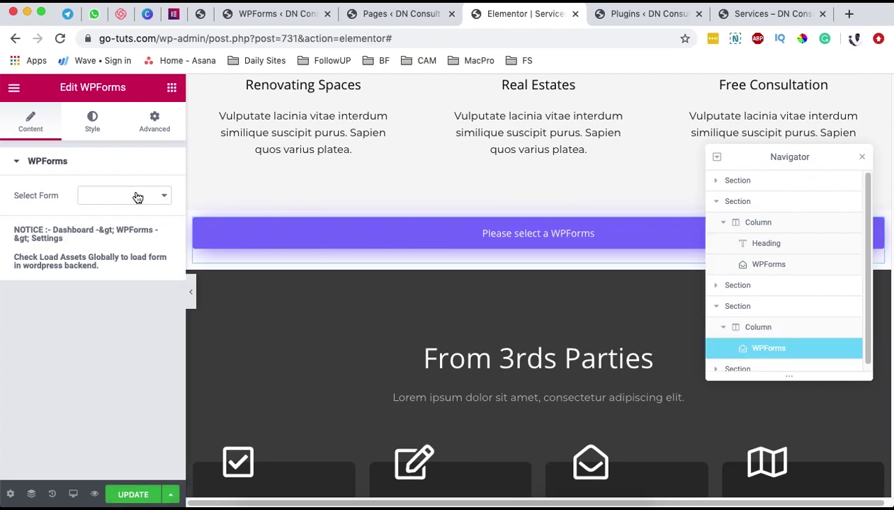
{"action": "left_click", "coordinate": [138, 197]}
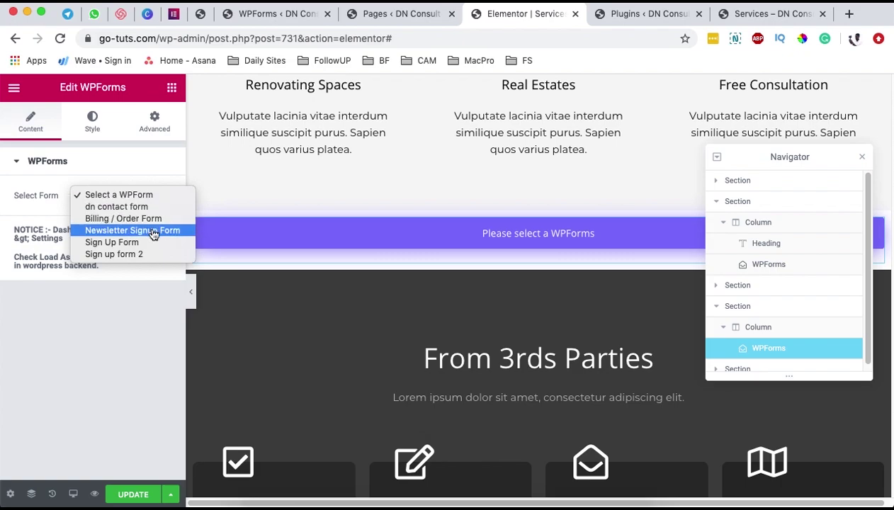
{"action": "left_click", "coordinate": [123, 302]}
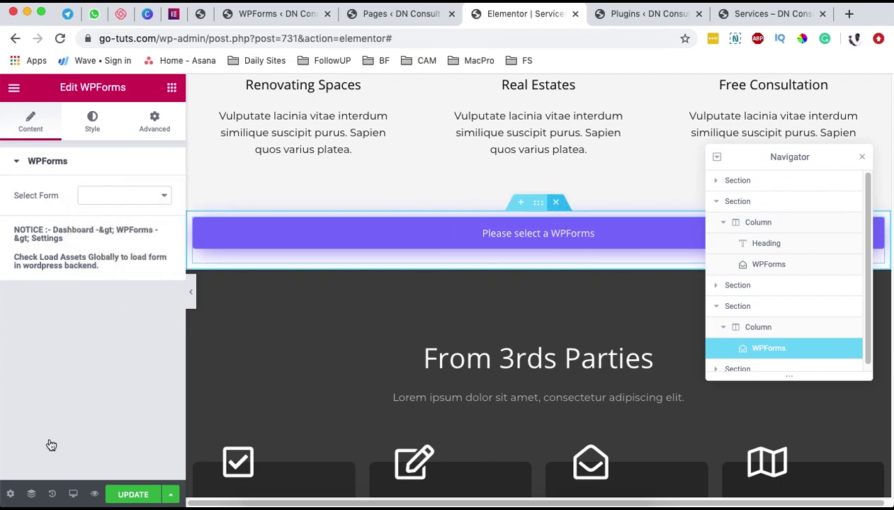
{"action": "key", "text": "Delete"}
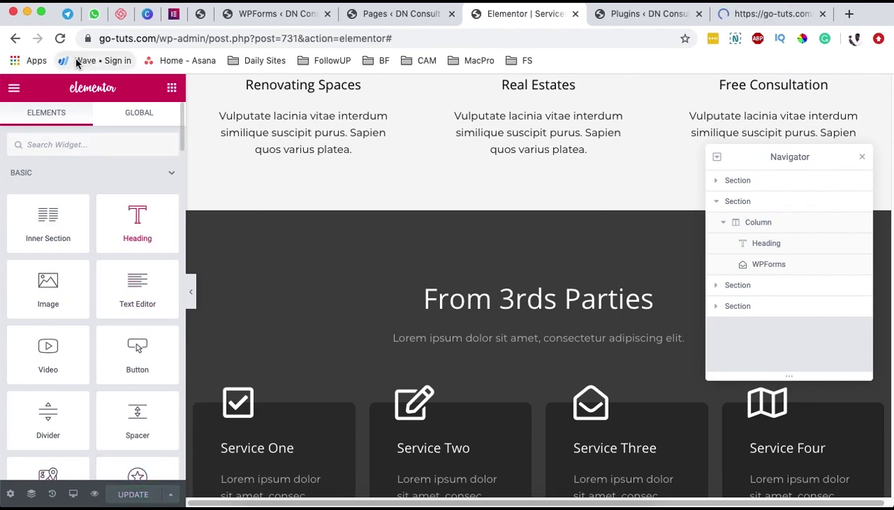
- Reload the Elementor editor and close the page structure navigator
{"action": "left_click", "coordinate": [60, 40]}
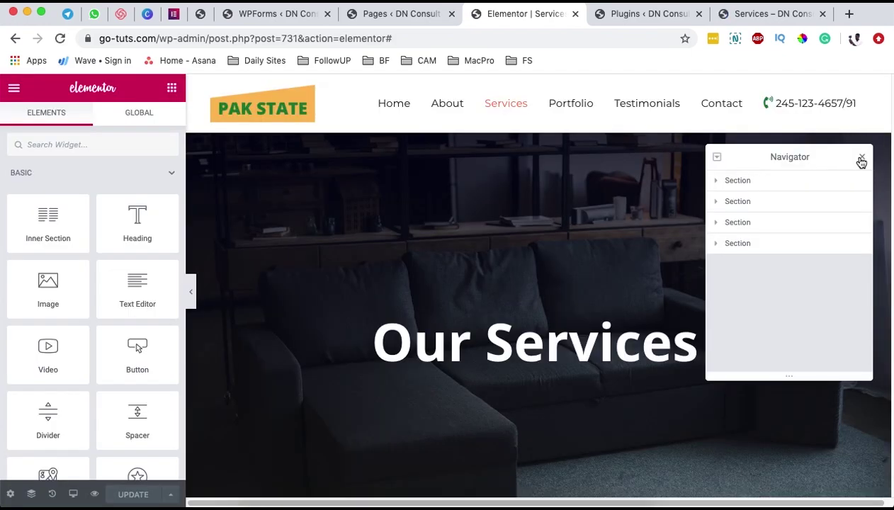
{"action": "left_click", "coordinate": [862, 158]}
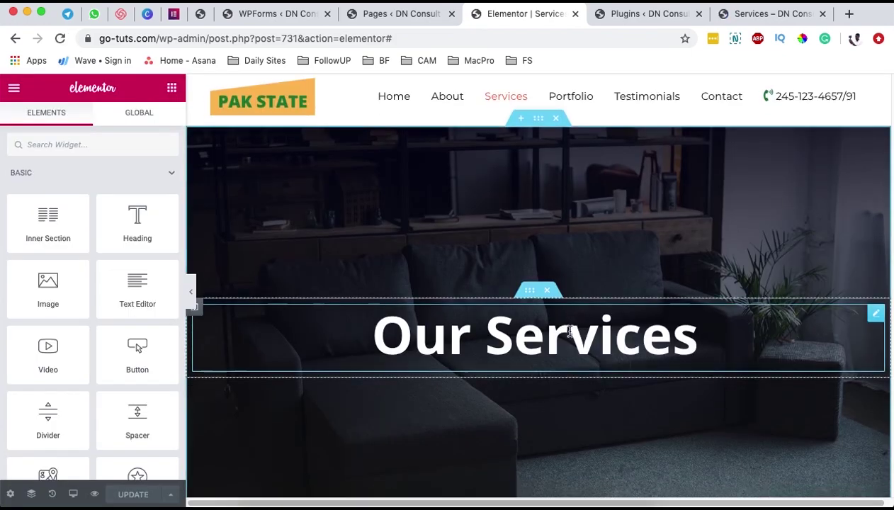
{"action": "scroll", "coordinate": [560, 317], "scroll_direction": "down", "scroll_amount": 20}
{"action": "scroll", "coordinate": [567, 324], "scroll_direction": "up", "scroll_amount": 5}
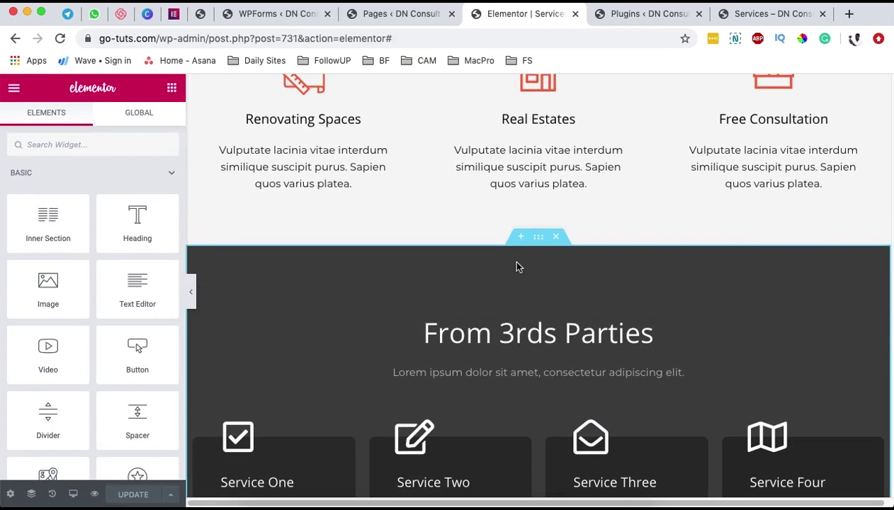
- Add a fresh section above From 3rds Parties holding a WPForms widget set to Order Form
{"action": "left_click", "coordinate": [521, 240]}
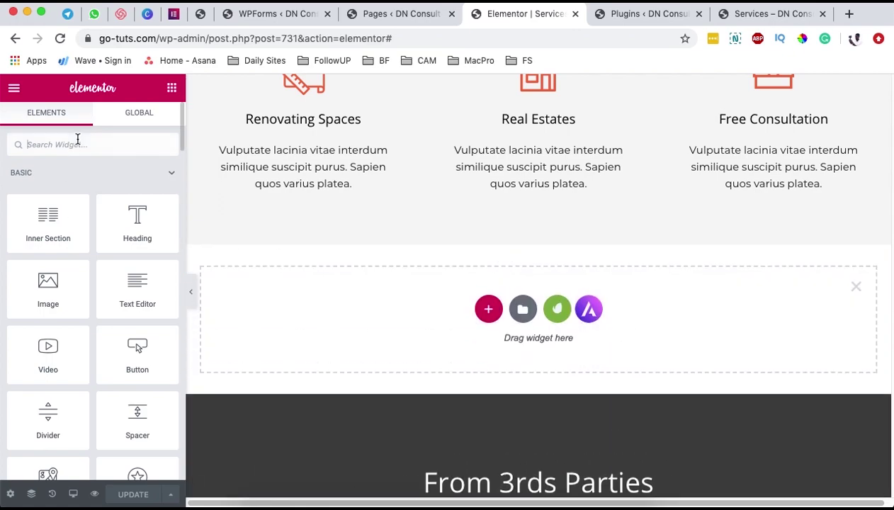
{"action": "type", "text": "wp"}
{"action": "left_click_drag", "start_coordinate": [136, 194], "coordinate": [538, 307]}
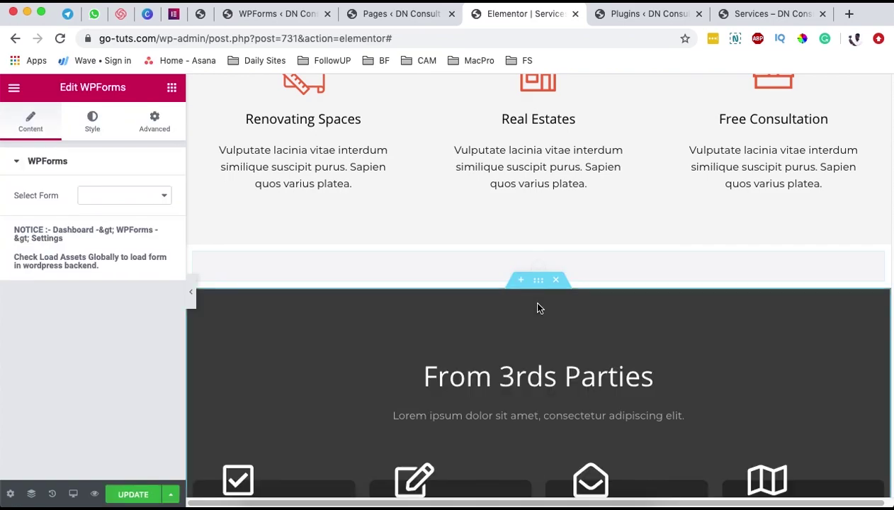
{"action": "left_click", "coordinate": [163, 195]}
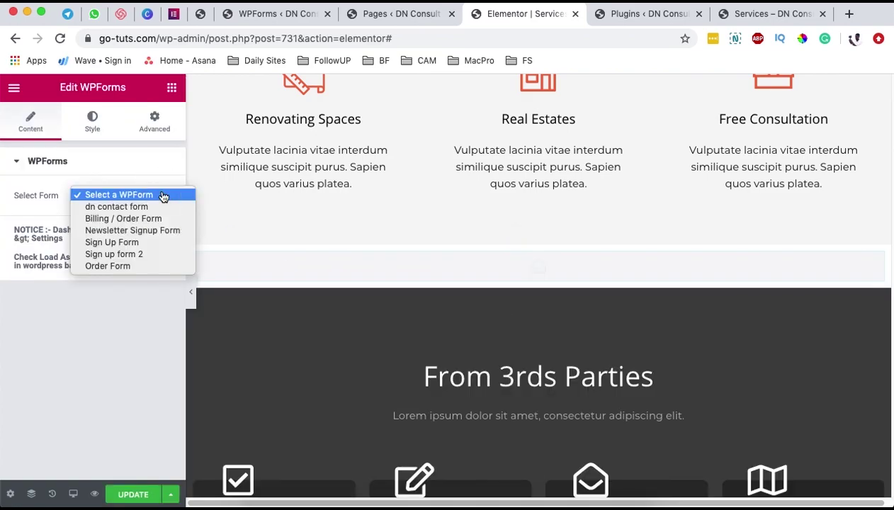
{"action": "left_click", "coordinate": [132, 266]}
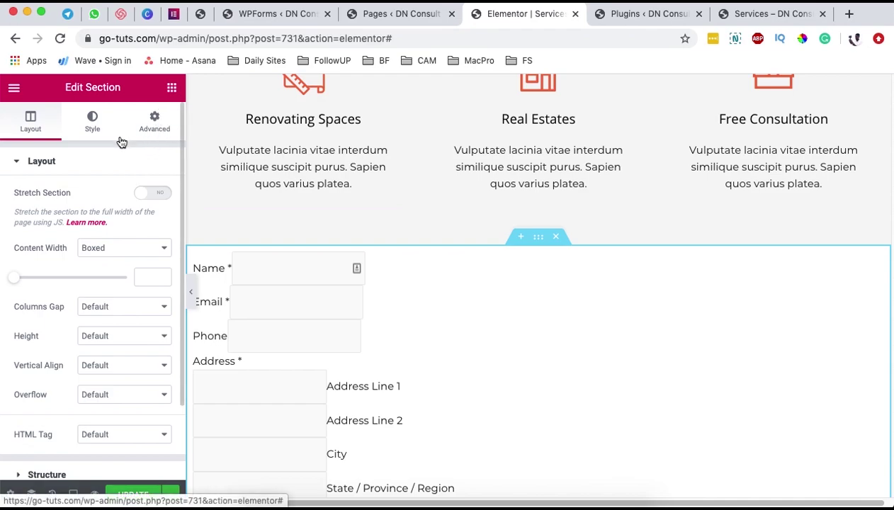
- Set the section's linked Advanced padding to 100 px, then preview the Services page changes
{"action": "left_click", "coordinate": [155, 126]}
{"action": "left_click", "coordinate": [20, 280]}
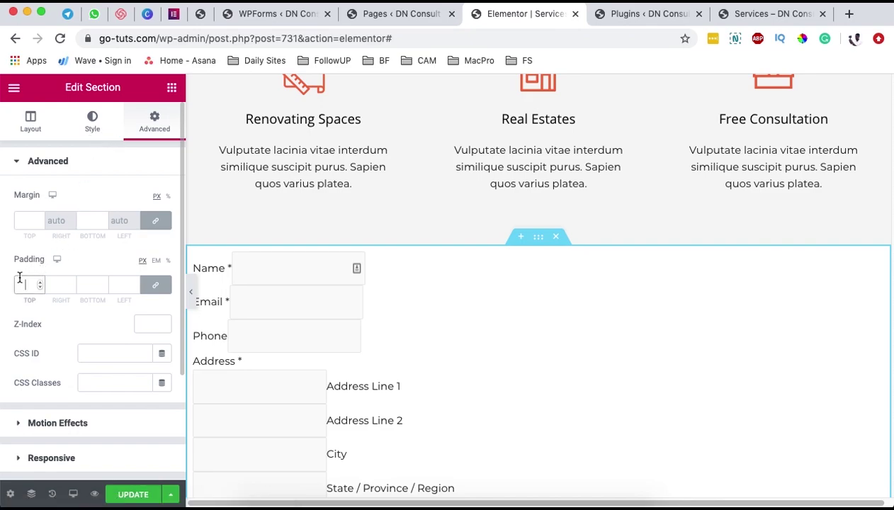
{"action": "type", "text": "100"}
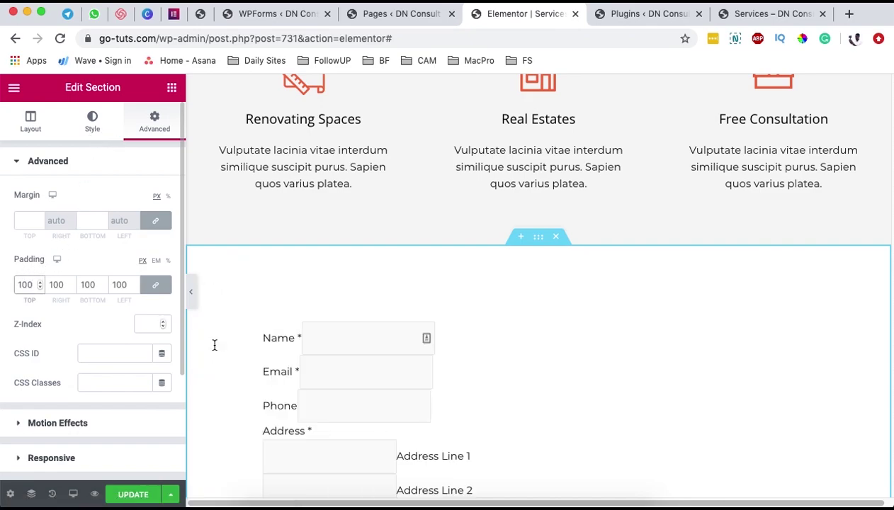
{"action": "scroll", "coordinate": [444, 350], "scroll_direction": "down", "scroll_amount": 5}
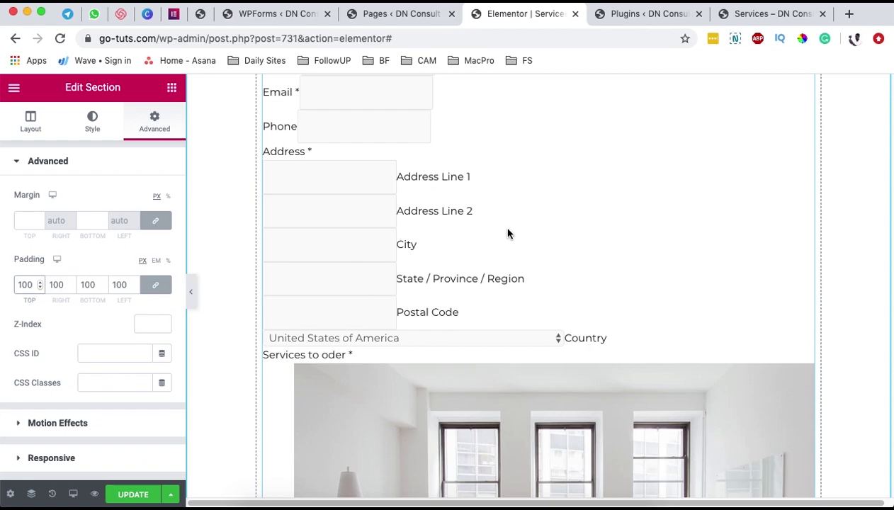
{"action": "scroll", "coordinate": [517, 229], "scroll_direction": "up", "scroll_amount": 4}
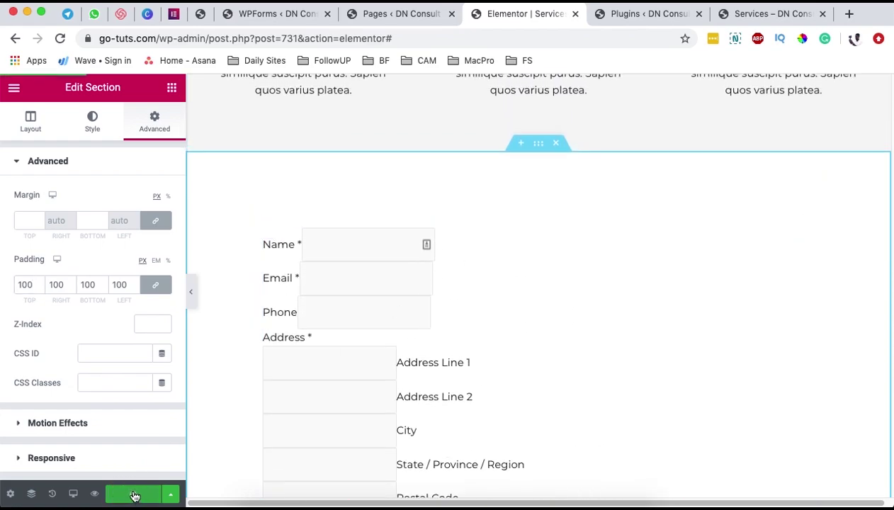
{"action": "left_click", "coordinate": [94, 494]}
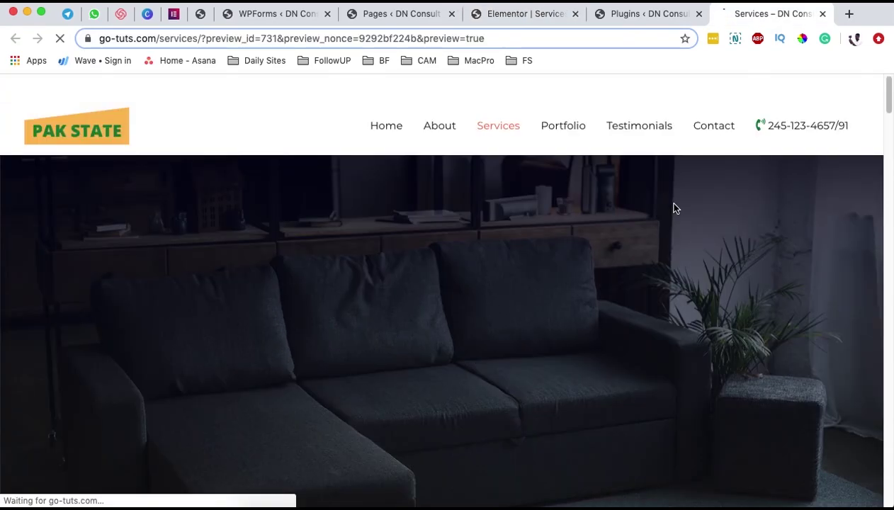
- Scroll the Services preview to inspect the photo choices, Total Amount and Pay Now, then open Order Form
{"action": "scroll", "coordinate": [570, 259], "scroll_direction": "down", "scroll_amount": 5}
{"action": "scroll", "coordinate": [571, 259], "scroll_direction": "down", "scroll_amount": 2}
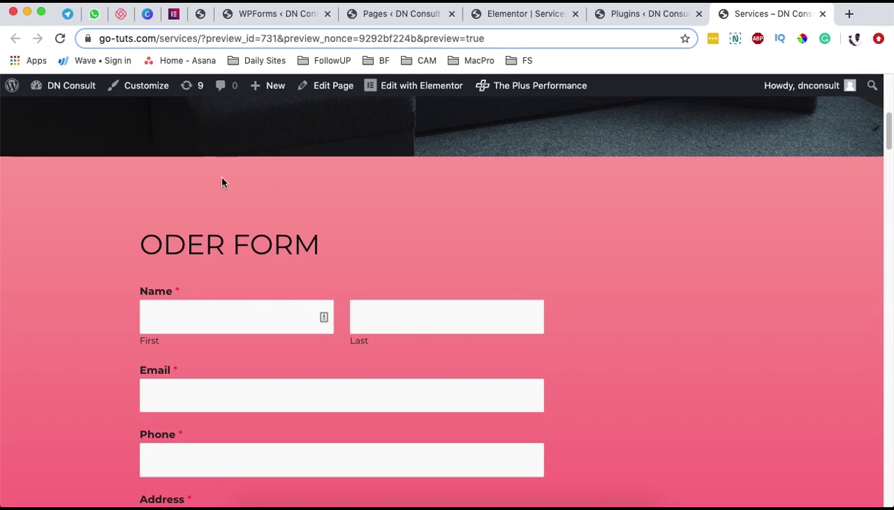
{"action": "scroll", "coordinate": [220, 246], "scroll_direction": "down", "scroll_amount": 20}
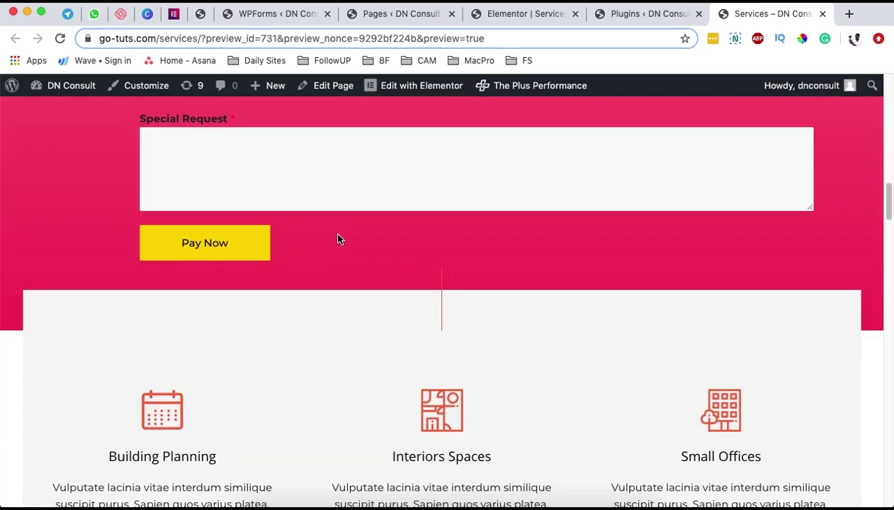
{"action": "scroll", "coordinate": [350, 231], "scroll_direction": "down", "scroll_amount": 20}
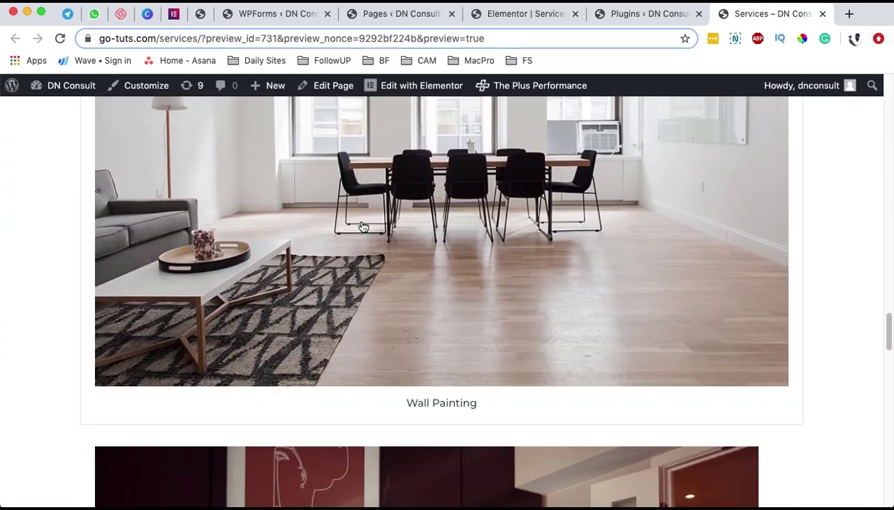
{"action": "scroll", "coordinate": [363, 227], "scroll_direction": "down", "scroll_amount": 15}
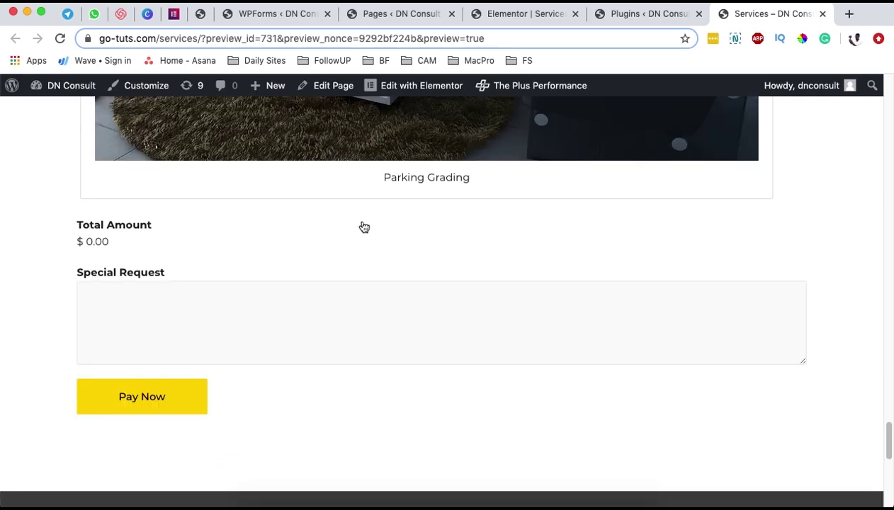
{"action": "scroll", "coordinate": [371, 281], "scroll_direction": "up", "scroll_amount": 20}
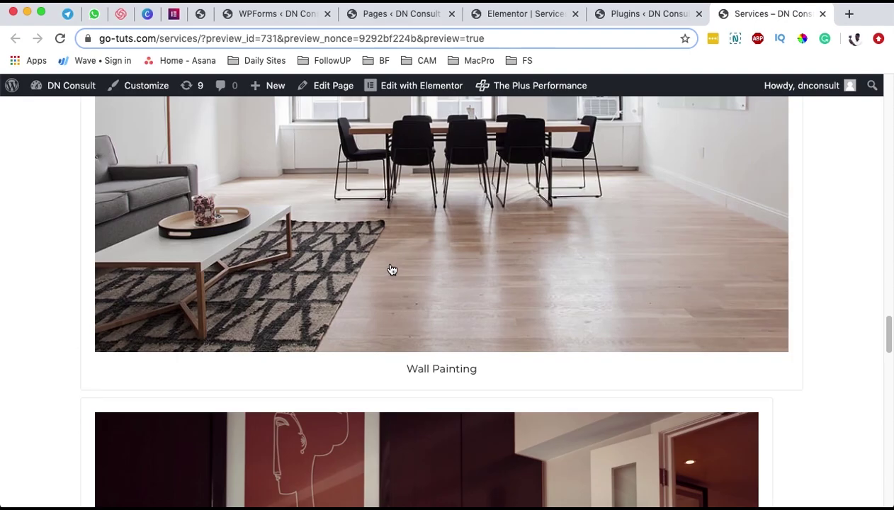
{"action": "scroll", "coordinate": [392, 269], "scroll_direction": "up", "scroll_amount": 15}
{"action": "scroll", "coordinate": [390, 267], "scroll_direction": "down", "scroll_amount": 8}
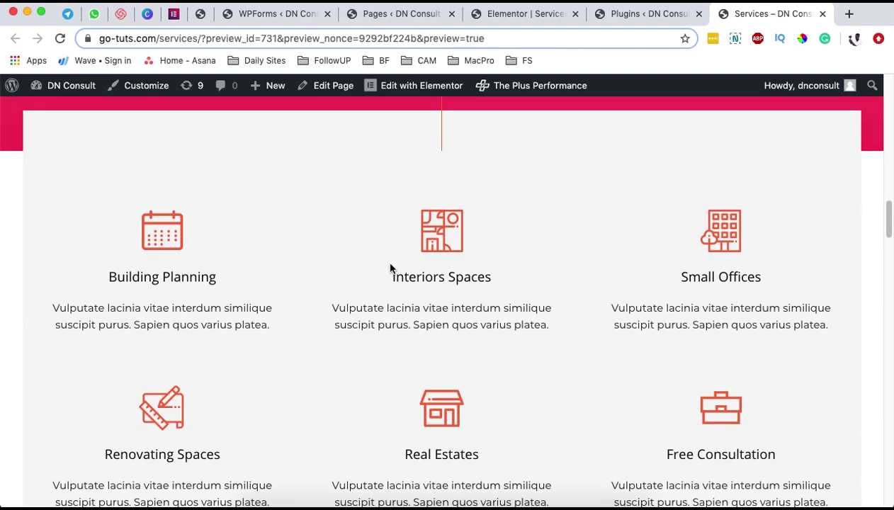
{"action": "scroll", "coordinate": [391, 266], "scroll_direction": "up", "scroll_amount": 10}
{"action": "scroll", "coordinate": [396, 212], "scroll_direction": "down", "scroll_amount": 2}
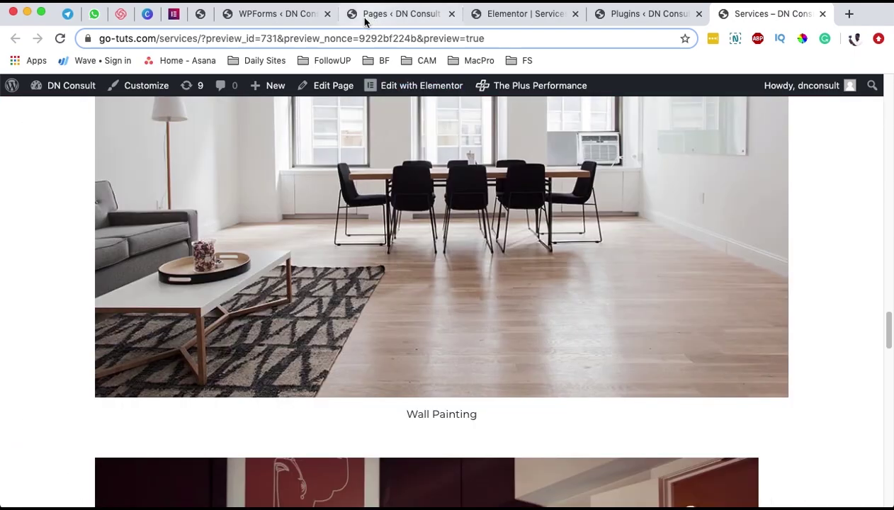
{"action": "left_click", "coordinate": [365, 17]}
{"action": "left_click", "coordinate": [201, 15]}
- Delete the images on the Wall Painting, Furnishing and Parking Grading items of the Multiple Items field
{"action": "scroll", "coordinate": [398, 255], "scroll_direction": "up", "scroll_amount": 10}
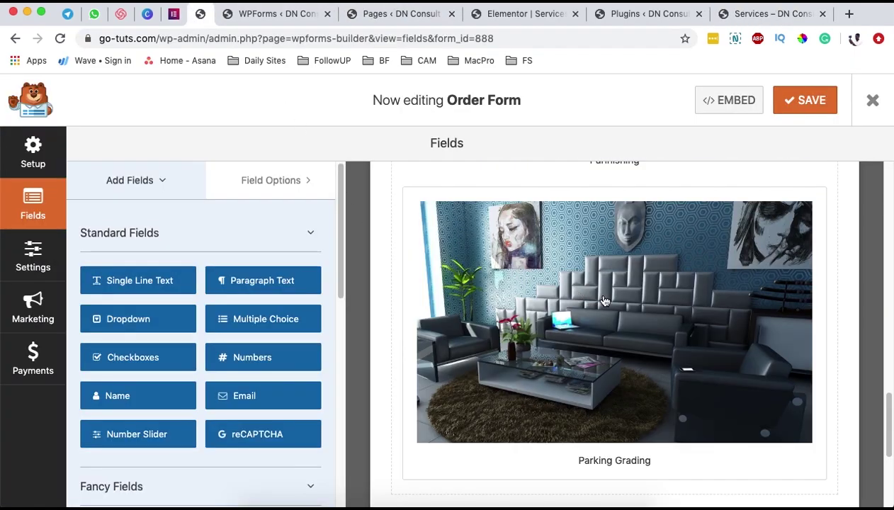
{"action": "scroll", "coordinate": [79, 329], "scroll_direction": "down", "scroll_amount": 1}
{"action": "left_click", "coordinate": [403, 325]}
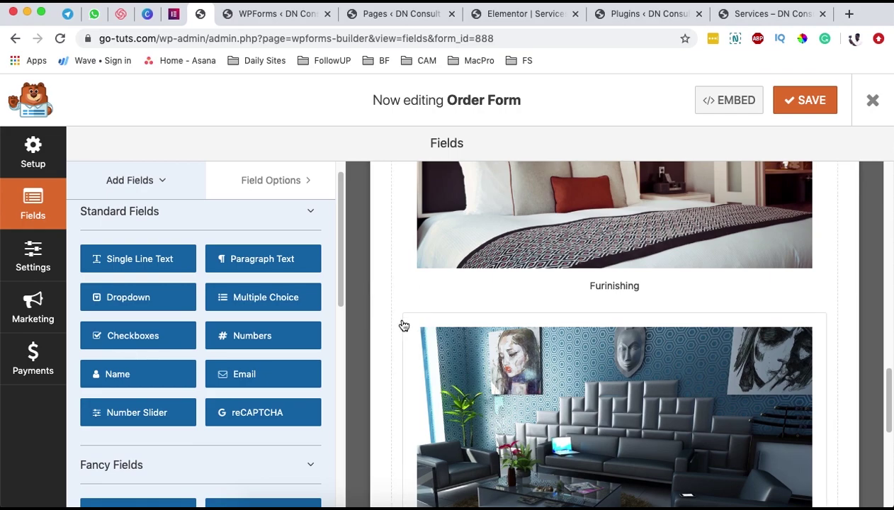
{"action": "scroll", "coordinate": [234, 325], "scroll_direction": "down", "scroll_amount": 1}
{"action": "left_click", "coordinate": [202, 381]}
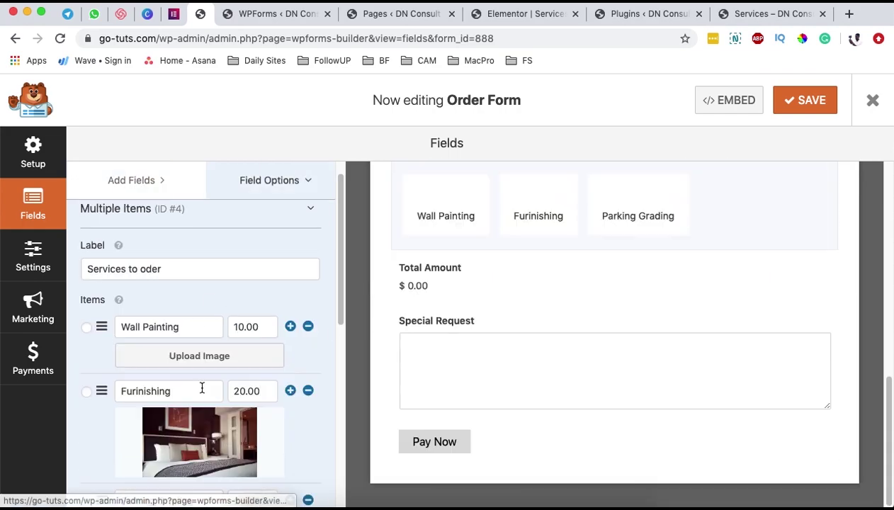
{"action": "scroll", "coordinate": [201, 333], "scroll_direction": "down", "scroll_amount": 3}
{"action": "left_click", "coordinate": [199, 340]}
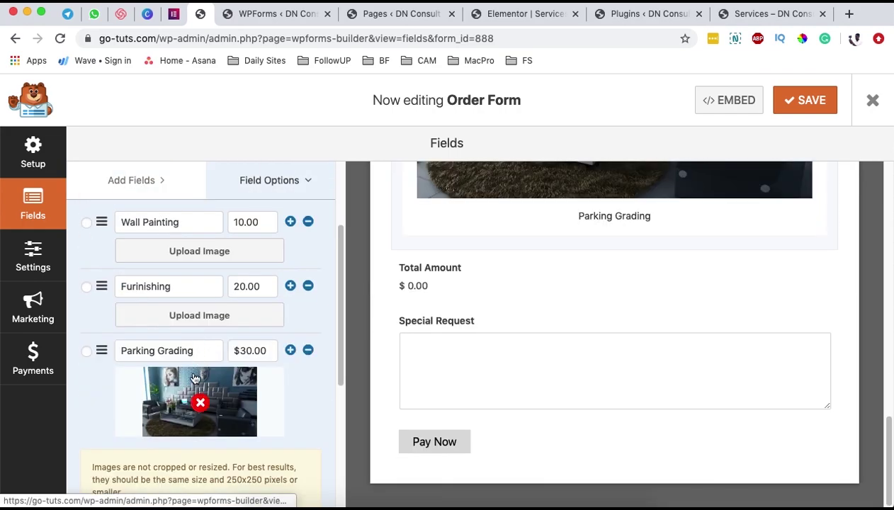
{"action": "left_click", "coordinate": [199, 402]}
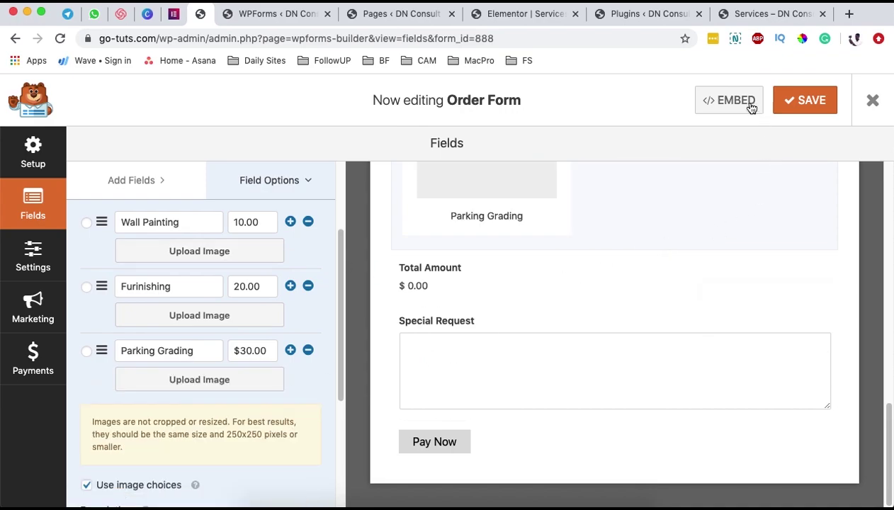
{"action": "left_click", "coordinate": [506, 13]}
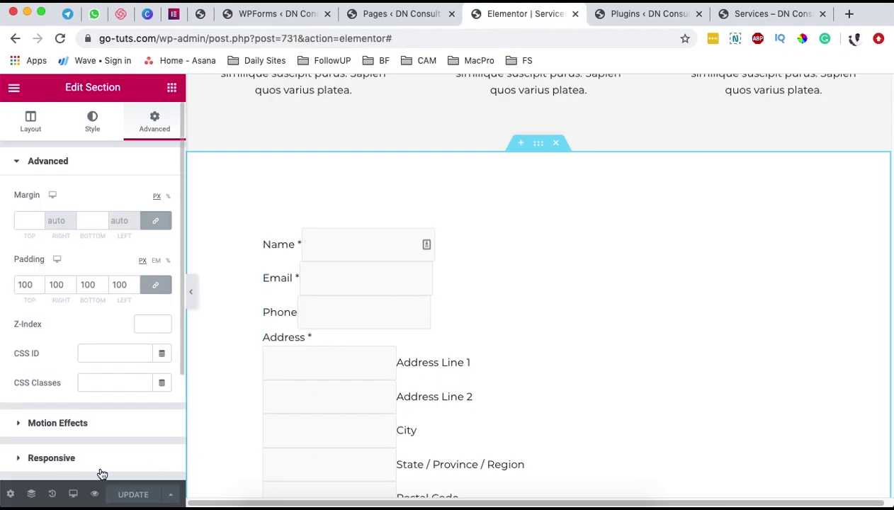
{"action": "left_click", "coordinate": [94, 494]}
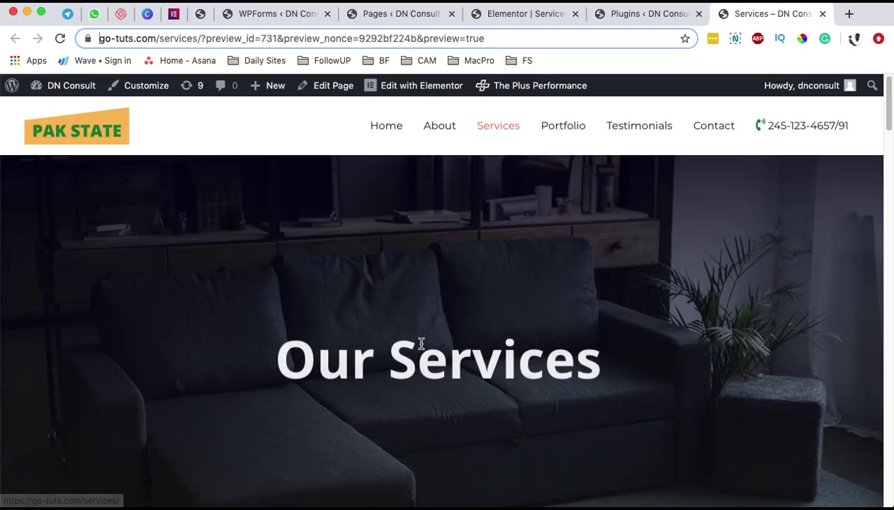
{"action": "scroll", "coordinate": [422, 322], "scroll_direction": "down", "scroll_amount": 6}
{"action": "scroll", "coordinate": [421, 313], "scroll_direction": "up", "scroll_amount": 7}
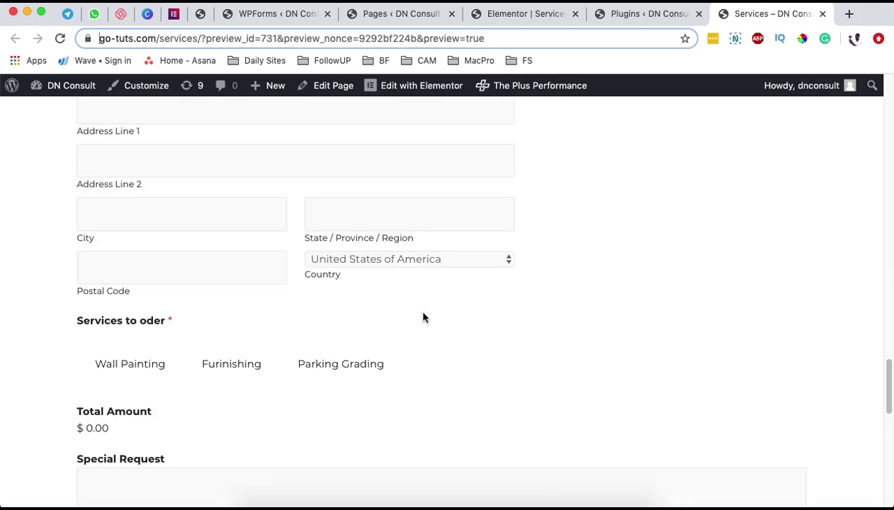
{"action": "scroll", "coordinate": [424, 311], "scroll_direction": "up", "scroll_amount": 3}
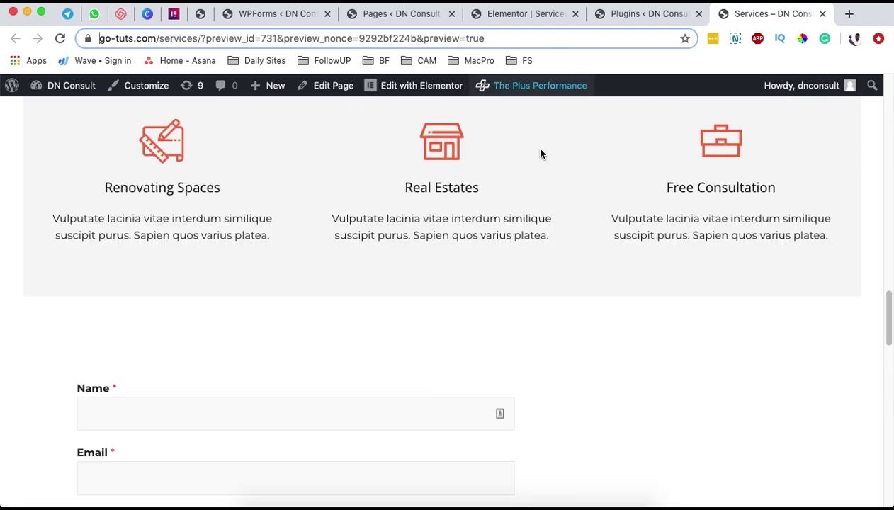
{"action": "scroll", "coordinate": [473, 395], "scroll_direction": "down", "scroll_amount": 2}
{"action": "scroll", "coordinate": [483, 333], "scroll_direction": "down", "scroll_amount": 3}
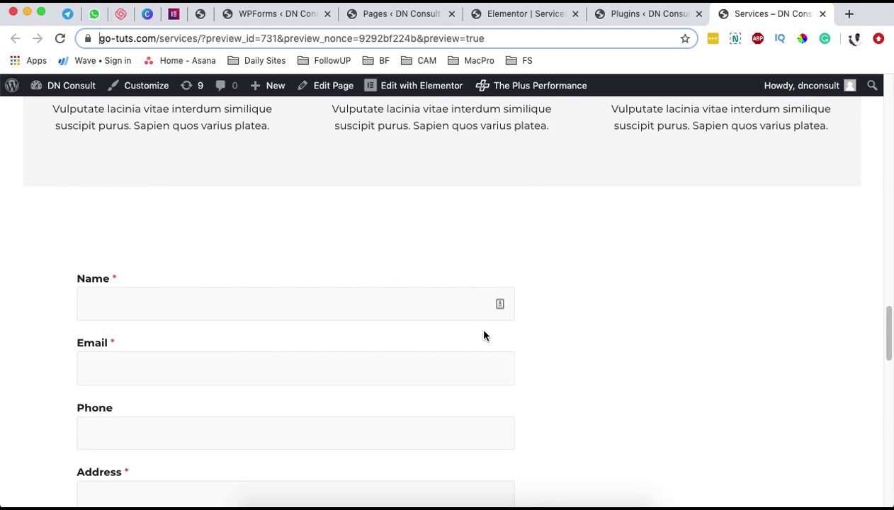
{"action": "scroll", "coordinate": [484, 317], "scroll_direction": "up", "scroll_amount": 4}
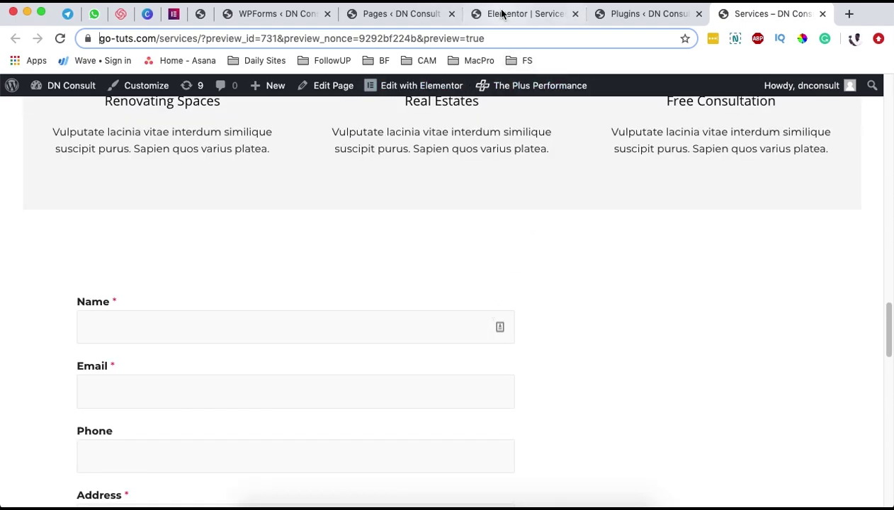
{"action": "left_click", "coordinate": [506, 13]}
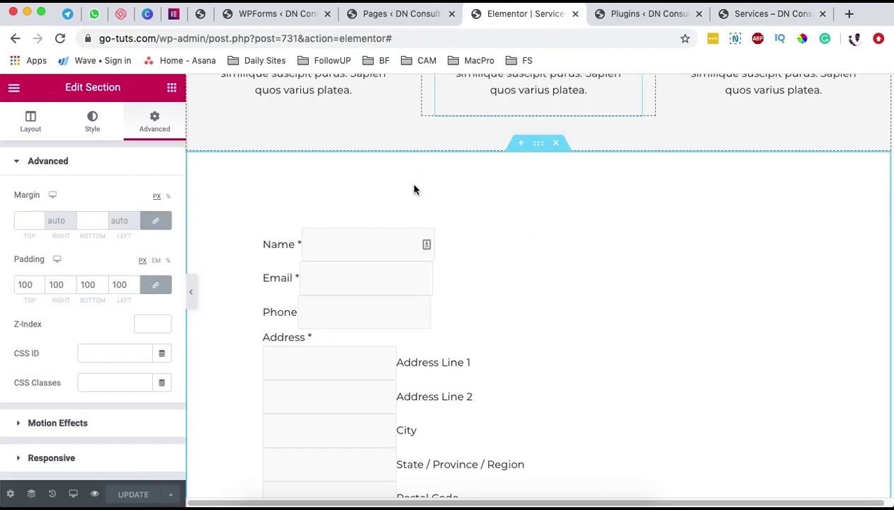
- Give the section a linear #61CE70 to #F2295B gradient background, update, and reload the editor
{"action": "left_click", "coordinate": [92, 120]}
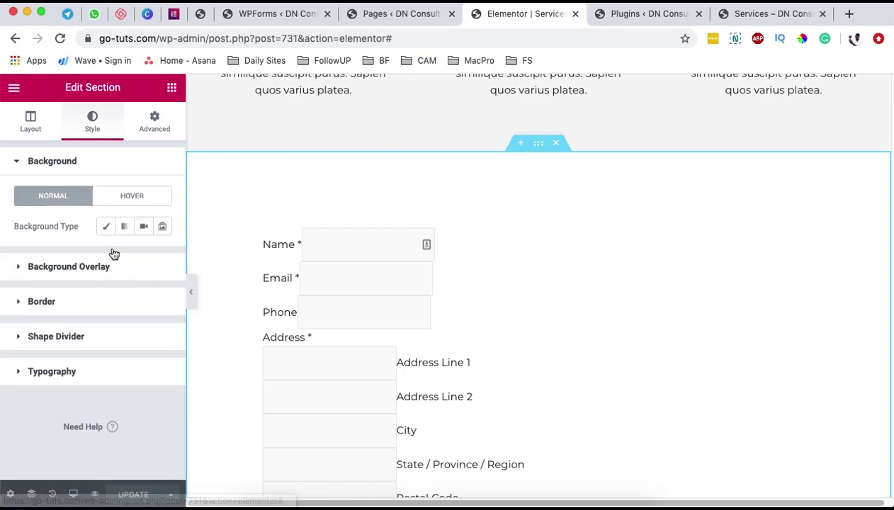
{"action": "left_click", "coordinate": [124, 226]}
{"action": "left_click", "coordinate": [142, 255]}
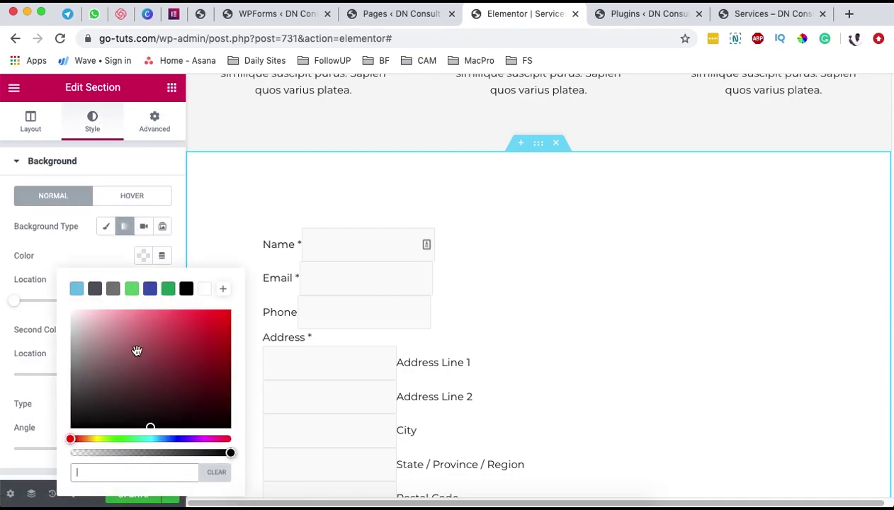
{"action": "left_click", "coordinate": [132, 288]}
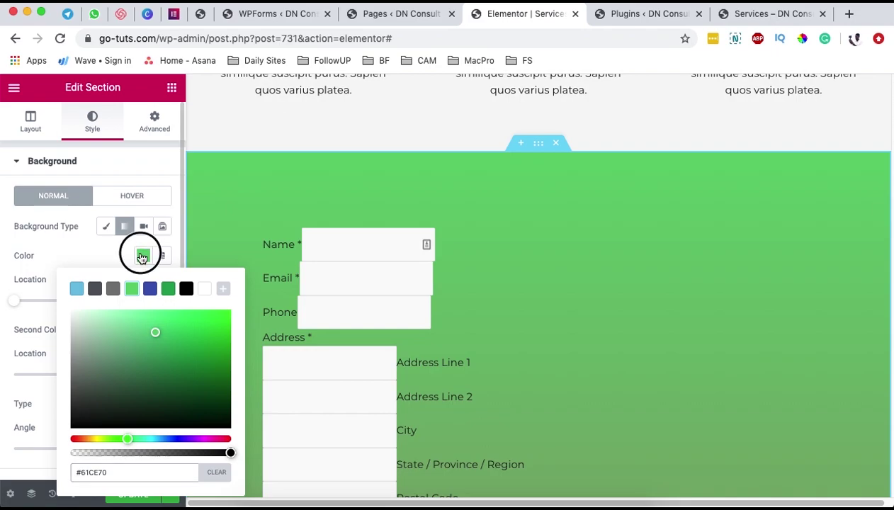
{"action": "left_click", "coordinate": [142, 257]}
{"action": "left_click", "coordinate": [143, 330]}
{"action": "scroll", "coordinate": [296, 434], "scroll_direction": "down", "scroll_amount": 10}
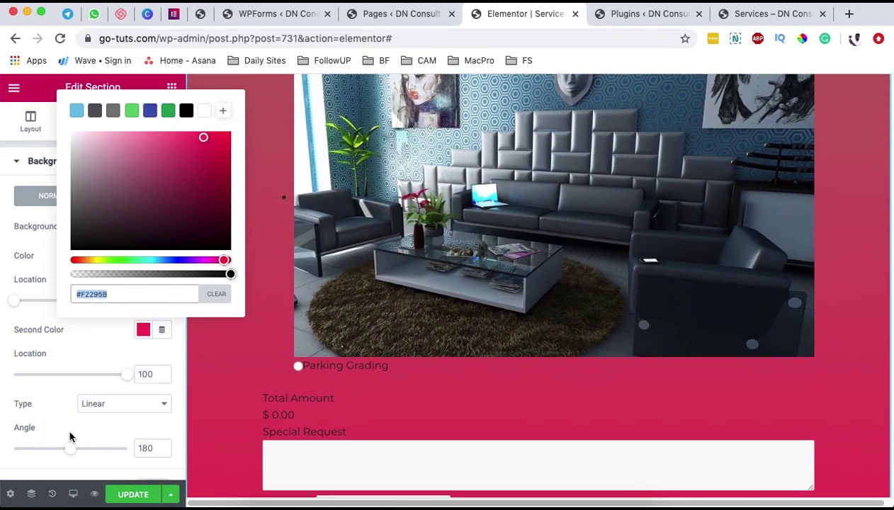
{"action": "left_click", "coordinate": [10, 461]}
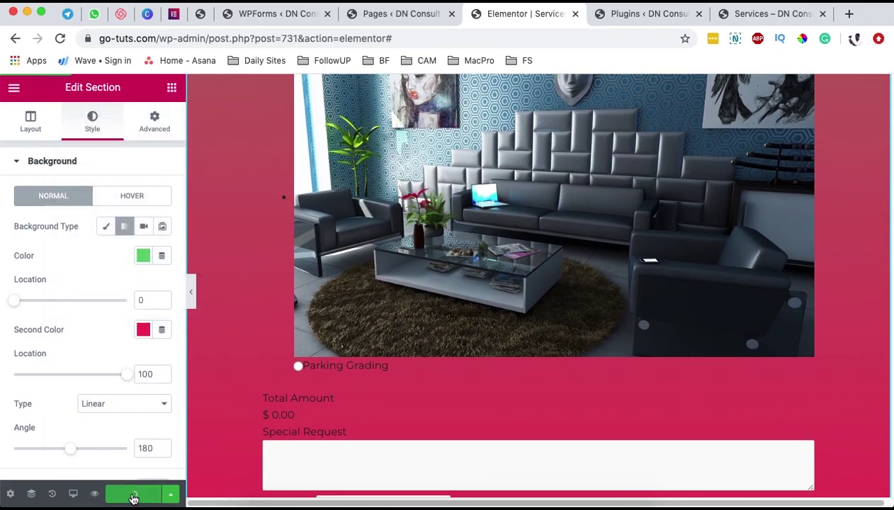
{"action": "left_click", "coordinate": [133, 497]}
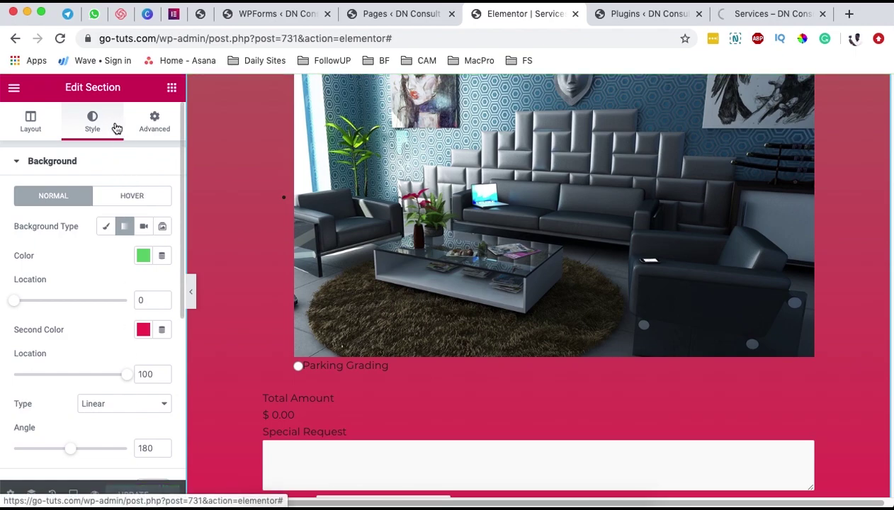
{"action": "left_click", "coordinate": [60, 39]}
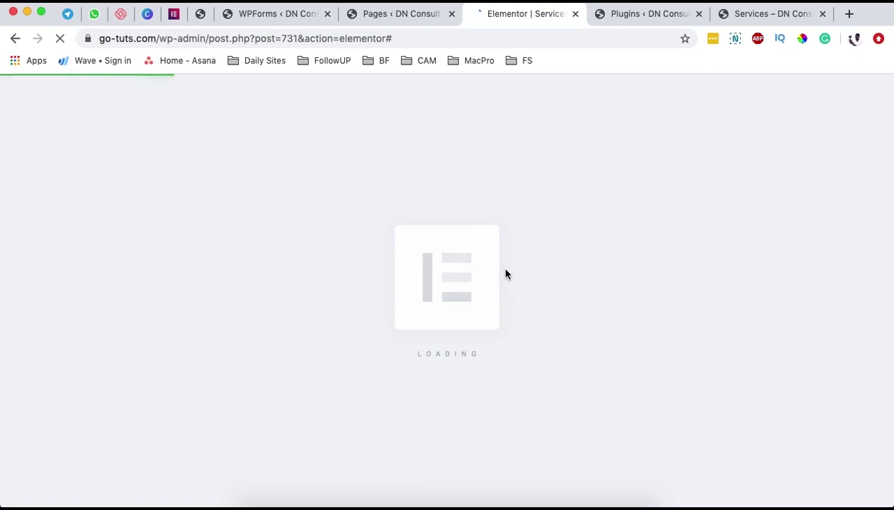
- Scroll the Services preview to view the order form on its green-to-pink gradient
{"action": "left_click", "coordinate": [750, 17]}
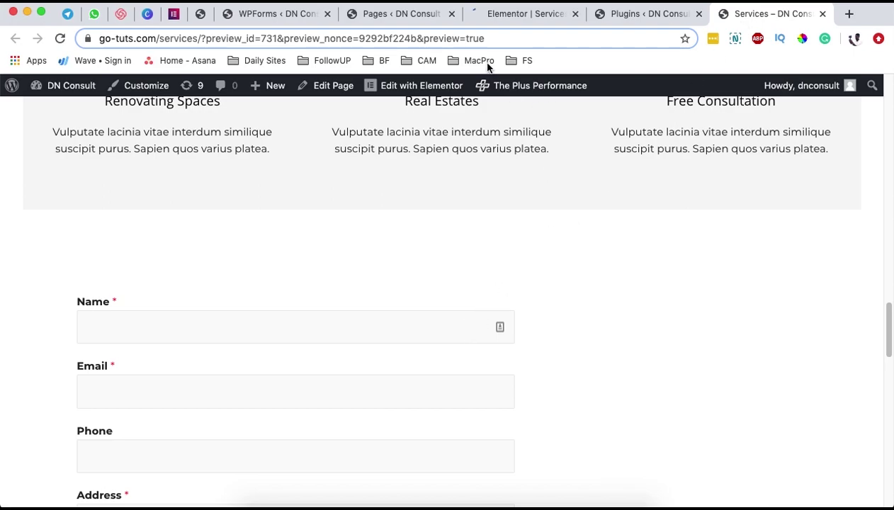
{"action": "scroll", "coordinate": [508, 322], "scroll_direction": "down", "scroll_amount": 10}
{"action": "scroll", "coordinate": [507, 322], "scroll_direction": "up", "scroll_amount": 10}
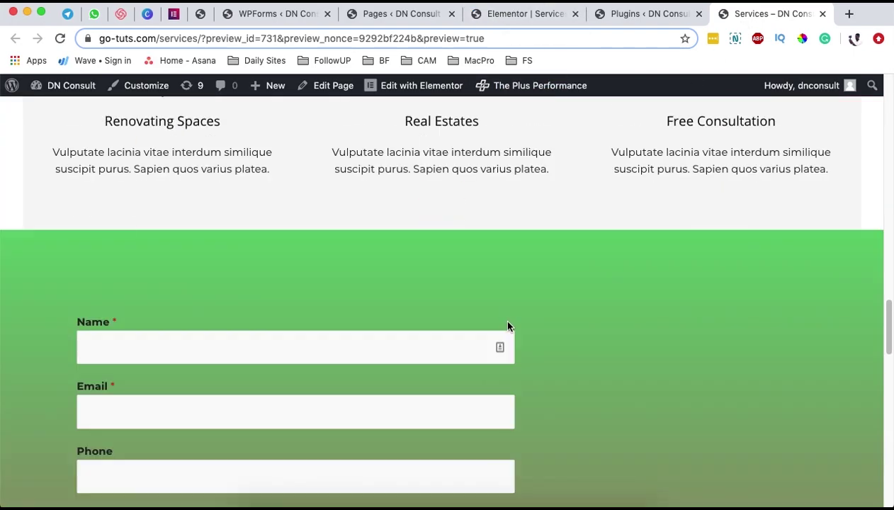
{"action": "scroll", "coordinate": [507, 325], "scroll_direction": "down", "scroll_amount": 3}
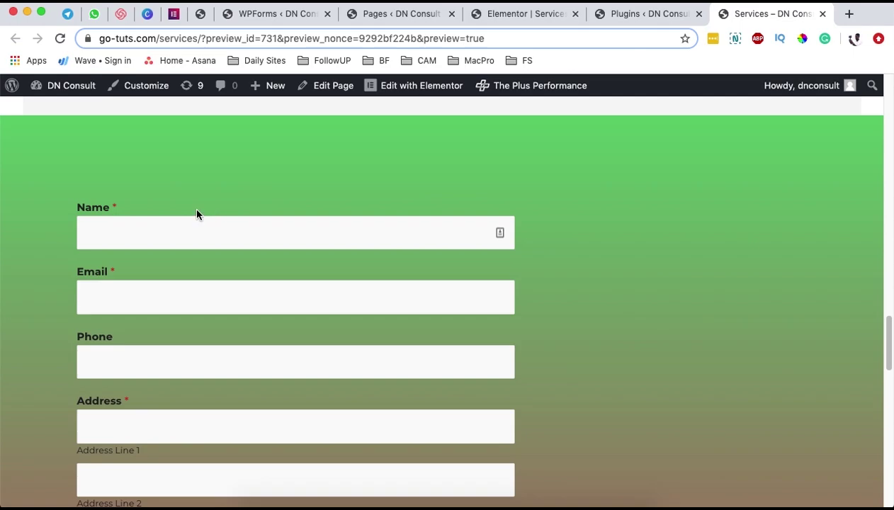
{"action": "scroll", "coordinate": [265, 389], "scroll_direction": "down", "scroll_amount": 5}
{"action": "scroll", "coordinate": [266, 386], "scroll_direction": "up", "scroll_amount": 1}
{"action": "scroll", "coordinate": [269, 376], "scroll_direction": "down", "scroll_amount": 9}
{"action": "scroll", "coordinate": [276, 374], "scroll_direction": "up", "scroll_amount": 10}
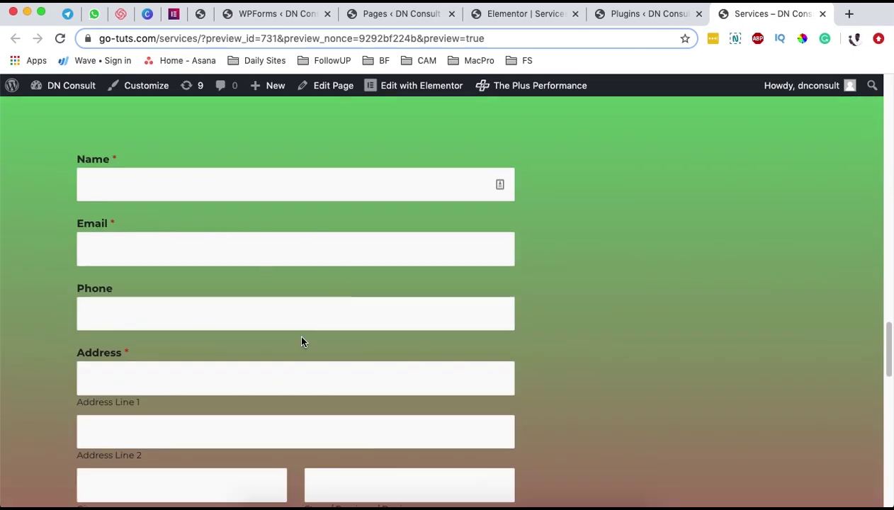
{"action": "scroll", "coordinate": [297, 347], "scroll_direction": "down", "scroll_amount": 10}
- Try the form: select the 'Services to oder' label and click into the Special Request box
{"action": "left_click", "coordinate": [92, 397]}
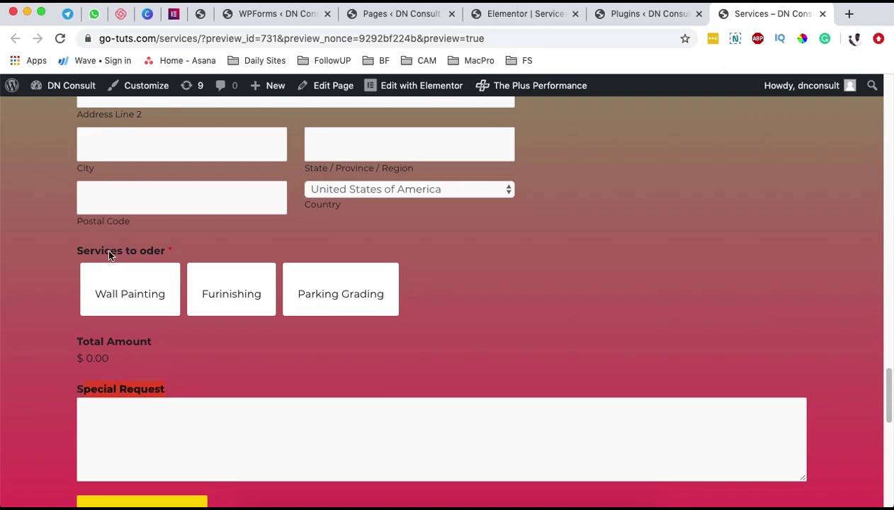
{"action": "left_click_drag", "start_coordinate": [111, 255], "coordinate": [208, 264]}
{"action": "left_click", "coordinate": [159, 264]}
{"action": "scroll", "coordinate": [356, 296], "scroll_direction": "down", "scroll_amount": 2}
{"action": "left_click", "coordinate": [176, 404]}
{"action": "left_click", "coordinate": [365, 461]}
{"action": "left_click", "coordinate": [128, 361]}
{"action": "left_click", "coordinate": [25, 325]}
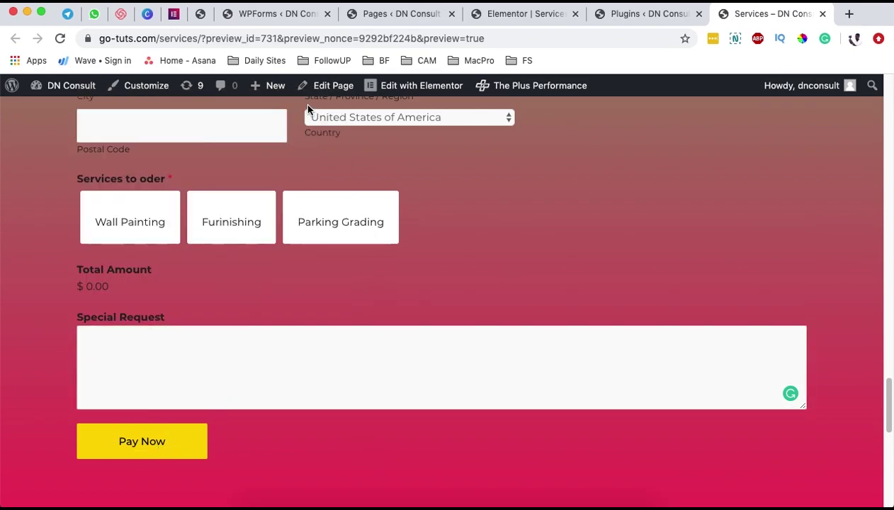
{"action": "left_click", "coordinate": [251, 14]}
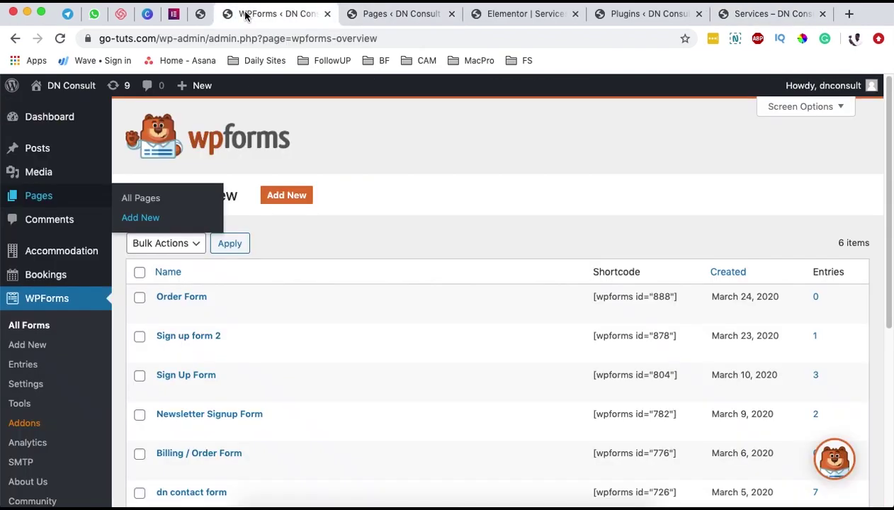
- Uncheck Use image choices on the Order Form's Services field and save the form
{"action": "left_click", "coordinate": [201, 14]}
{"action": "scroll", "coordinate": [488, 318], "scroll_direction": "up", "scroll_amount": 10}
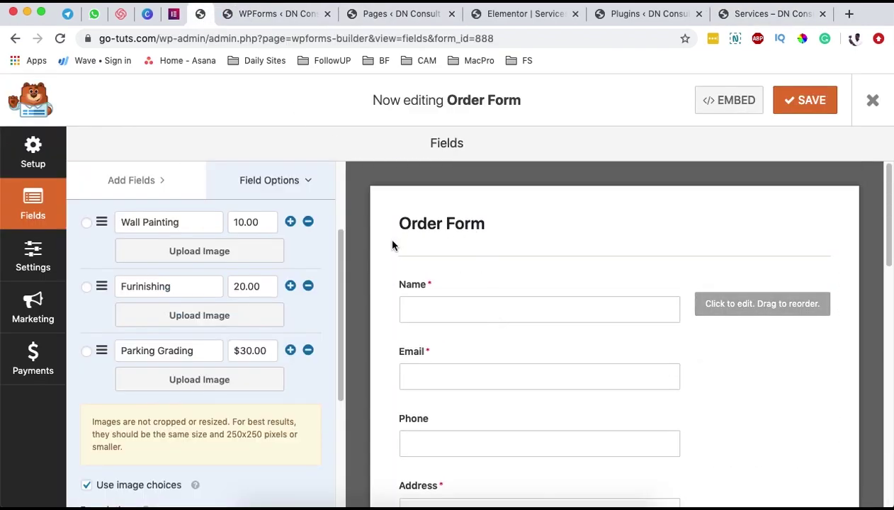
{"action": "scroll", "coordinate": [493, 373], "scroll_direction": "down", "scroll_amount": 5}
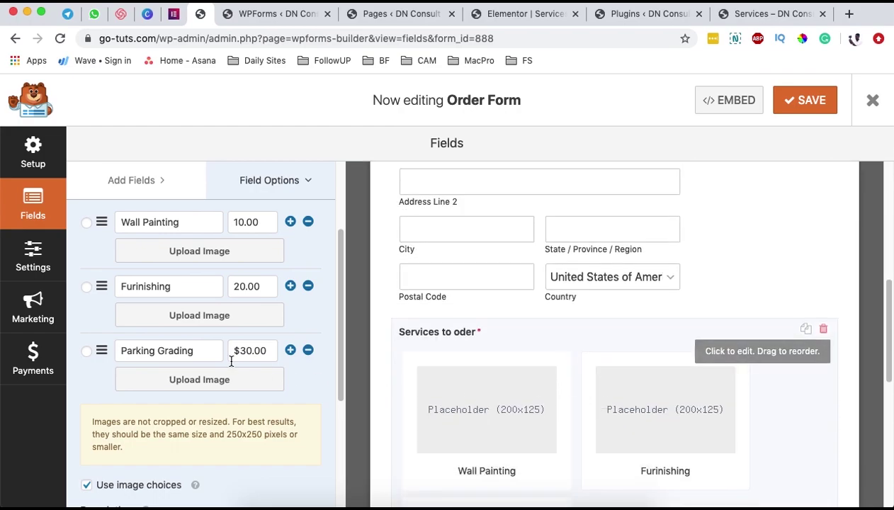
{"action": "scroll", "coordinate": [628, 345], "scroll_direction": "up", "scroll_amount": 5}
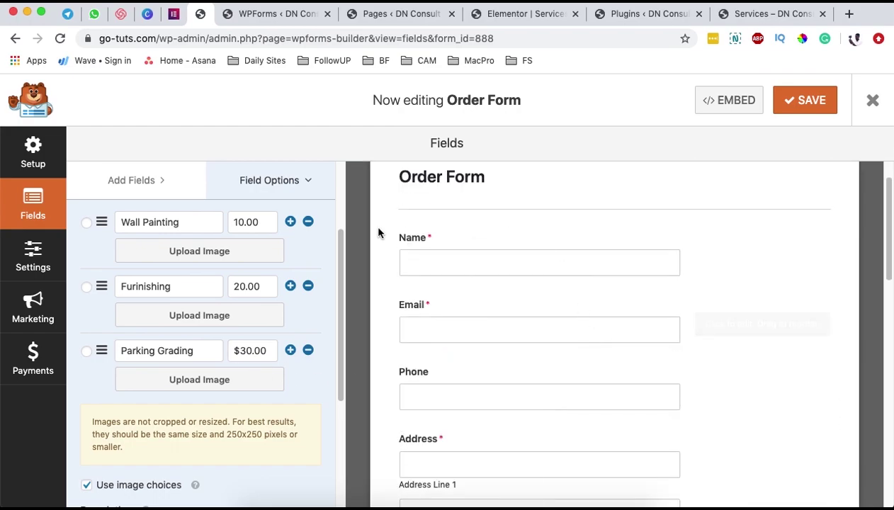
{"action": "scroll", "coordinate": [469, 326], "scroll_direction": "down", "scroll_amount": 1}
{"action": "scroll", "coordinate": [469, 353], "scroll_direction": "down", "scroll_amount": 5}
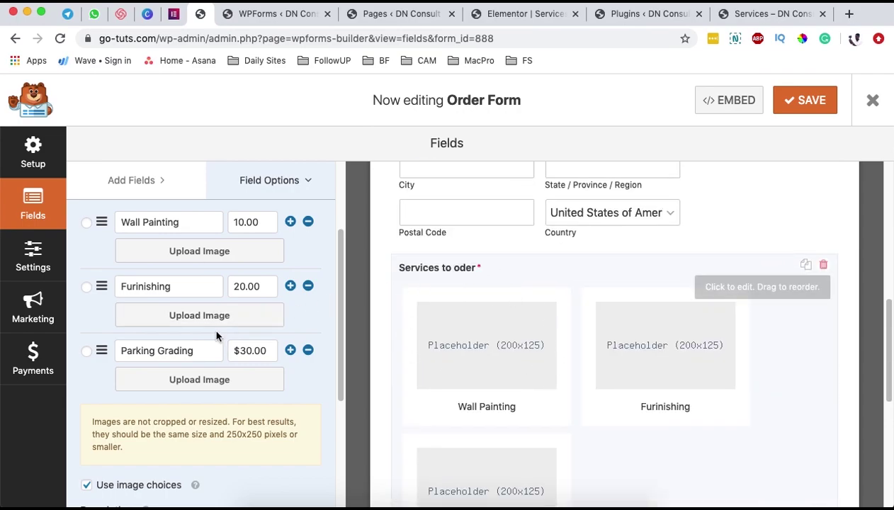
{"action": "scroll", "coordinate": [212, 326], "scroll_direction": "down", "scroll_amount": 2}
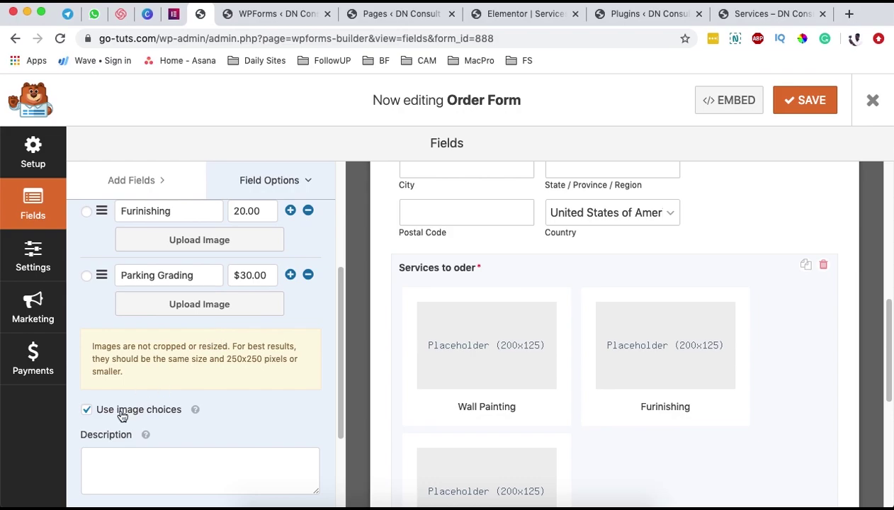
{"action": "left_click", "coordinate": [120, 414]}
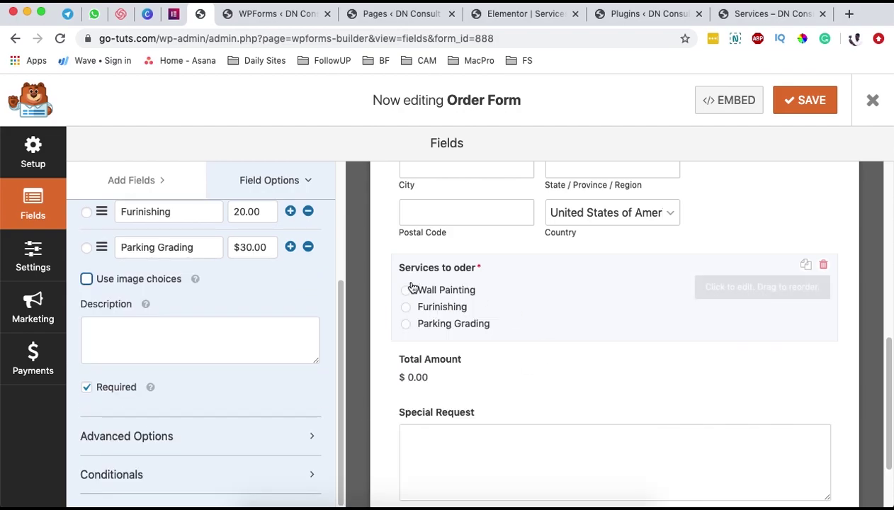
{"action": "left_click", "coordinate": [810, 104]}
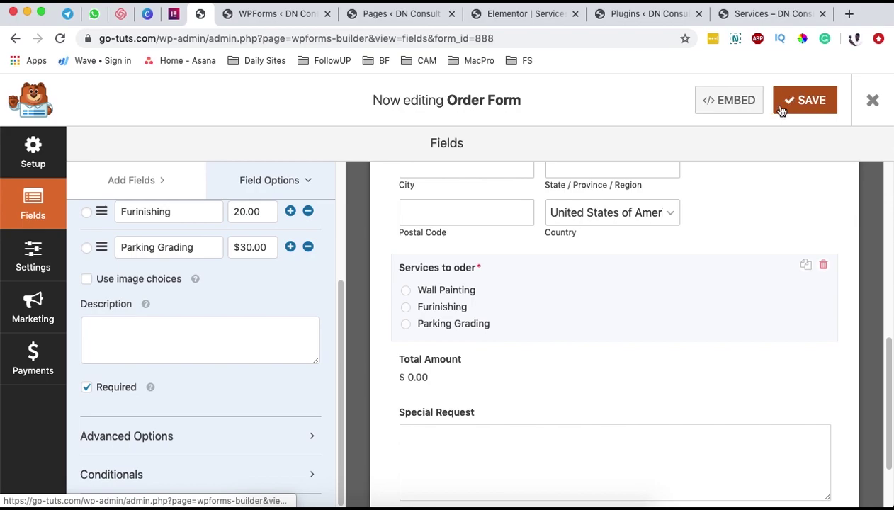
{"action": "left_click", "coordinate": [659, 13]}
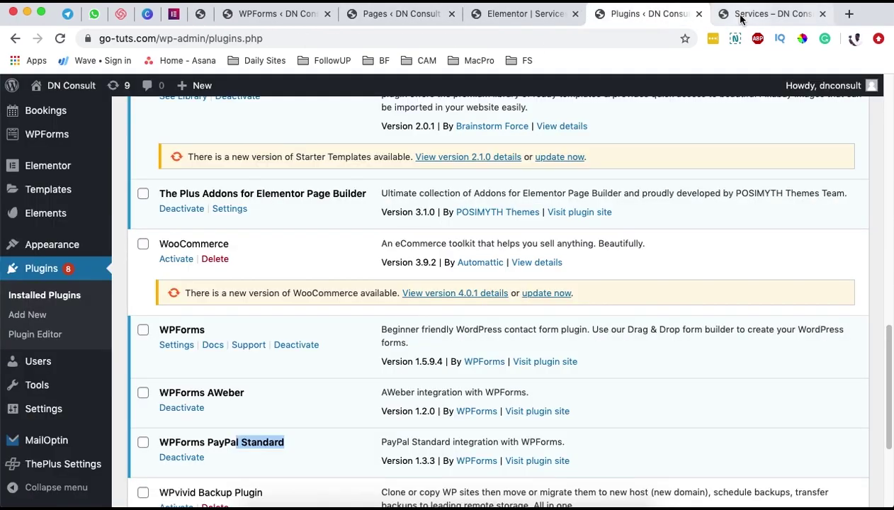
- Return to the Elementor Services page editor and scroll through the page
{"action": "key", "text": "ctrl+shift+Tab"}
{"action": "left_click", "coordinate": [60, 38]}
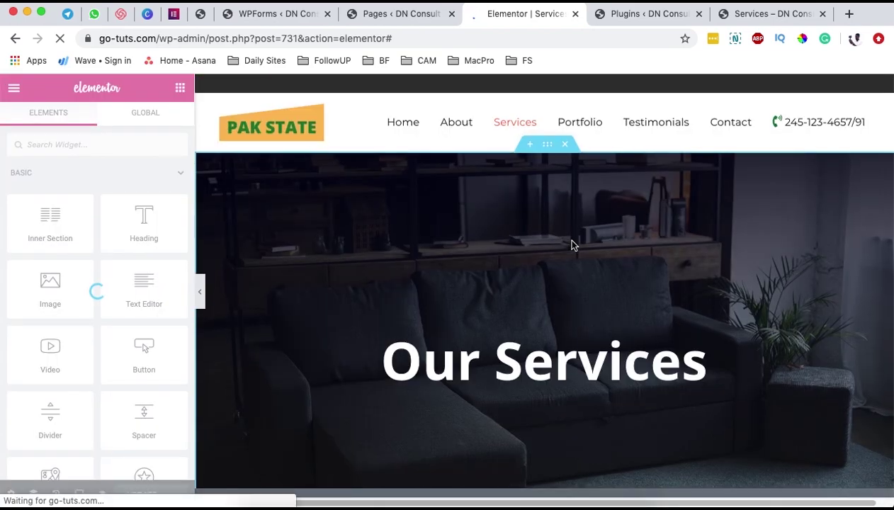
{"action": "scroll", "coordinate": [549, 341], "scroll_direction": "down", "scroll_amount": 10}
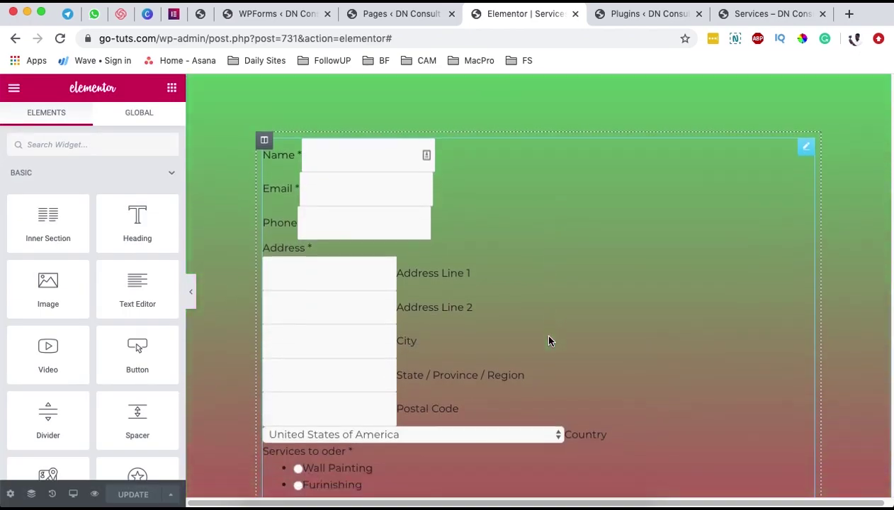
{"action": "scroll", "coordinate": [549, 340], "scroll_direction": "down", "scroll_amount": 10}
{"action": "scroll", "coordinate": [548, 339], "scroll_direction": "up", "scroll_amount": 2}
{"action": "scroll", "coordinate": [549, 340], "scroll_direction": "down", "scroll_amount": 2}
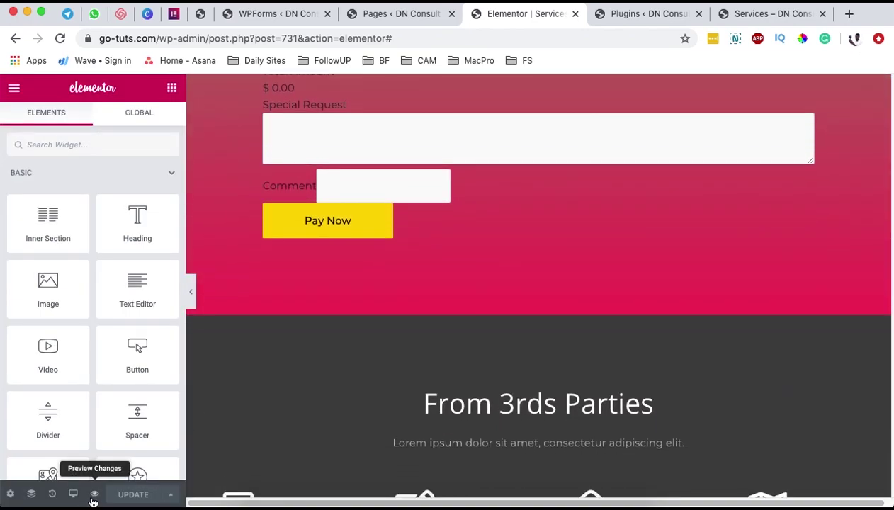
{"action": "scroll", "coordinate": [422, 314], "scroll_direction": "up", "scroll_amount": 5}
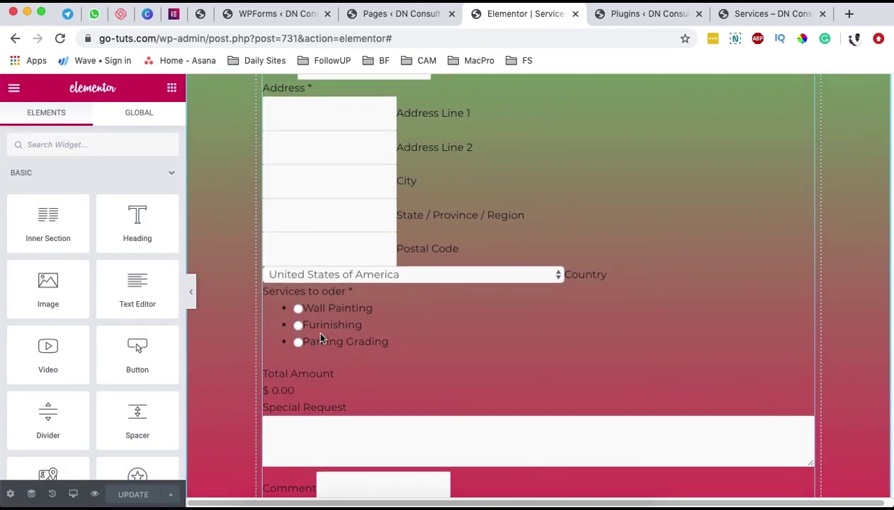
- Preview the Services page and scroll down to the green order form with radio choices
{"action": "left_click", "coordinate": [94, 493]}
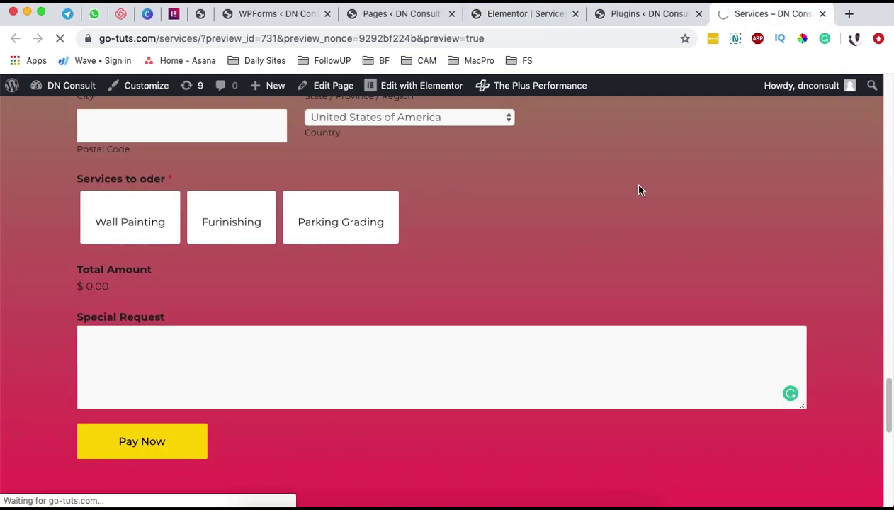
{"action": "scroll", "coordinate": [602, 241], "scroll_direction": "down", "scroll_amount": 5}
{"action": "scroll", "coordinate": [613, 240], "scroll_direction": "down", "scroll_amount": 10}
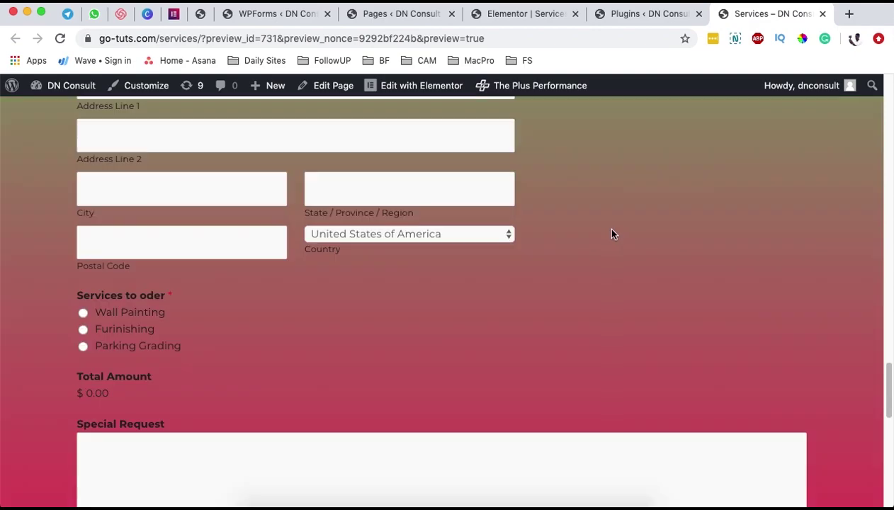
{"action": "scroll", "coordinate": [164, 335], "scroll_direction": "down", "scroll_amount": 2}
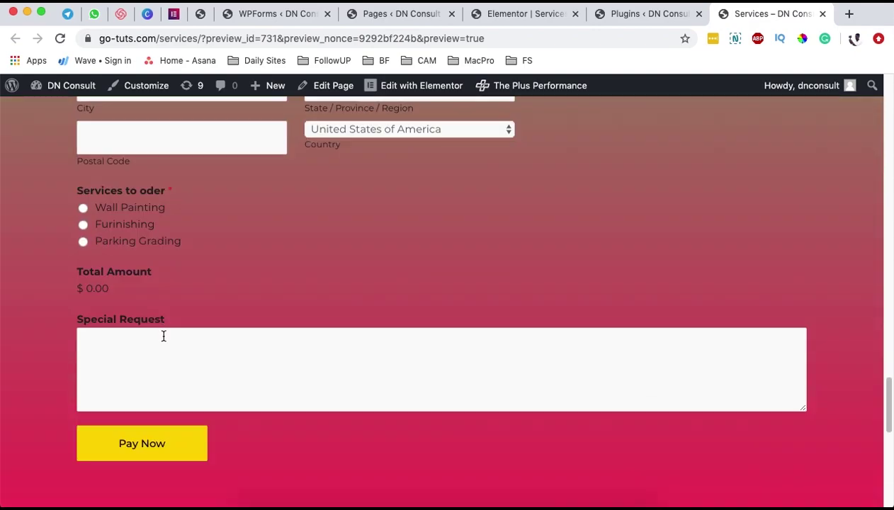
{"action": "scroll", "coordinate": [576, 314], "scroll_direction": "up", "scroll_amount": 10}
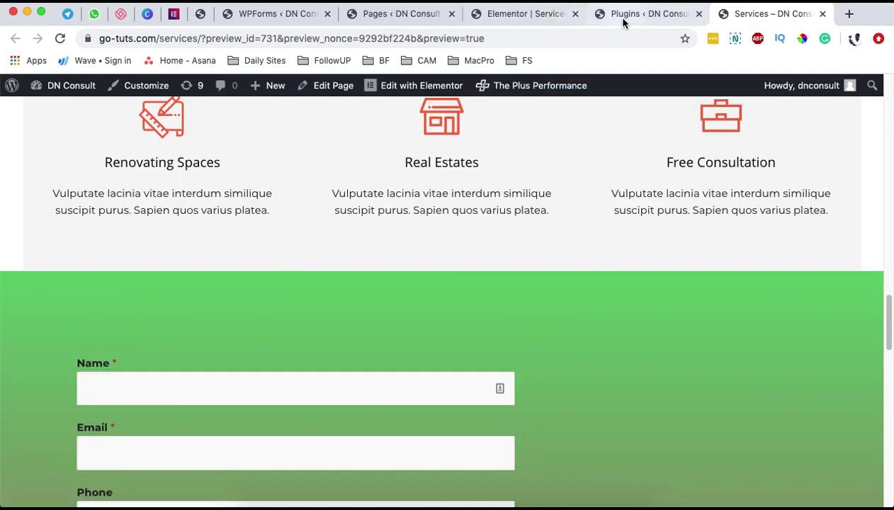
- Copy the pink ODER FORM heading and paste it into the green order form section
{"action": "left_click", "coordinate": [528, 17]}
{"action": "scroll", "coordinate": [476, 171], "scroll_direction": "up", "scroll_amount": 10}
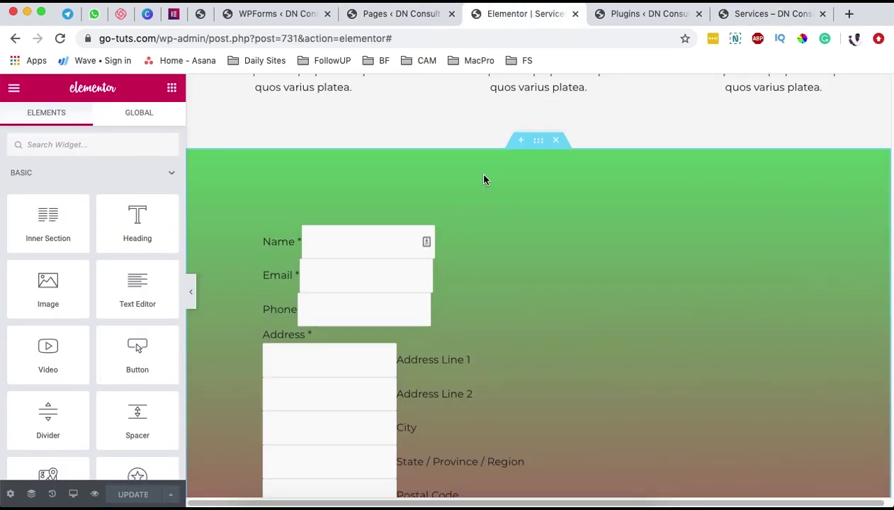
{"action": "scroll", "coordinate": [479, 168], "scroll_direction": "down", "scroll_amount": 15}
{"action": "scroll", "coordinate": [479, 170], "scroll_direction": "up", "scroll_amount": 5}
{"action": "scroll", "coordinate": [487, 174], "scroll_direction": "up", "scroll_amount": 3}
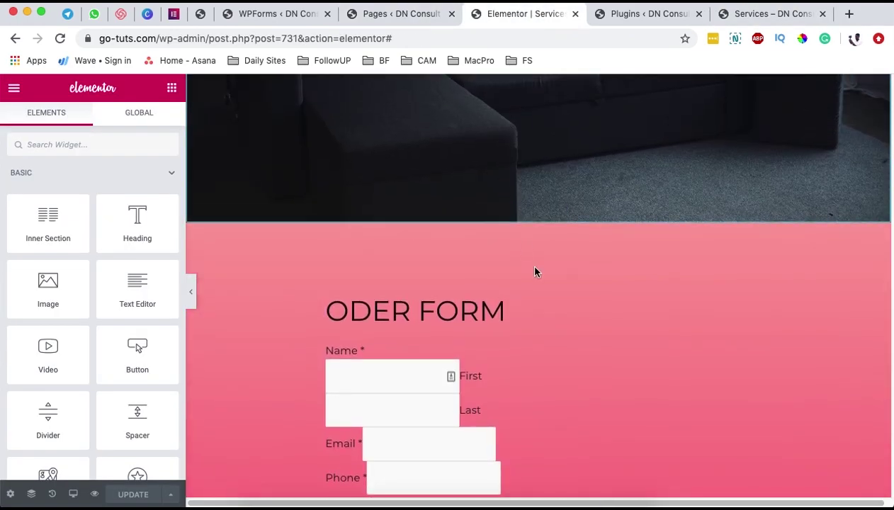
{"action": "right_click", "coordinate": [814, 304]}
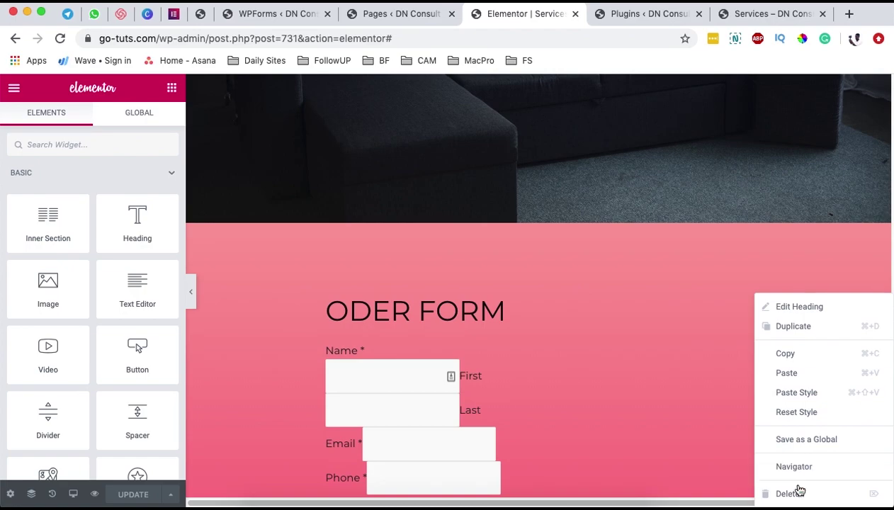
{"action": "left_click", "coordinate": [793, 353]}
{"action": "scroll", "coordinate": [475, 284], "scroll_direction": "down", "scroll_amount": 15}
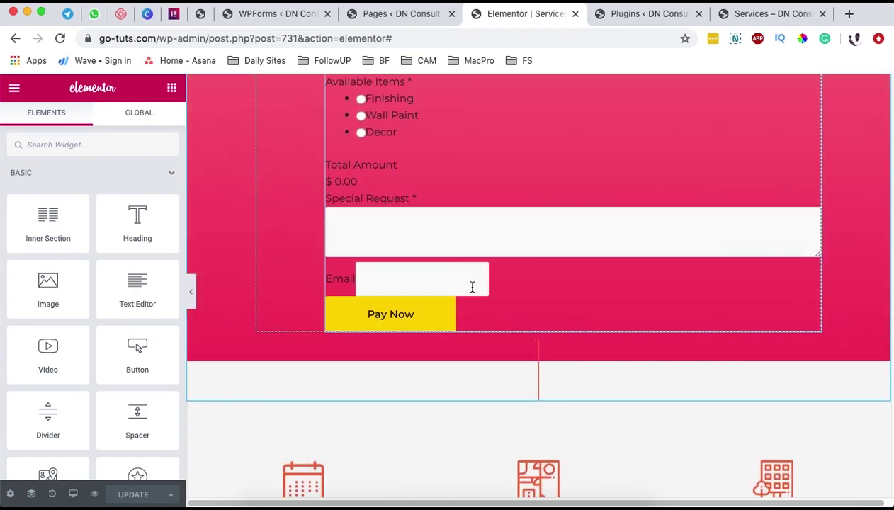
{"action": "scroll", "coordinate": [480, 281], "scroll_direction": "up", "scroll_amount": 1}
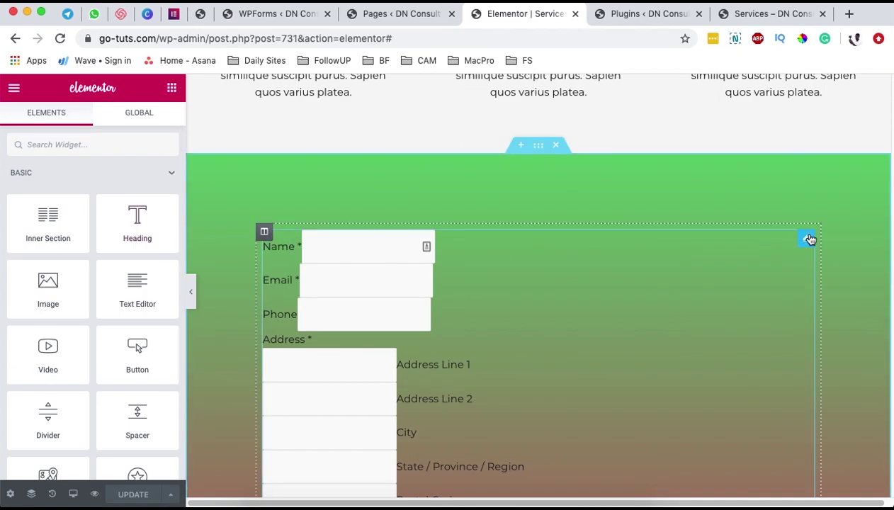
{"action": "right_click", "coordinate": [809, 239]}
{"action": "left_click", "coordinate": [810, 322]}
- Drag the pasted heading above the form's Name field and update the page
{"action": "scroll", "coordinate": [674, 312], "scroll_direction": "down", "scroll_amount": 10}
{"action": "scroll", "coordinate": [684, 320], "scroll_direction": "up", "scroll_amount": 8}
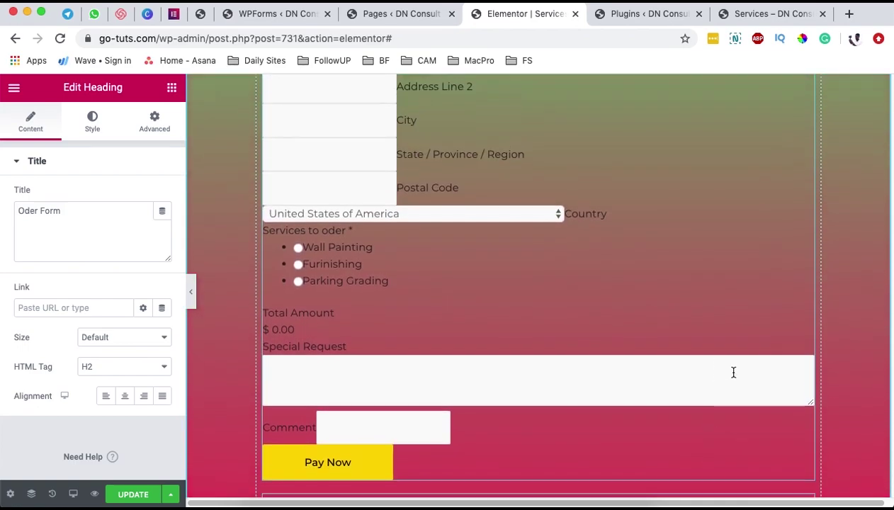
{"action": "scroll", "coordinate": [744, 383], "scroll_direction": "down", "scroll_amount": 1}
{"action": "scroll", "coordinate": [756, 394], "scroll_direction": "down", "scroll_amount": 2}
{"action": "left_click_drag", "start_coordinate": [806, 384], "coordinate": [698, 279]}
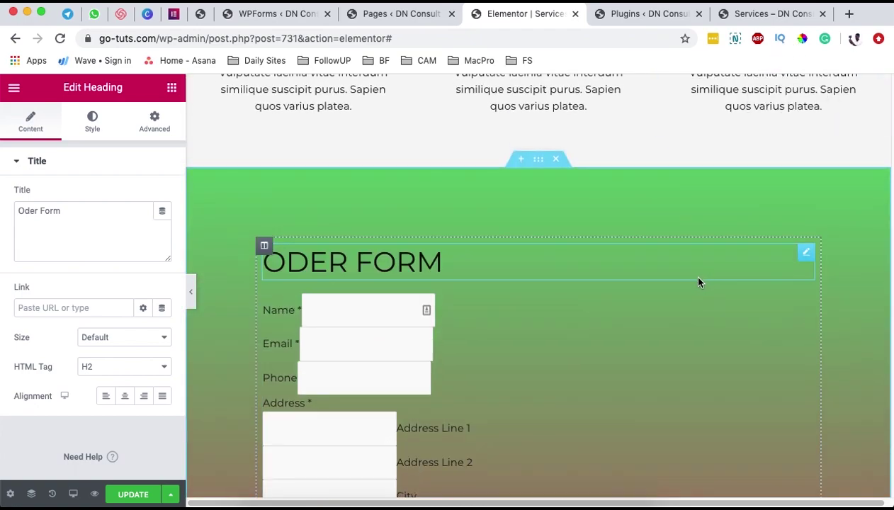
{"action": "left_click", "coordinate": [134, 495]}
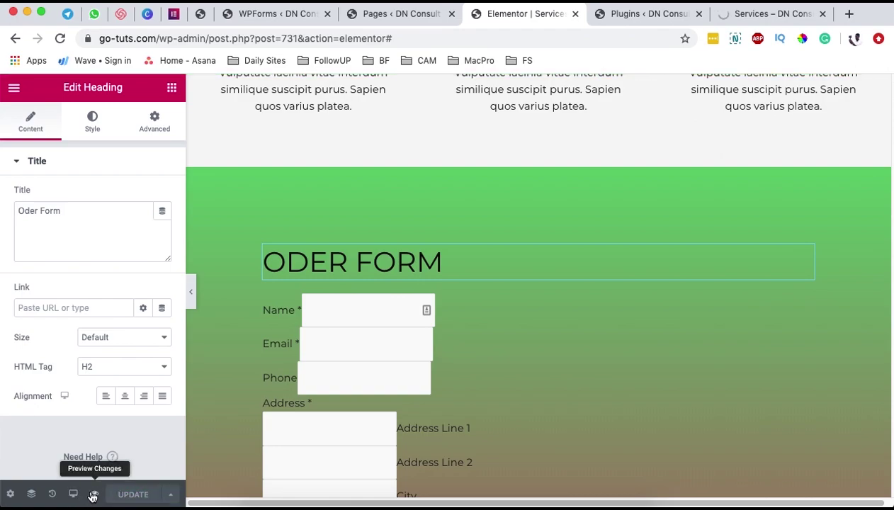
- Review the Services page preview, scrolling around the ODER FORM heading and order form
{"action": "left_click", "coordinate": [757, 15]}
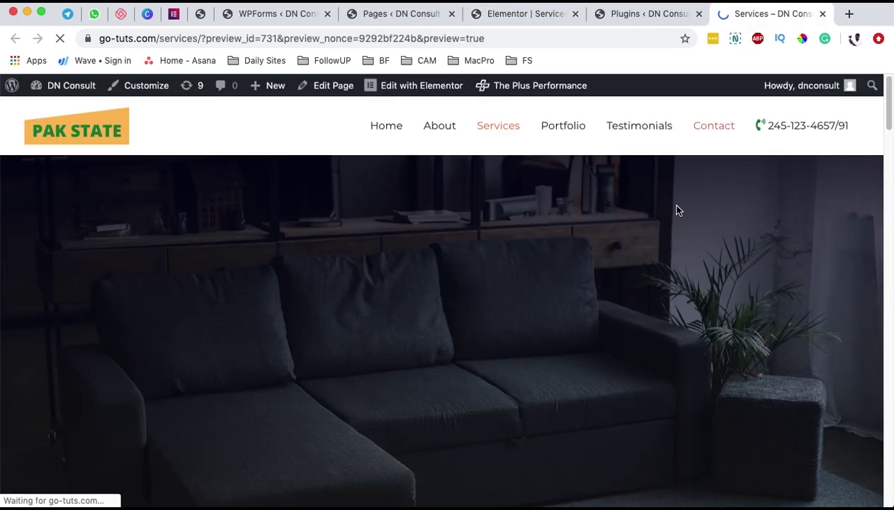
{"action": "scroll", "coordinate": [575, 267], "scroll_direction": "down", "scroll_amount": 10}
{"action": "scroll", "coordinate": [202, 285], "scroll_direction": "down", "scroll_amount": 20}
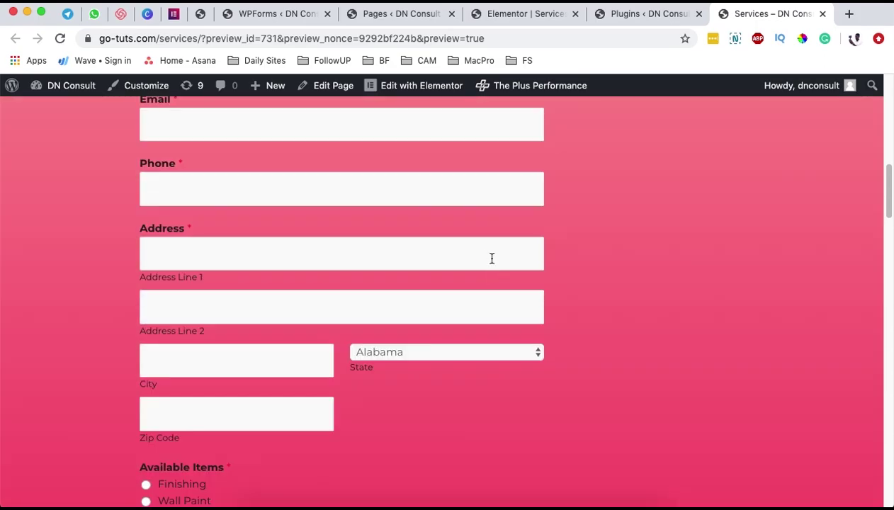
{"action": "scroll", "coordinate": [475, 245], "scroll_direction": "down", "scroll_amount": 3}
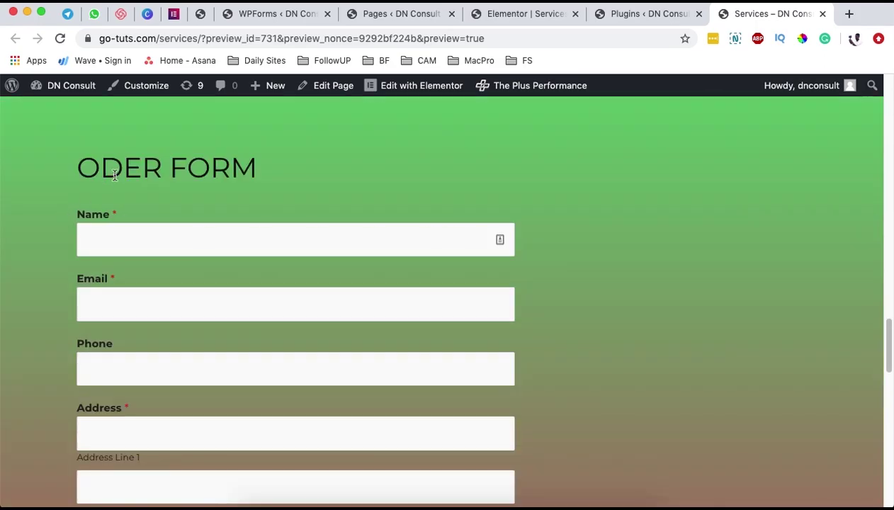
{"action": "left_click_drag", "start_coordinate": [128, 167], "coordinate": [325, 182]}
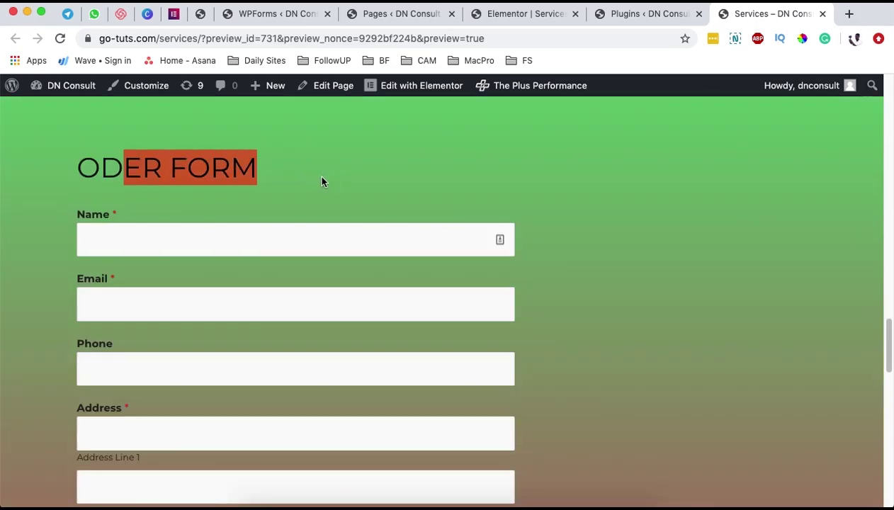
{"action": "scroll", "coordinate": [570, 212], "scroll_direction": "up", "scroll_amount": 15}
{"action": "scroll", "coordinate": [574, 211], "scroll_direction": "up", "scroll_amount": 8}
{"action": "scroll", "coordinate": [574, 211], "scroll_direction": "down", "scroll_amount": 20}
{"action": "scroll", "coordinate": [575, 210], "scroll_direction": "down", "scroll_amount": 5}
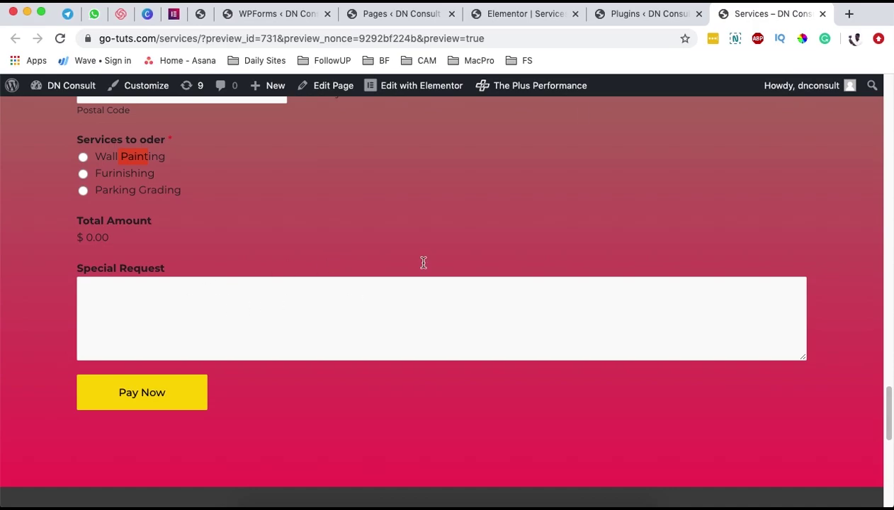
- Back in Elementor, delete the old pink order form section
{"action": "left_click", "coordinate": [623, 22]}
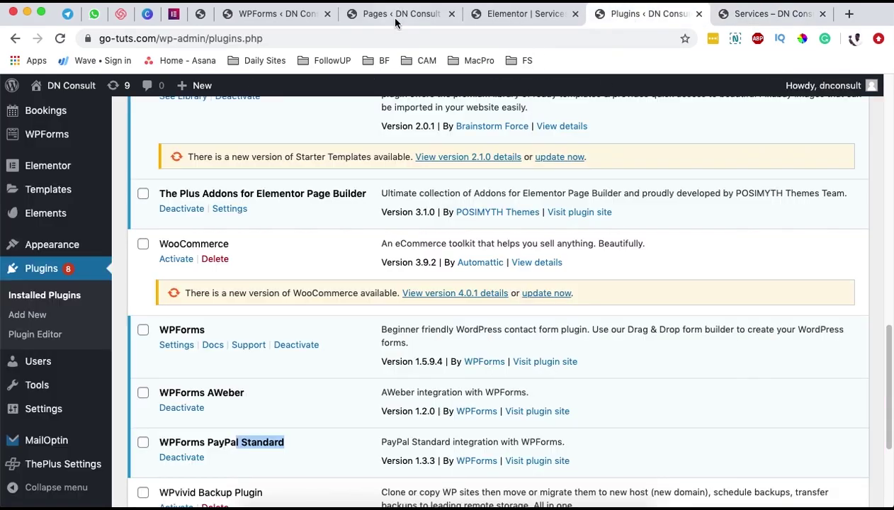
{"action": "left_click", "coordinate": [536, 15]}
{"action": "scroll", "coordinate": [507, 185], "scroll_direction": "down", "scroll_amount": 10}
{"action": "scroll", "coordinate": [505, 176], "scroll_direction": "up", "scroll_amount": 15}
{"action": "scroll", "coordinate": [505, 176], "scroll_direction": "down", "scroll_amount": 5}
{"action": "scroll", "coordinate": [547, 103], "scroll_direction": "up", "scroll_amount": 1}
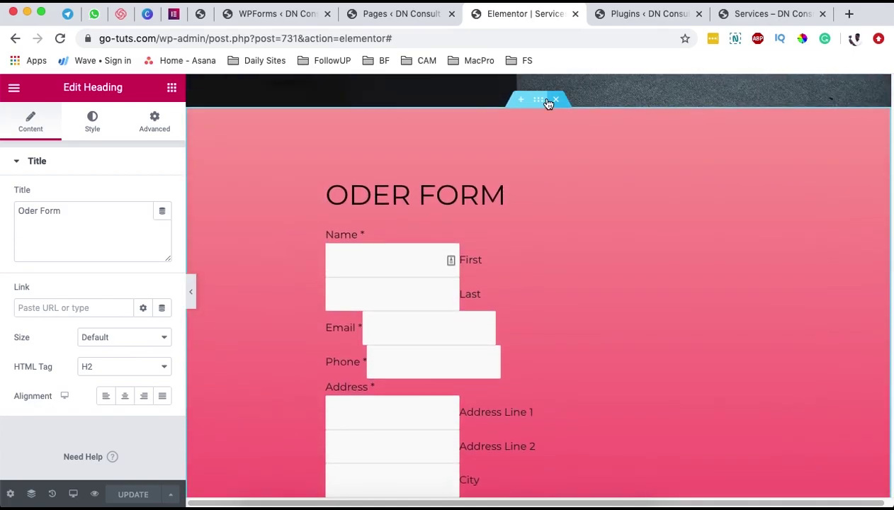
{"action": "left_click", "coordinate": [557, 144]}
{"action": "scroll", "coordinate": [558, 202], "scroll_direction": "down", "scroll_amount": 5}
{"action": "scroll", "coordinate": [558, 202], "scroll_direction": "down", "scroll_amount": 10}
- Update the page, then load go-tuts.com/services/ without the ?preview parameters to view the order form
{"action": "left_click", "coordinate": [131, 494]}
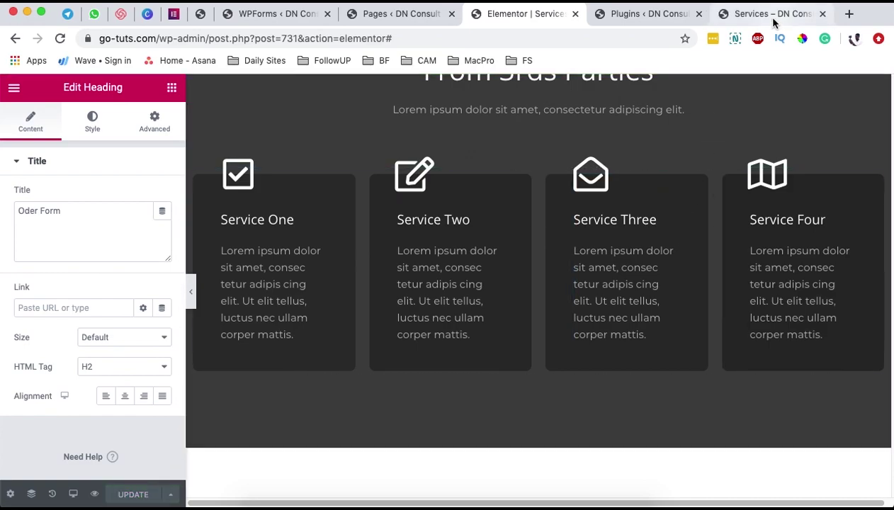
{"action": "left_click", "coordinate": [772, 16]}
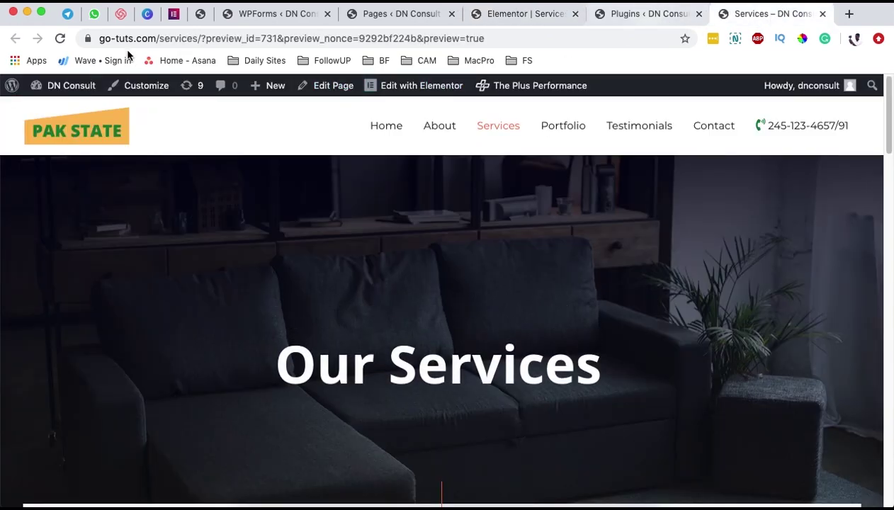
{"action": "left_click_drag", "start_coordinate": [200, 39], "coordinate": [579, 51]}
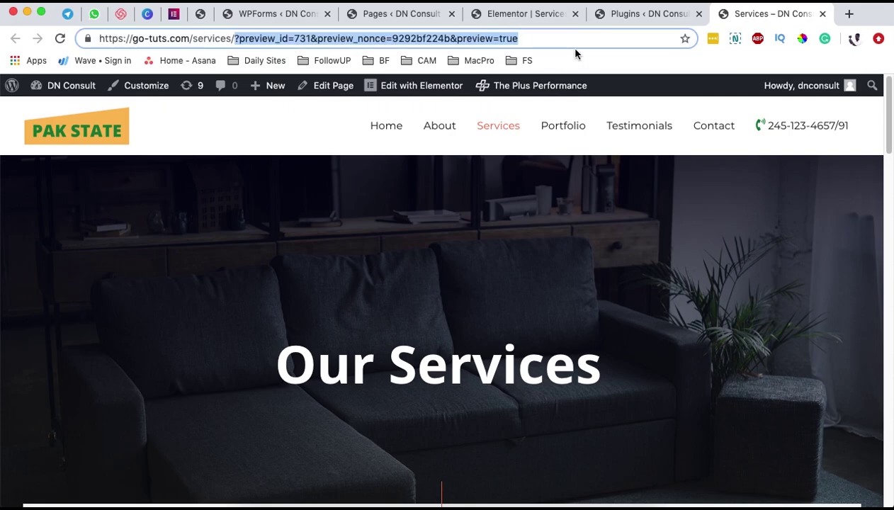
{"action": "key", "text": "BackSpace"}
{"action": "key", "text": "Return"}
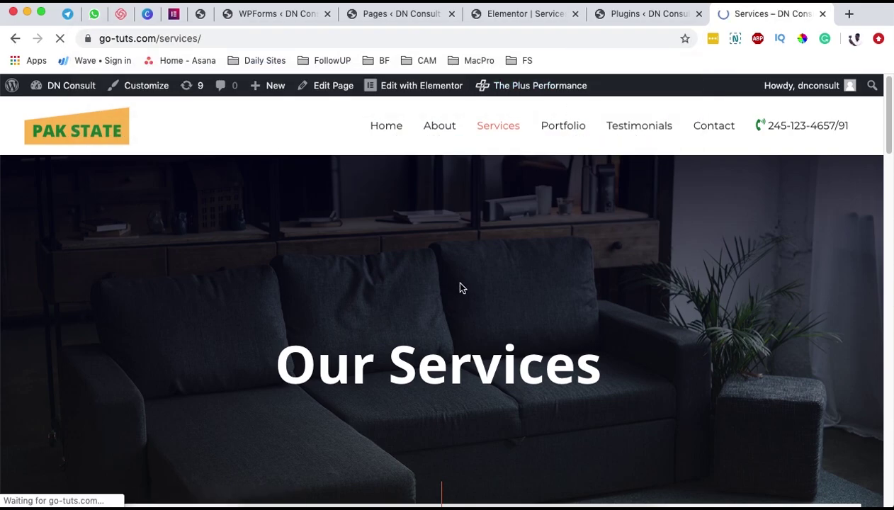
{"action": "scroll", "coordinate": [461, 277], "scroll_direction": "down", "scroll_amount": 15}
{"action": "scroll", "coordinate": [465, 264], "scroll_direction": "down", "scroll_amount": 10}
{"action": "scroll", "coordinate": [461, 250], "scroll_direction": "up", "scroll_amount": 10}
- Autofill the Name and address fields from a saved entry and correct the email address
{"action": "left_click", "coordinate": [108, 255]}
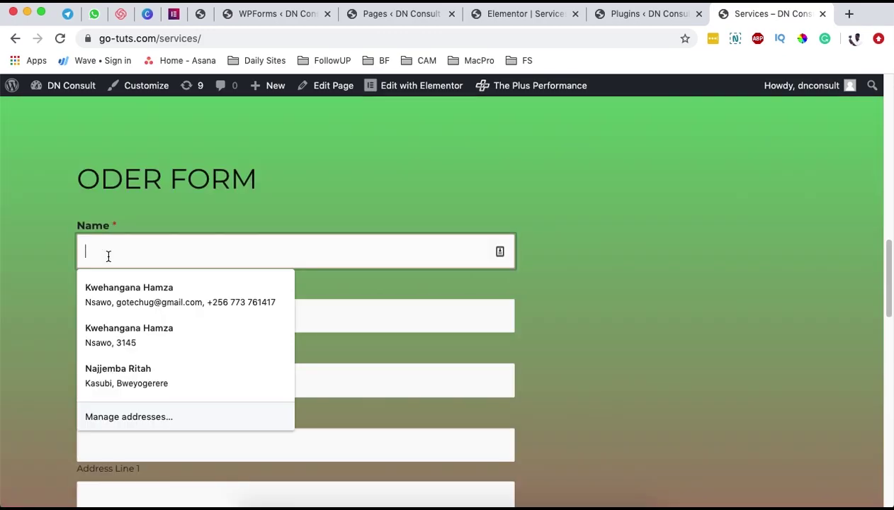
{"action": "left_click", "coordinate": [111, 287]}
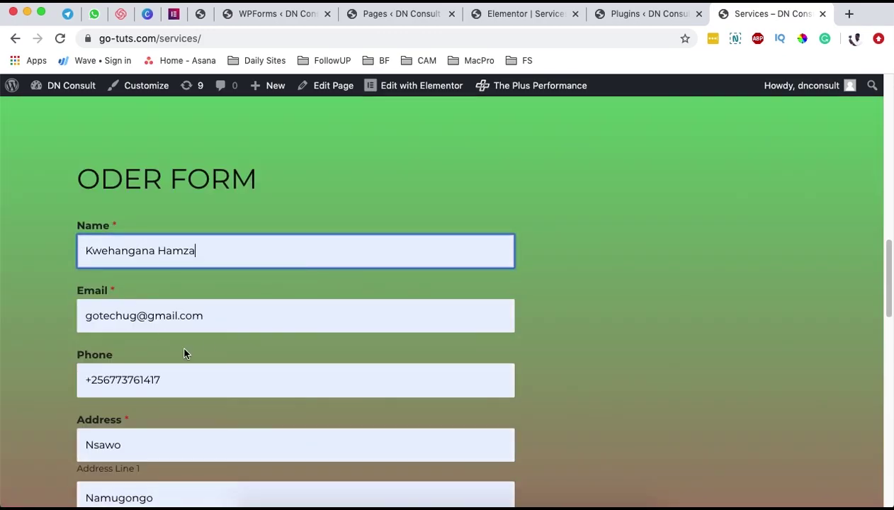
{"action": "double_click", "coordinate": [112, 316]}
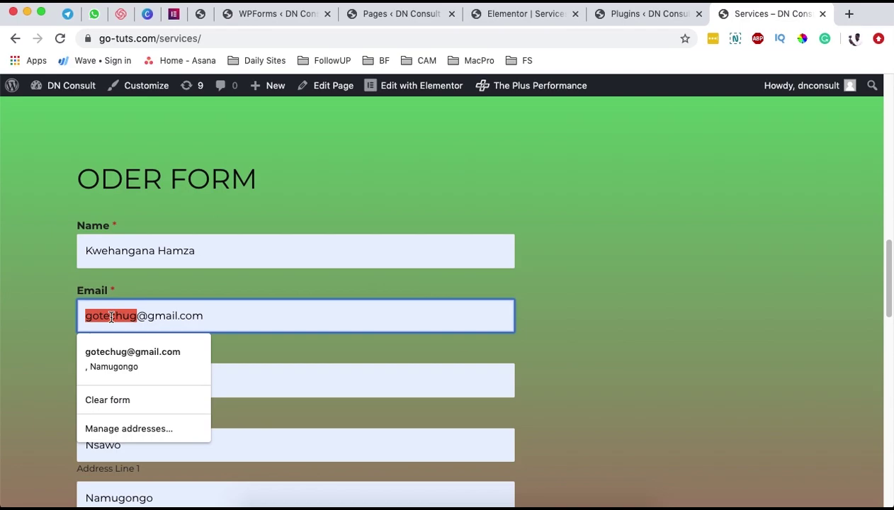
{"action": "type", "text": "kwe"}
{"action": "key", "text": "BackSpace"}
{"action": "key", "text": "BackSpace"}
{"action": "key", "text": "BackSpace"}
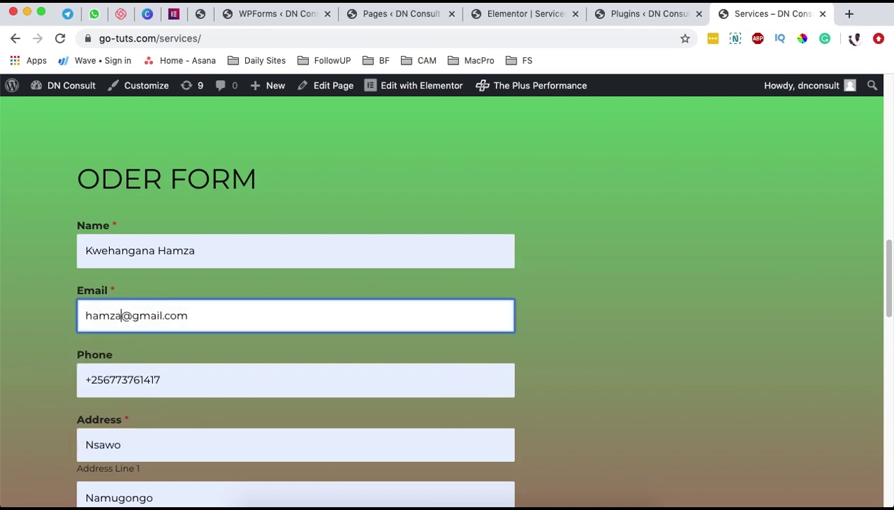
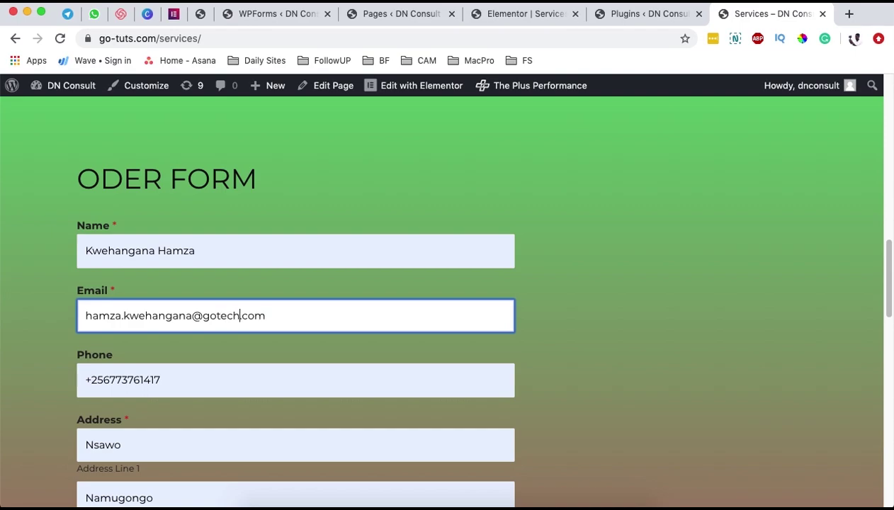
{"action": "scroll", "coordinate": [145, 370], "scroll_direction": "down", "scroll_amount": 5}
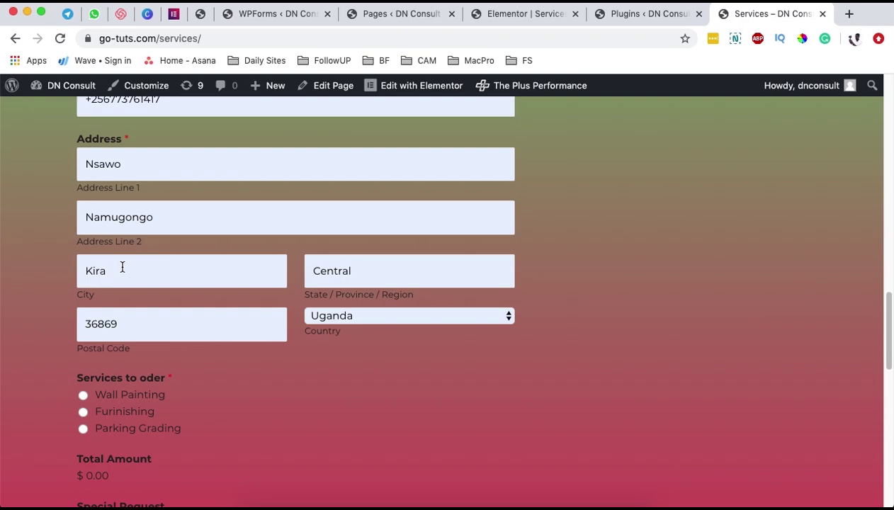
- Select the Furnishing service so Total Amount reads $ 20.00
{"action": "left_click", "coordinate": [115, 333]}
{"action": "left_click", "coordinate": [507, 351]}
{"action": "scroll", "coordinate": [509, 347], "scroll_direction": "down", "scroll_amount": 3}
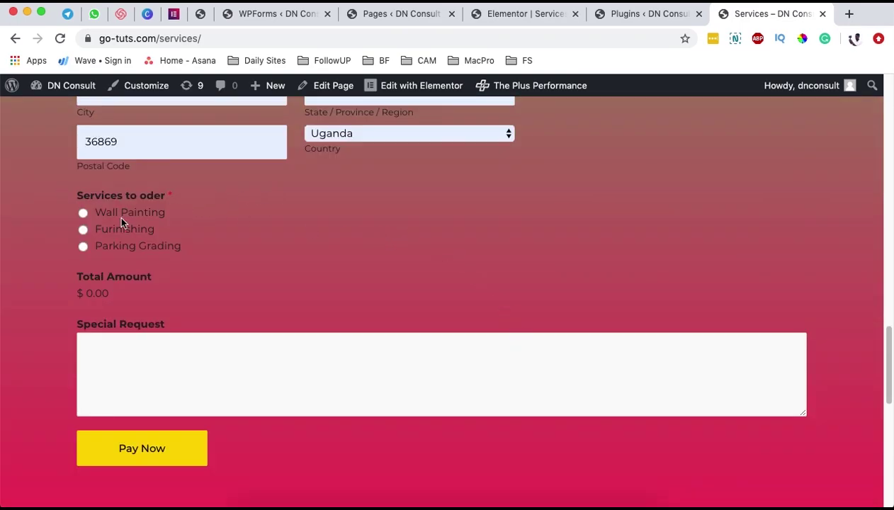
{"action": "left_click", "coordinate": [101, 235]}
- Confirm in the WPForms builder that Furnishing is priced at 20.00
{"action": "left_click", "coordinate": [268, 21]}
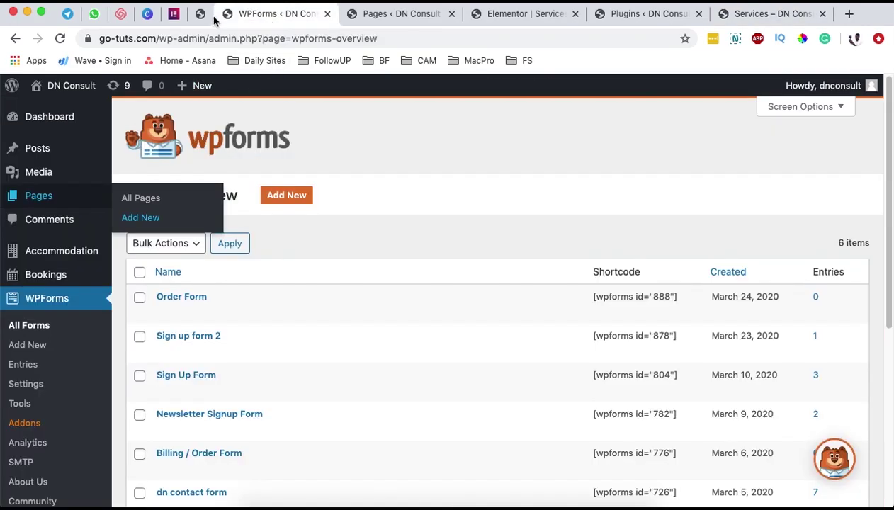
{"action": "left_click", "coordinate": [201, 16]}
{"action": "scroll", "coordinate": [254, 273], "scroll_direction": "up", "scroll_amount": 2}
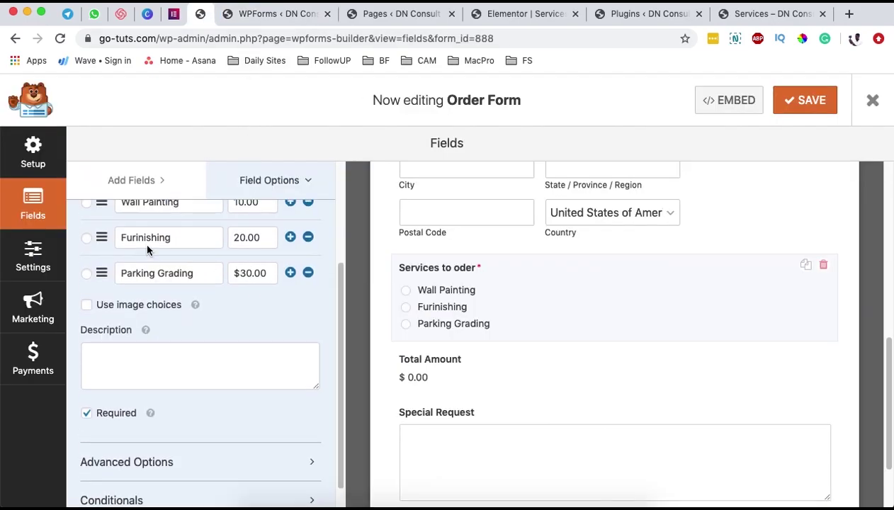
{"action": "double_click", "coordinate": [244, 236]}
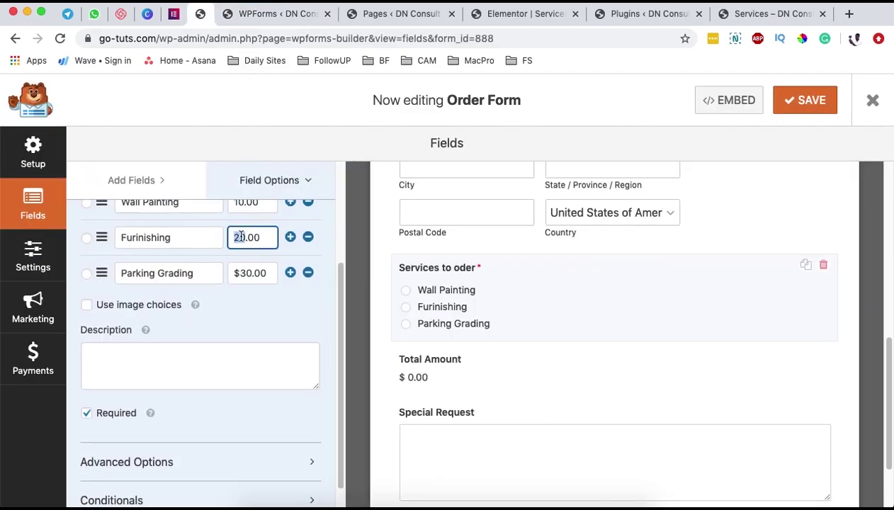
{"action": "left_click", "coordinate": [749, 14]}
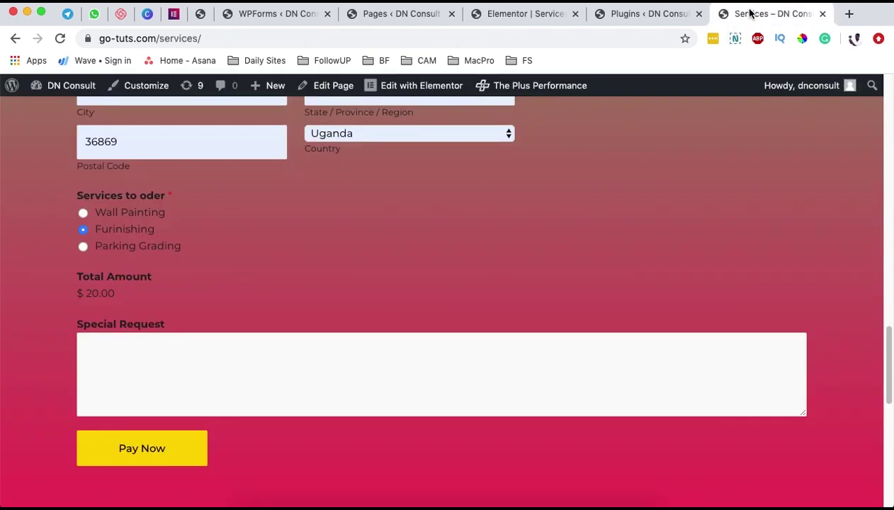
- Switch between Parking Grading, Wall Painting and Furnishing, ending on Furnishing at $20.00
{"action": "left_click", "coordinate": [83, 247]}
{"action": "left_click", "coordinate": [82, 229]}
{"action": "left_click", "coordinate": [83, 213]}
{"action": "left_click", "coordinate": [83, 230]}
{"action": "left_click", "coordinate": [84, 245]}
{"action": "left_click", "coordinate": [83, 212]}
{"action": "left_click", "coordinate": [83, 230]}
{"action": "left_click", "coordinate": [82, 213]}
{"action": "left_click", "coordinate": [82, 229]}
{"action": "left_click", "coordinate": [83, 231]}
{"action": "scroll", "coordinate": [167, 370], "scroll_direction": "up", "scroll_amount": 1}
{"action": "left_click", "coordinate": [179, 377]}
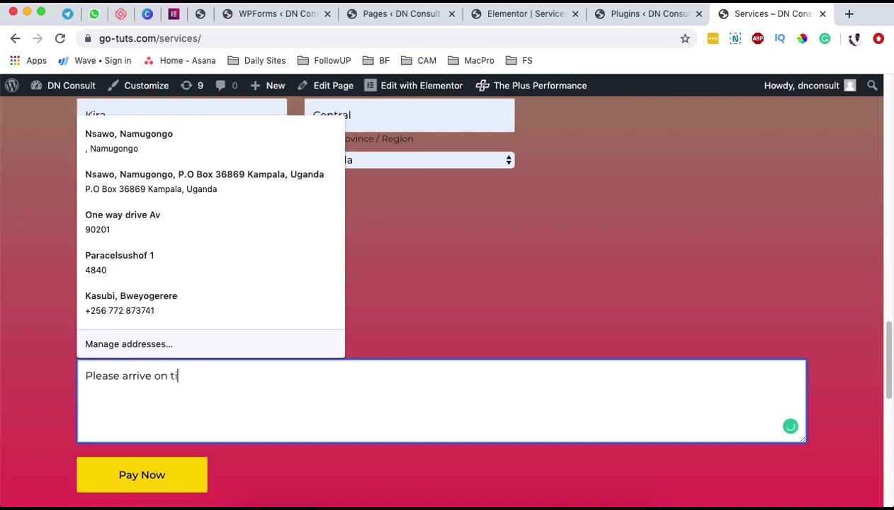
- Submit the order with Pay Now to reach PayPal checkout for $20.00 USD
{"action": "left_click", "coordinate": [124, 472]}
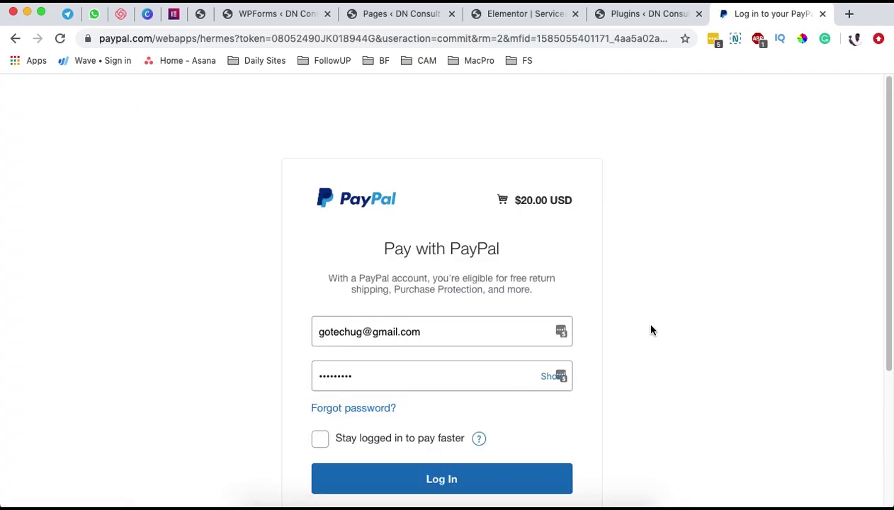
- Review the PayPal login page charging $20.00 USD, then return to the WPForms All Forms overview
{"action": "scroll", "coordinate": [648, 326], "scroll_direction": "down", "scroll_amount": 1}
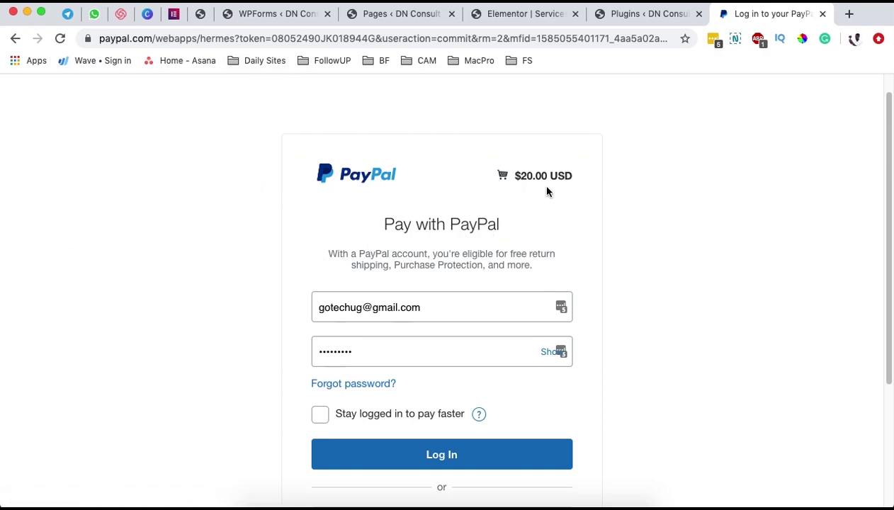
{"action": "double_click", "coordinate": [401, 309]}
{"action": "left_click", "coordinate": [228, 335]}
{"action": "left_click", "coordinate": [266, 19]}
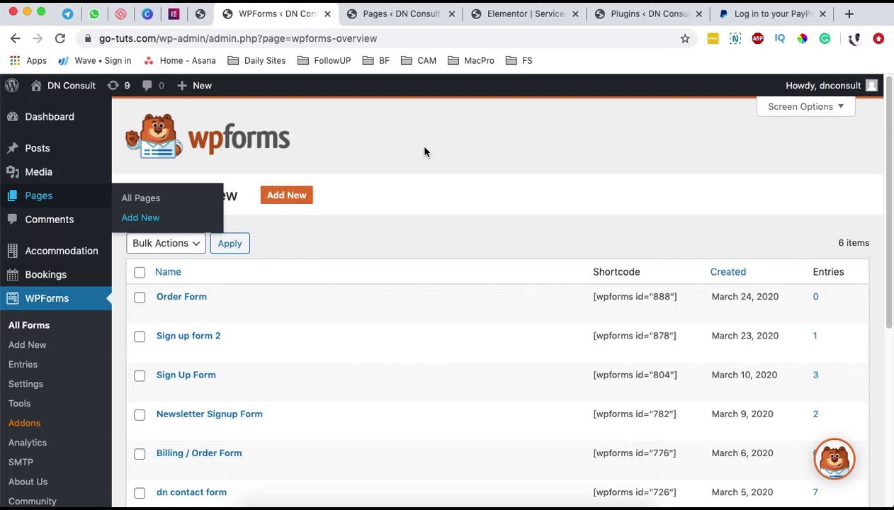
- Open the Order Form in the WPForms builder and scroll through its fields
{"action": "left_click", "coordinate": [199, 15]}
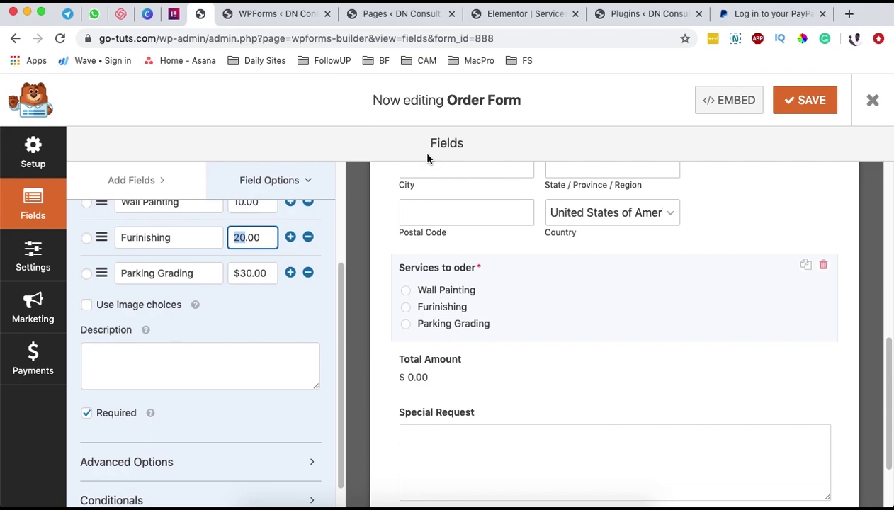
{"action": "scroll", "coordinate": [363, 306], "scroll_direction": "up", "scroll_amount": 2}
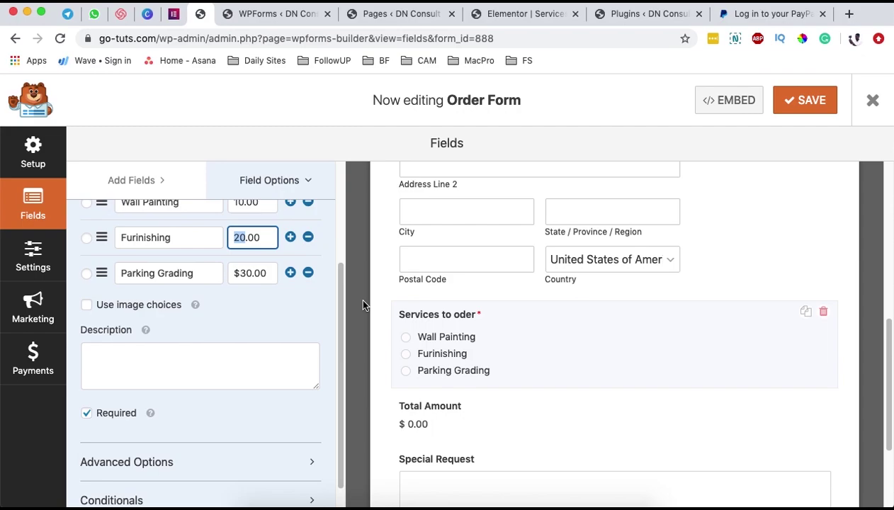
{"action": "scroll", "coordinate": [363, 304], "scroll_direction": "up", "scroll_amount": 5}
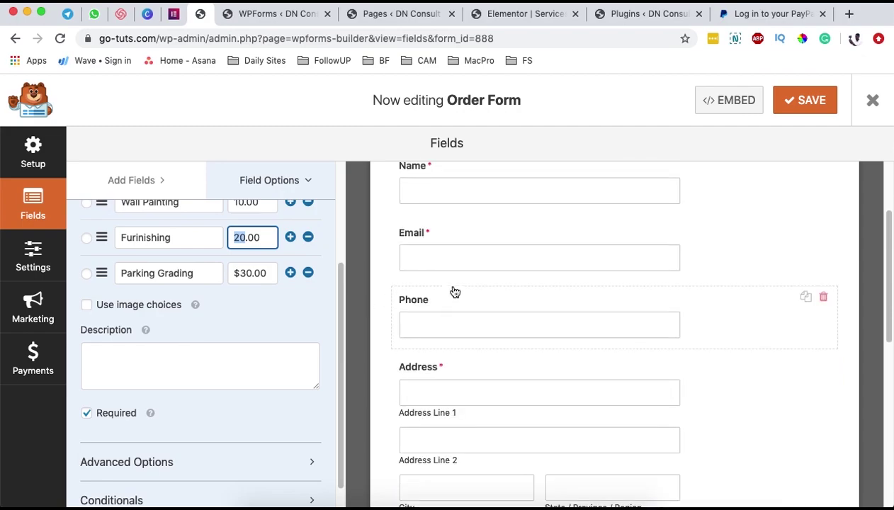
{"action": "scroll", "coordinate": [435, 368], "scroll_direction": "up", "scroll_amount": 2}
{"action": "scroll", "coordinate": [435, 365], "scroll_direction": "up", "scroll_amount": 1}
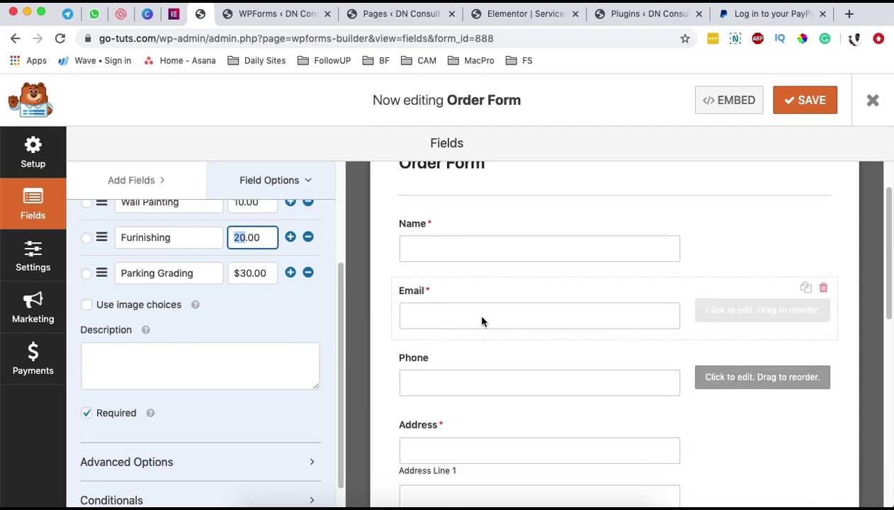
- After checking the PayPal, Elementor, Plugins and Pages tabs, open the form's PayPal Standard payment settings
{"action": "left_click", "coordinate": [742, 14]}
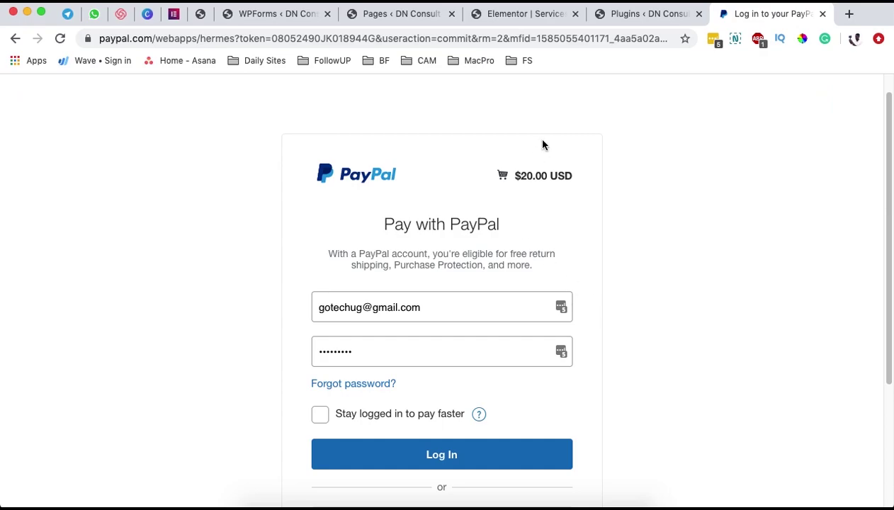
{"action": "left_click", "coordinate": [533, 16]}
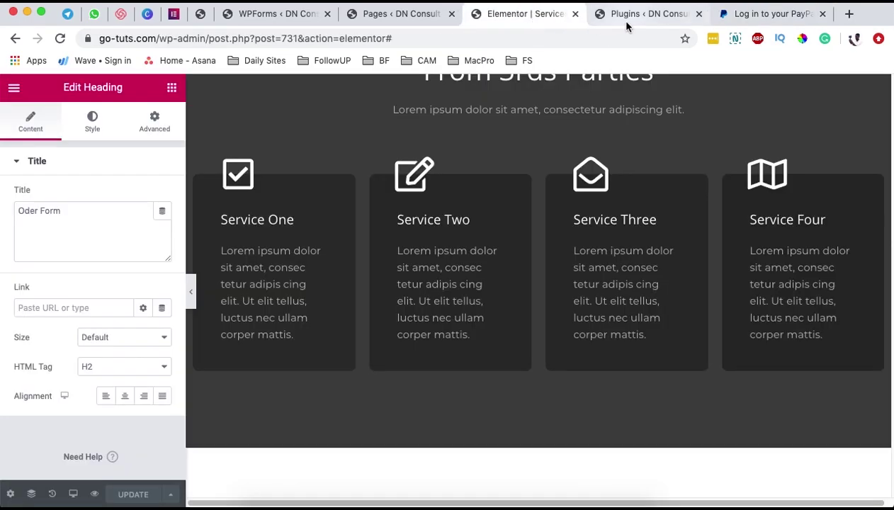
{"action": "left_click", "coordinate": [626, 23]}
{"action": "left_click", "coordinate": [397, 16]}
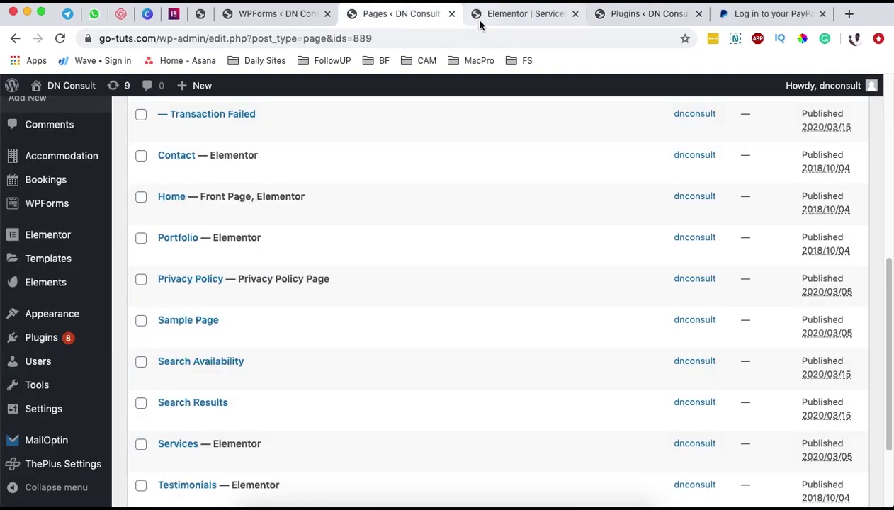
{"action": "left_click", "coordinate": [277, 16]}
{"action": "left_click", "coordinate": [202, 16]}
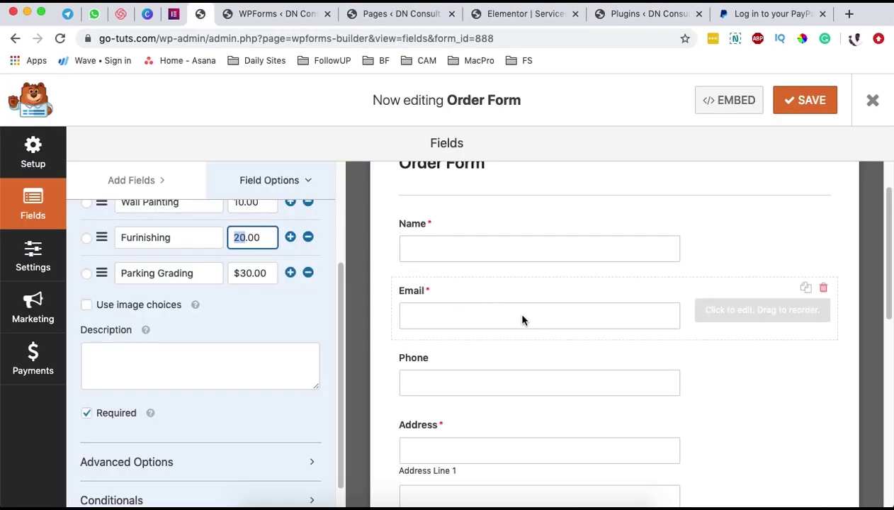
{"action": "scroll", "coordinate": [527, 318], "scroll_direction": "down", "scroll_amount": 2}
{"action": "left_click", "coordinate": [25, 366]}
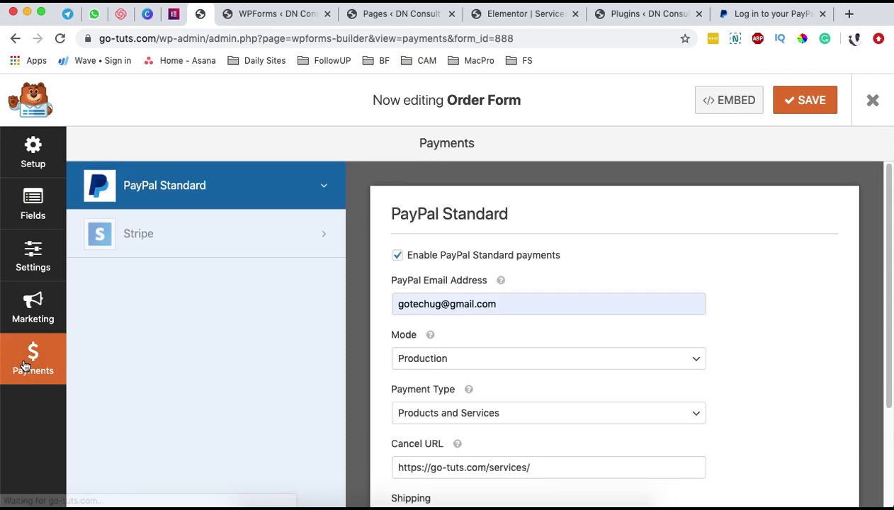
{"action": "scroll", "coordinate": [579, 411], "scroll_direction": "down", "scroll_amount": 3}
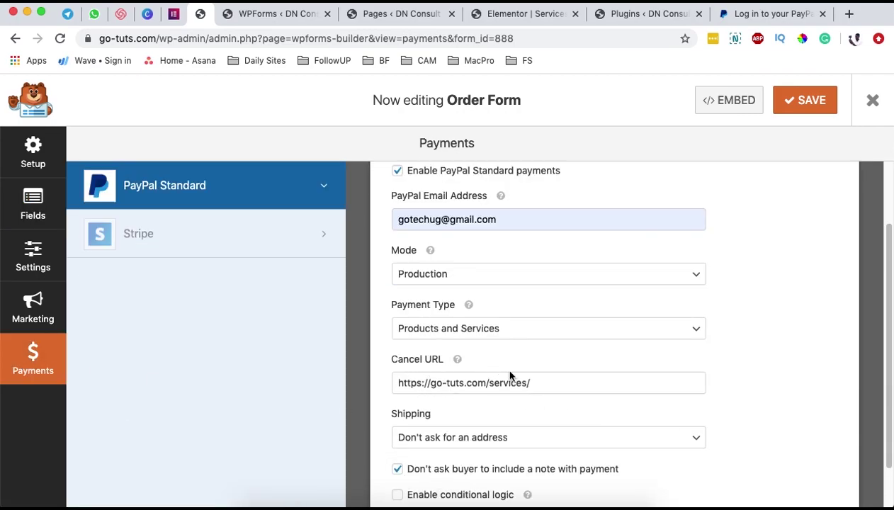
{"action": "left_click_drag", "start_coordinate": [550, 384], "coordinate": [393, 385]}
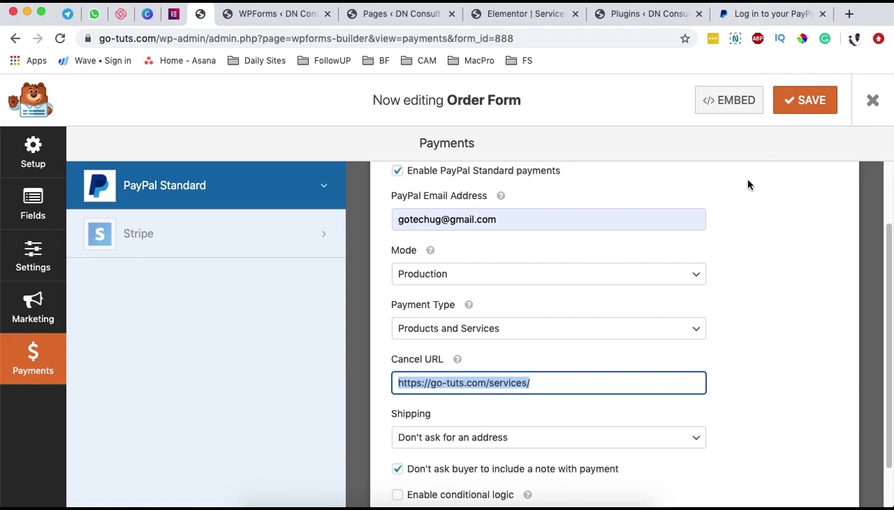
{"action": "left_click", "coordinate": [758, 18]}
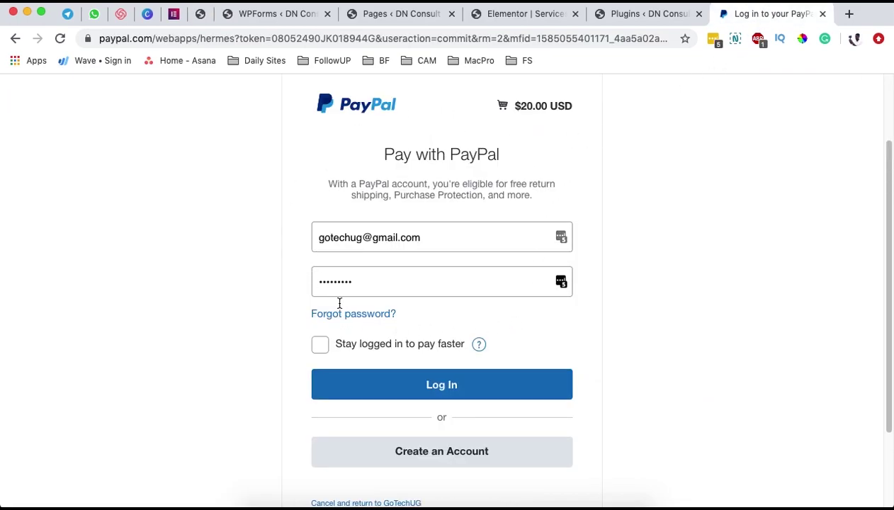
- Choose 'Cancel and return to GoTechUG' to land back on go-tuts.com/services/
{"action": "scroll", "coordinate": [381, 411], "scroll_direction": "down", "scroll_amount": 3}
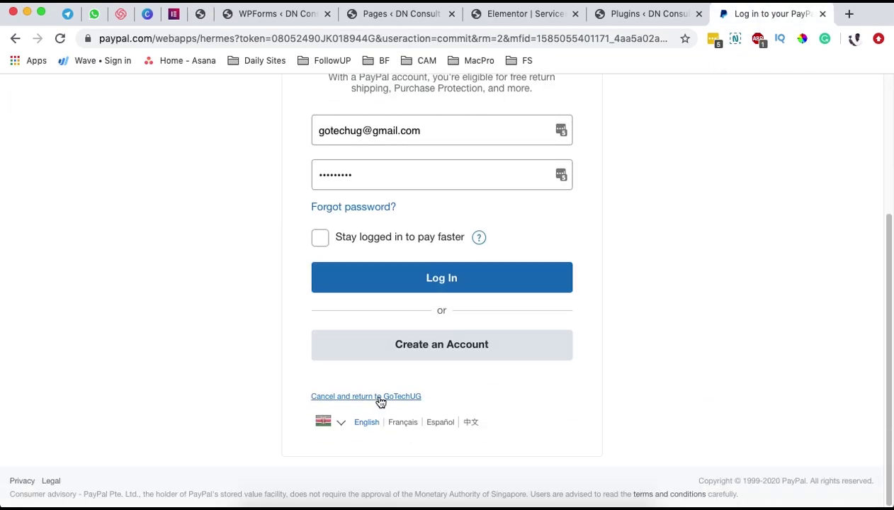
{"action": "left_click", "coordinate": [381, 398]}
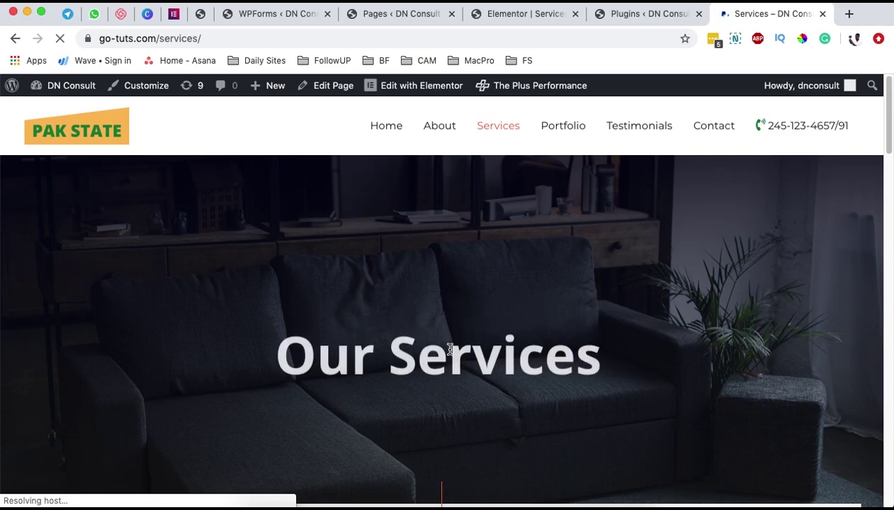
{"action": "scroll", "coordinate": [449, 347], "scroll_direction": "down", "scroll_amount": 20}
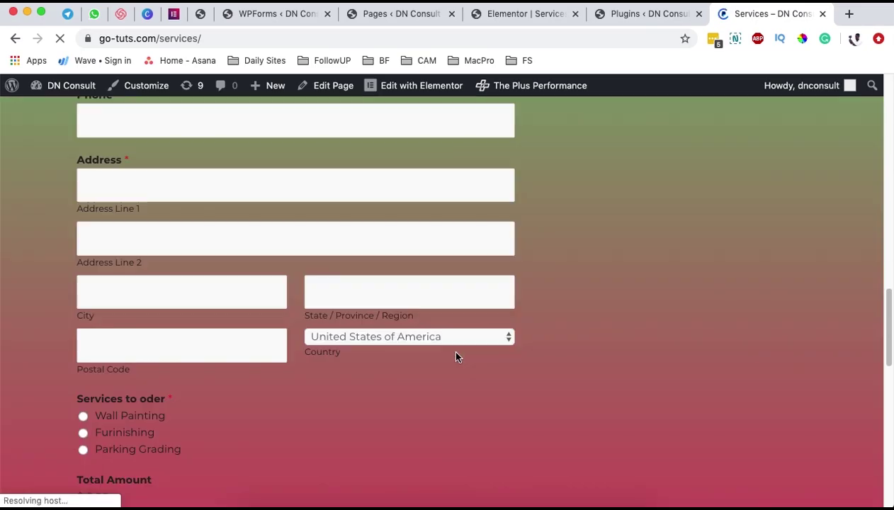
{"action": "scroll", "coordinate": [457, 357], "scroll_direction": "down", "scroll_amount": 8}
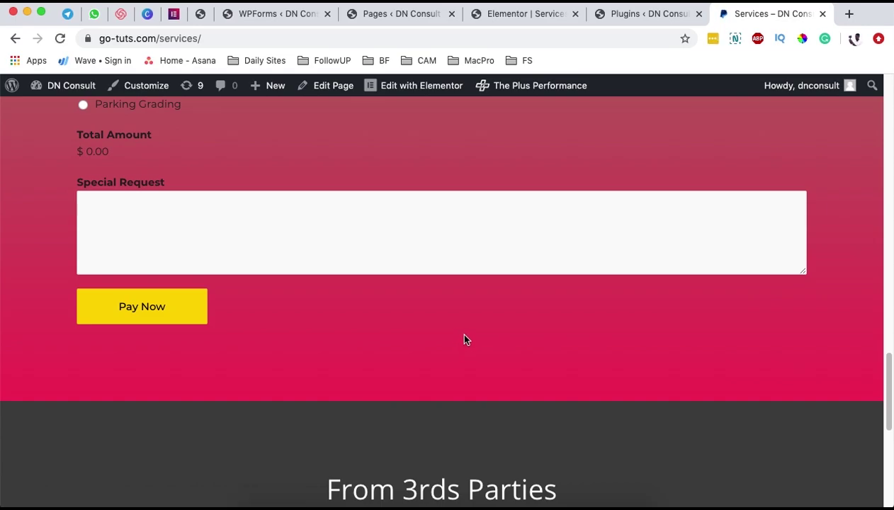
{"action": "scroll", "coordinate": [464, 339], "scroll_direction": "up", "scroll_amount": 10}
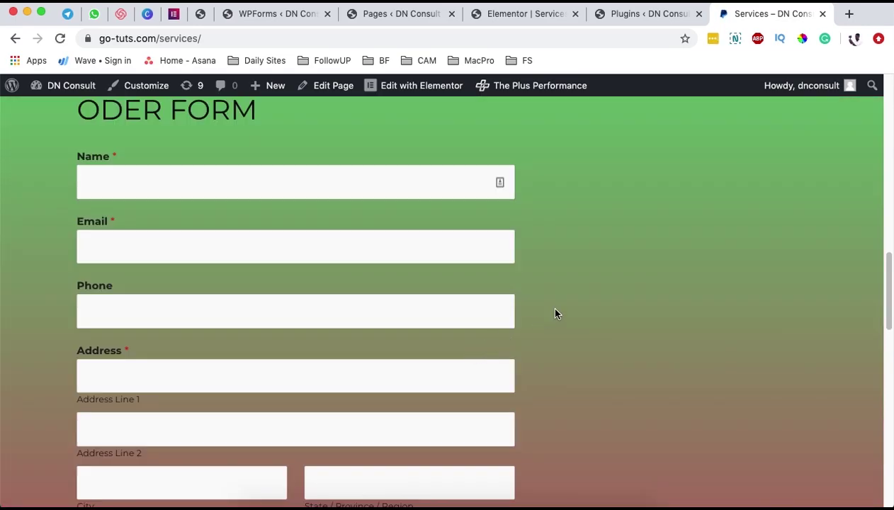
{"action": "scroll", "coordinate": [556, 314], "scroll_direction": "up", "scroll_amount": 2}
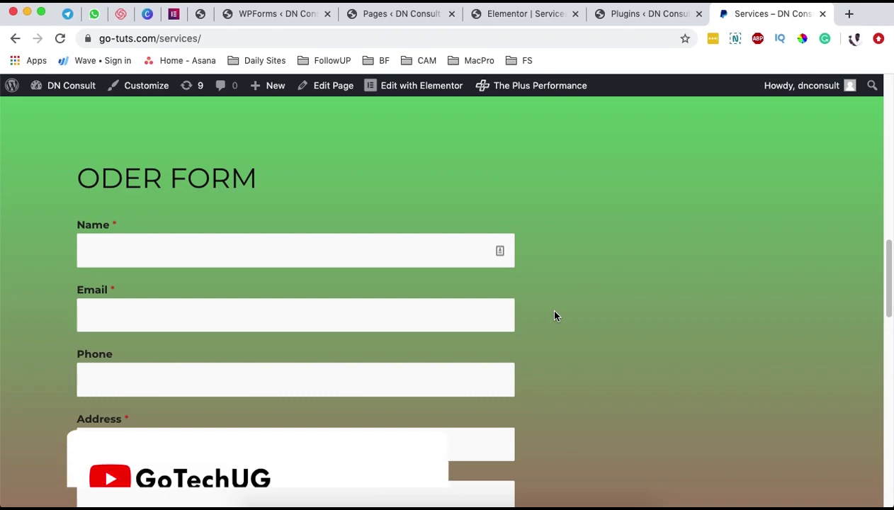